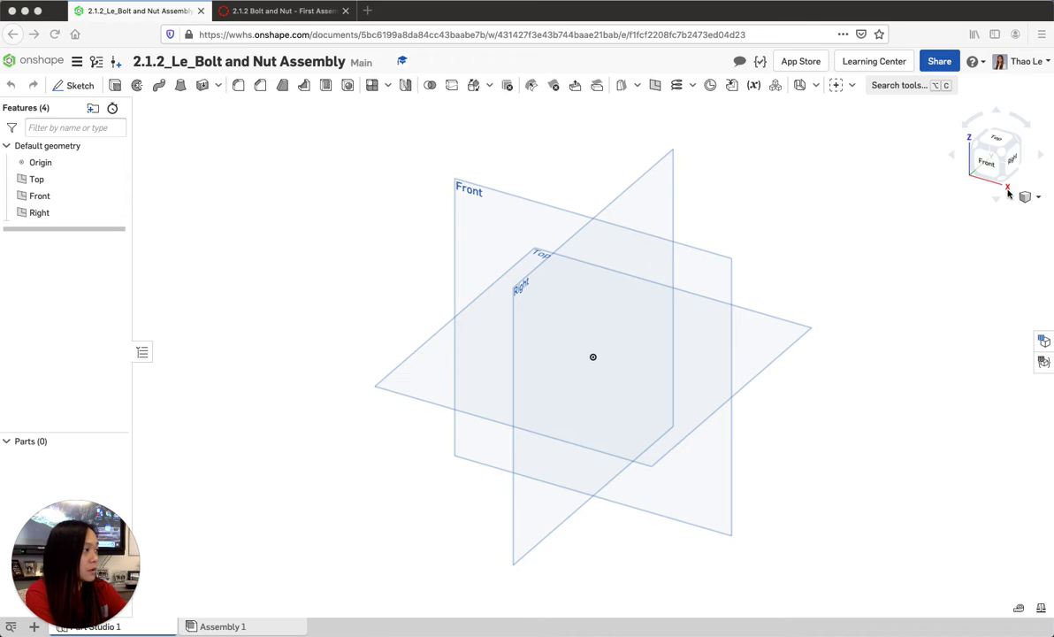
Show the Part Studio's list of custom features
{"action": "left_click", "coordinate": [851, 86]}
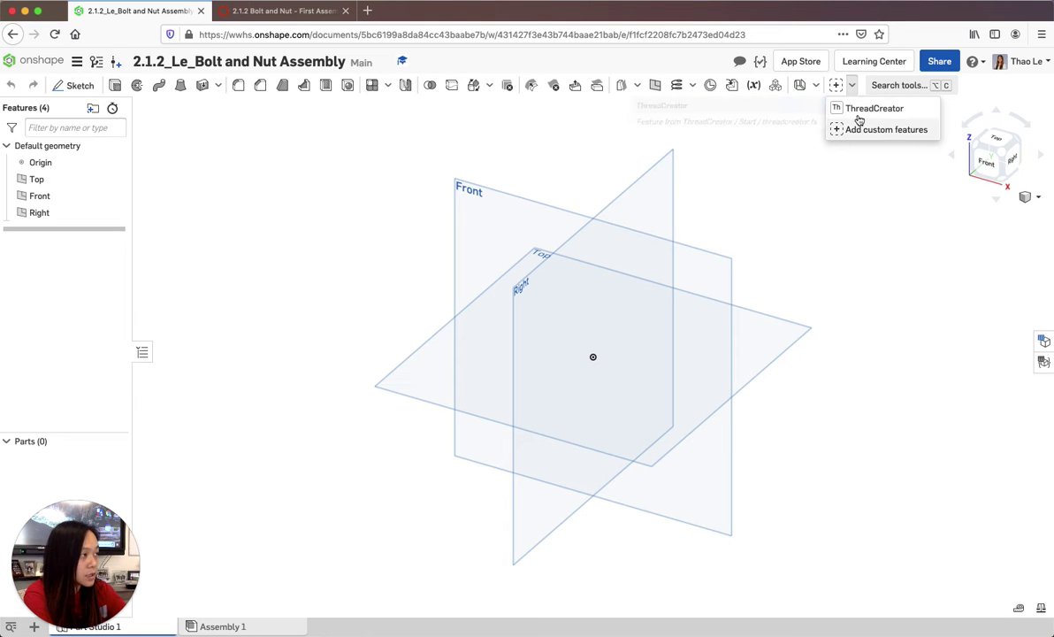
Search other documents for 'threadcreator' and add the ThreadCreator Start feature to the toolbar
{"action": "left_click", "coordinate": [852, 131]}
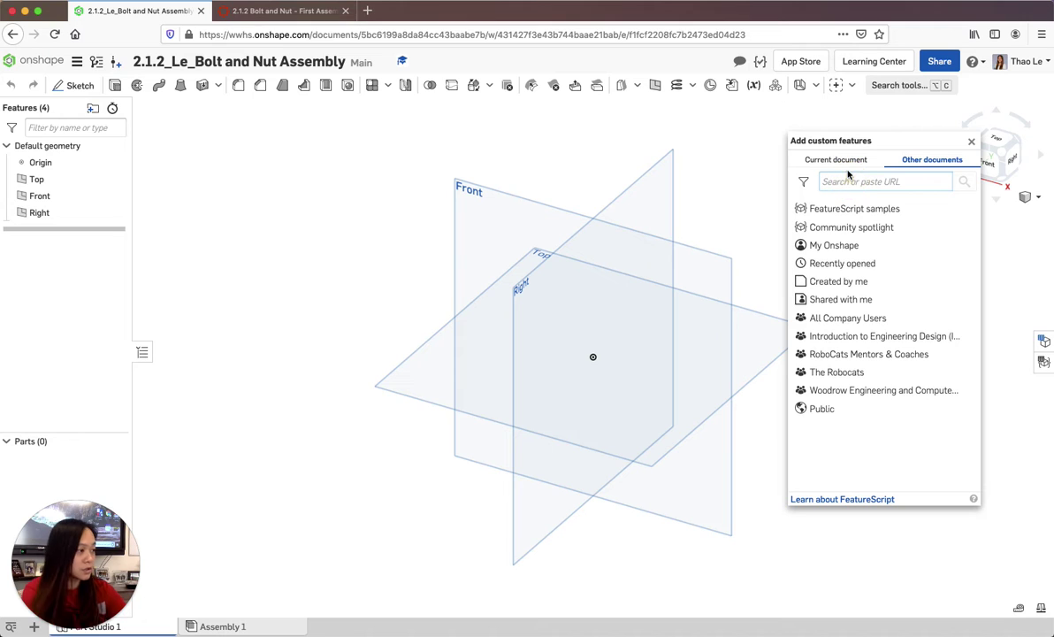
{"action": "type", "text": "threadcreator"}
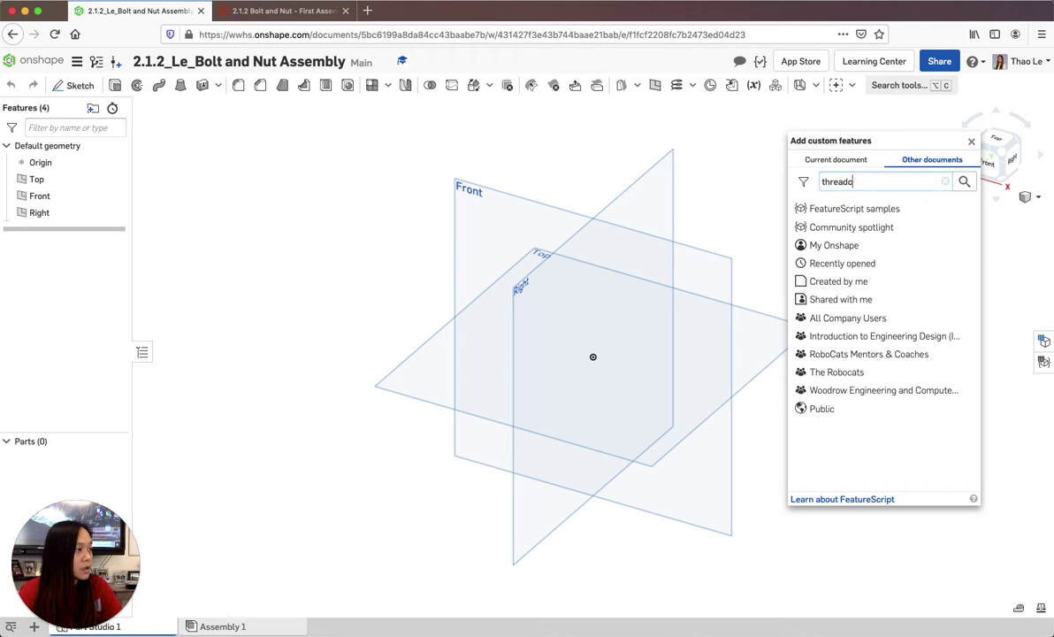
{"action": "left_click", "coordinate": [963, 182]}
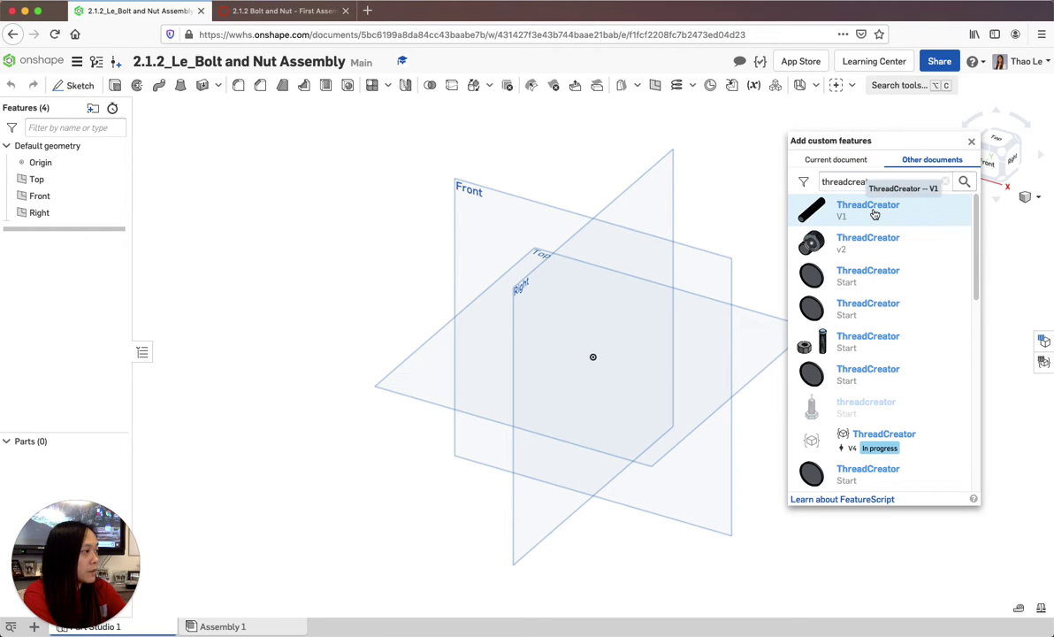
{"action": "left_click", "coordinate": [855, 278]}
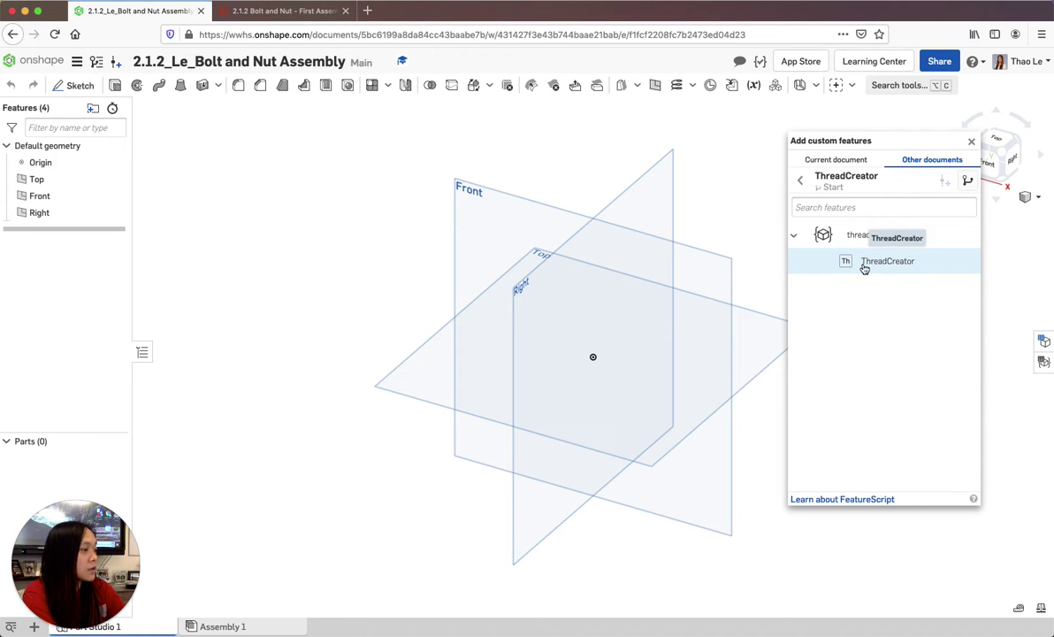
{"action": "left_click", "coordinate": [864, 265]}
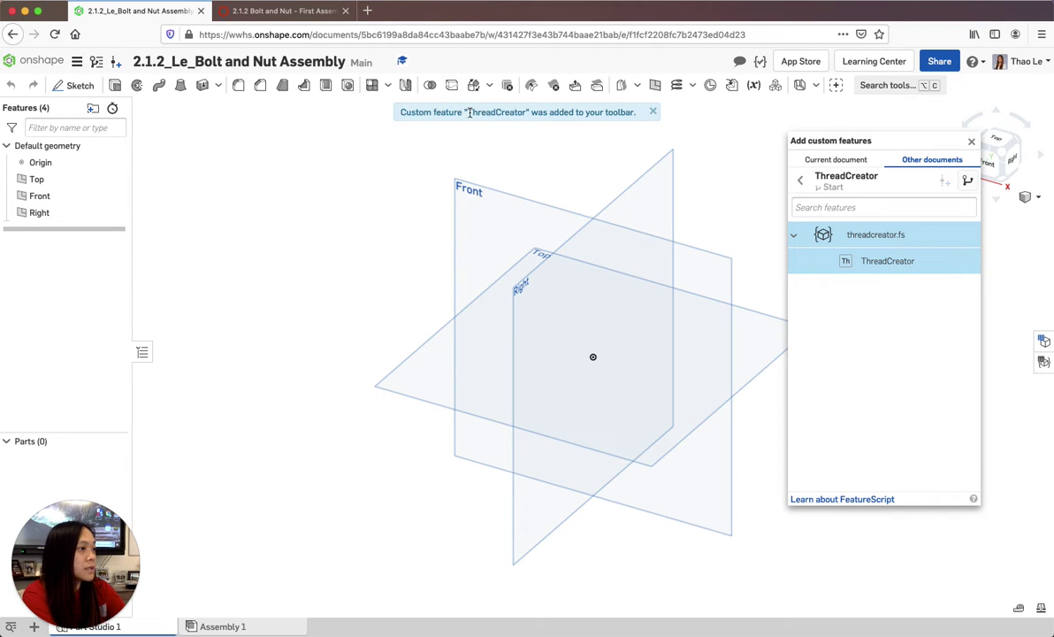
{"action": "left_click", "coordinate": [849, 85]}
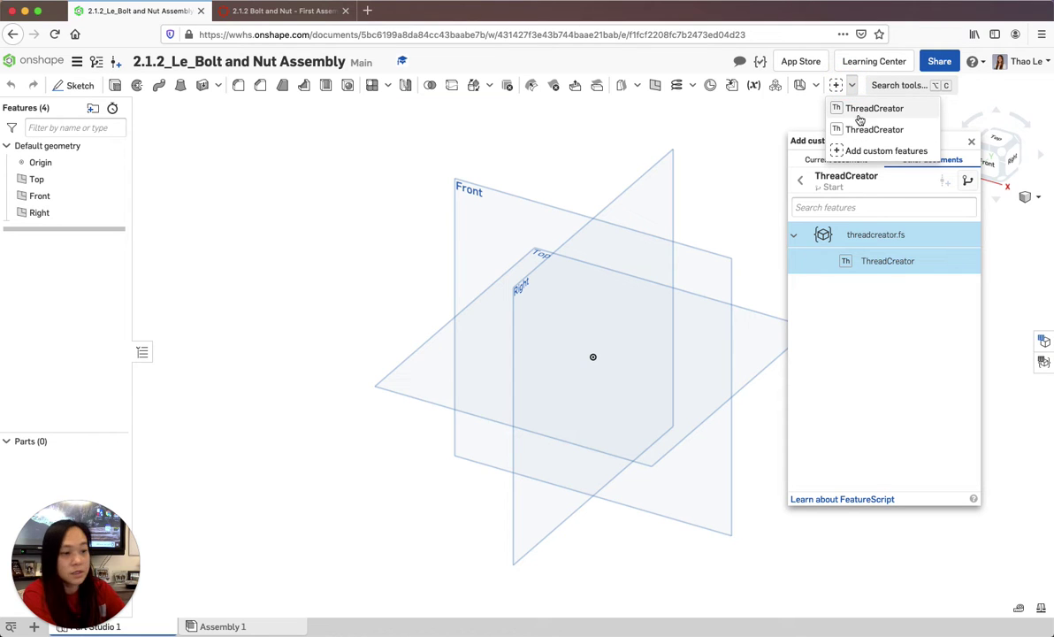
{"action": "left_click", "coordinate": [889, 362]}
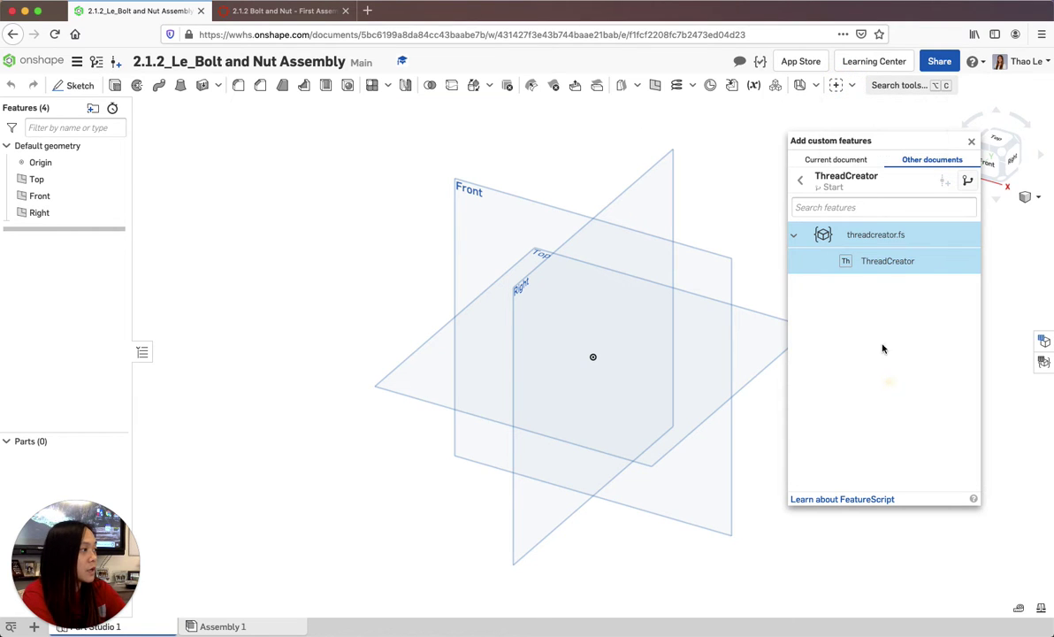
Remove the duplicate ThreadCreator entry from the custom features list
{"action": "left_click", "coordinate": [971, 143]}
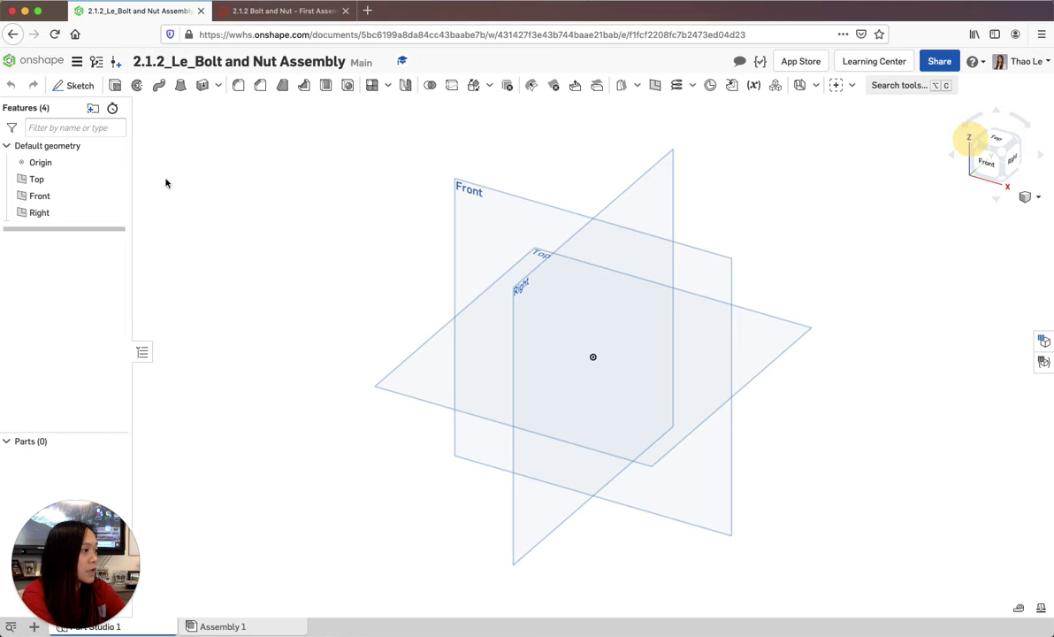
{"action": "left_click", "coordinate": [850, 84]}
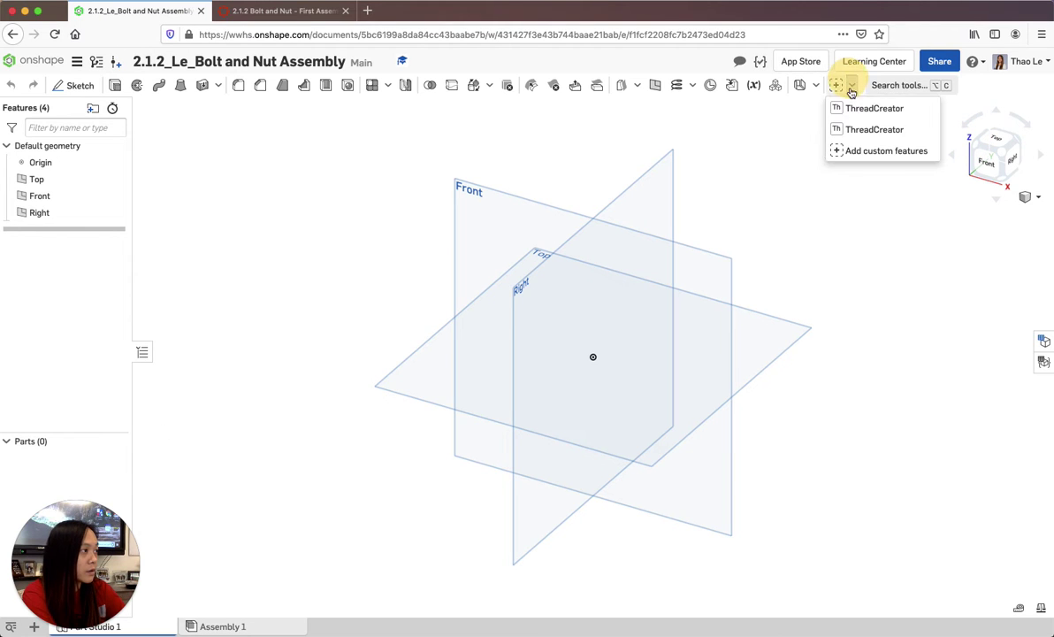
{"action": "right_click", "coordinate": [852, 128]}
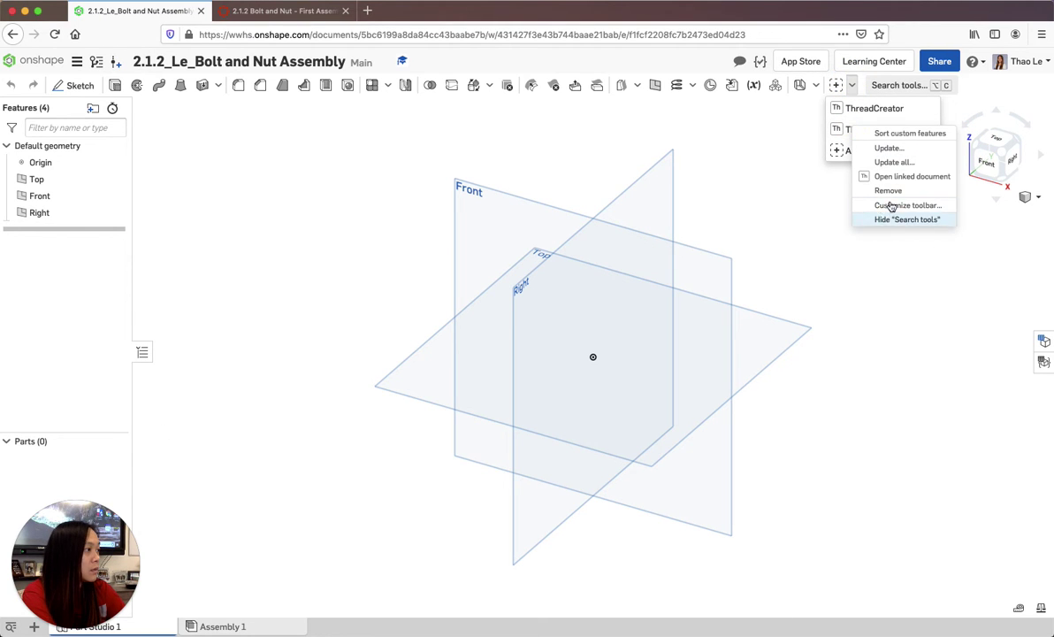
{"action": "left_click", "coordinate": [888, 190]}
{"action": "left_click", "coordinate": [853, 86]}
{"action": "right_click", "coordinate": [875, 128]}
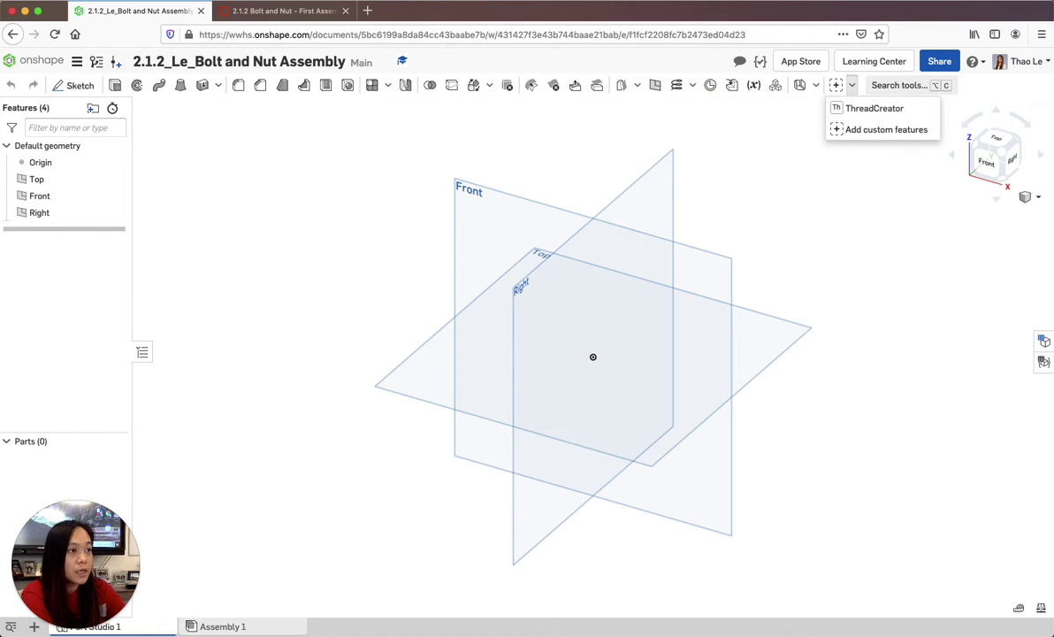
{"action": "left_click", "coordinate": [200, 311]}
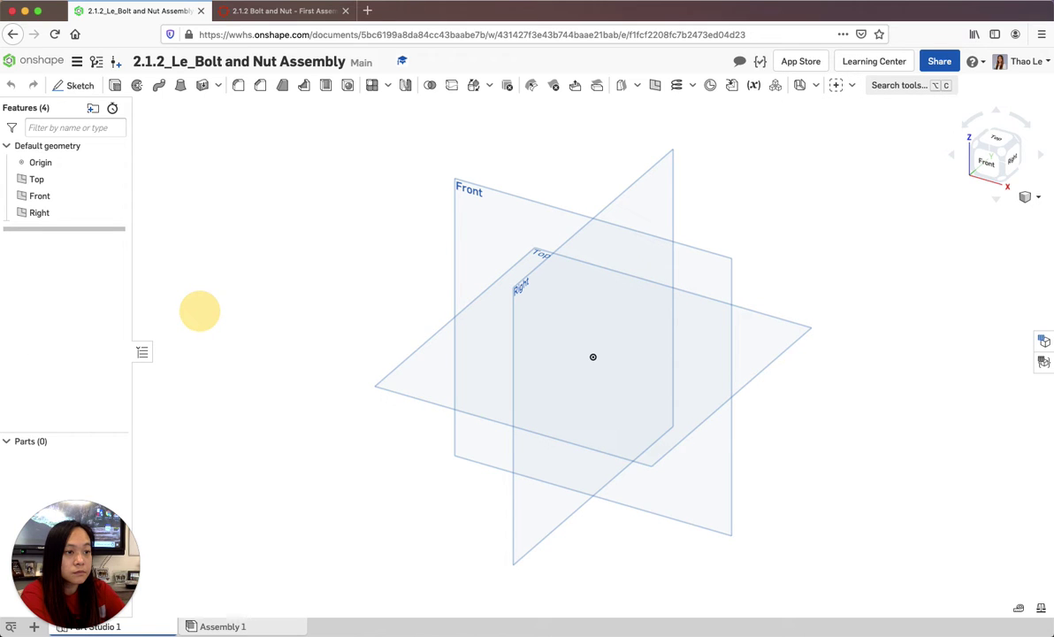
Switch to the Top view and begin a new sketch
{"action": "left_click", "coordinate": [2, 328]}
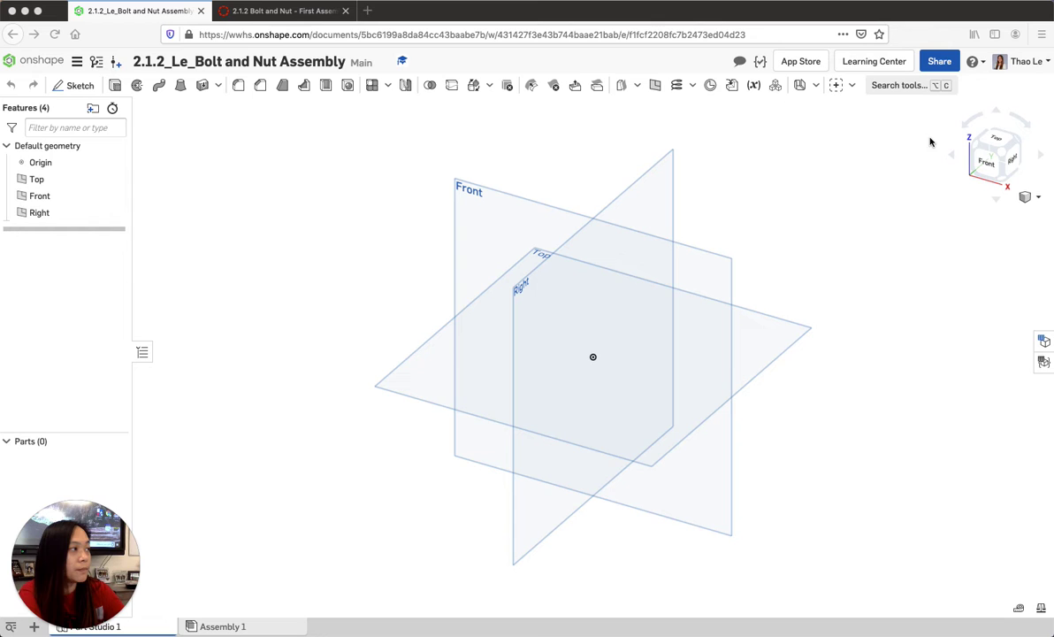
{"action": "left_click", "coordinate": [993, 143]}
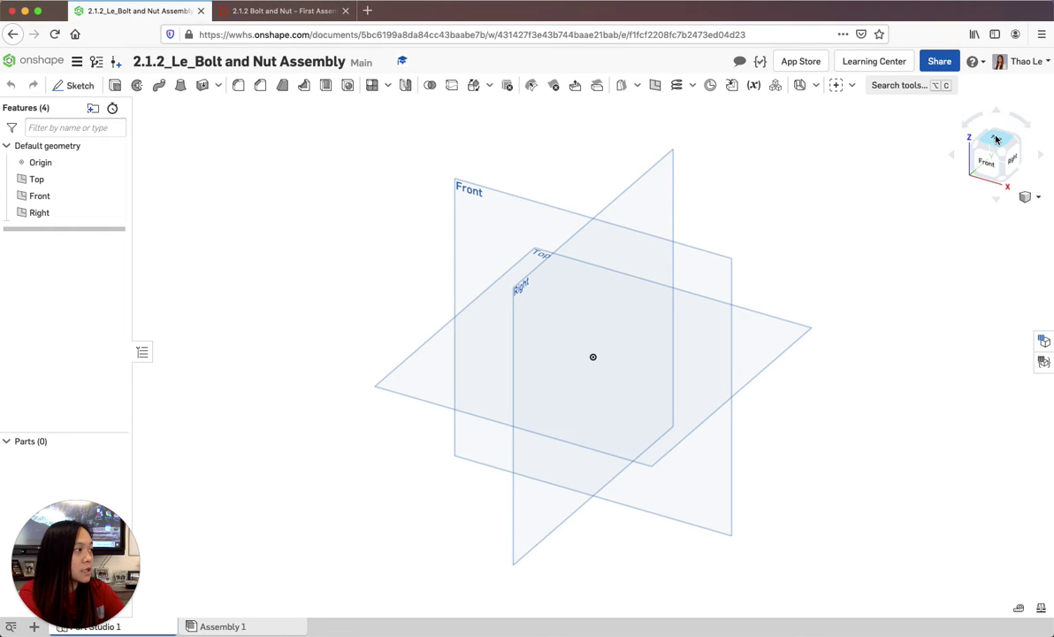
{"action": "left_click", "coordinate": [995, 140]}
{"action": "left_click", "coordinate": [71, 85]}
Draw an inscribed hexagon centred on the origin on the Top plane
{"action": "left_click", "coordinate": [456, 228]}
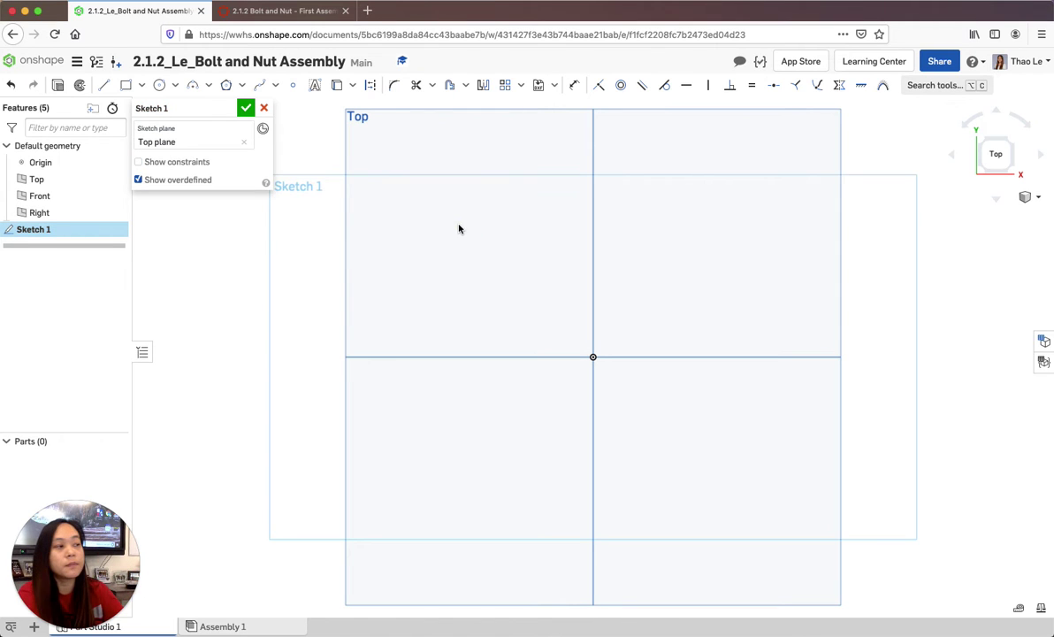
{"action": "left_click", "coordinate": [243, 85]}
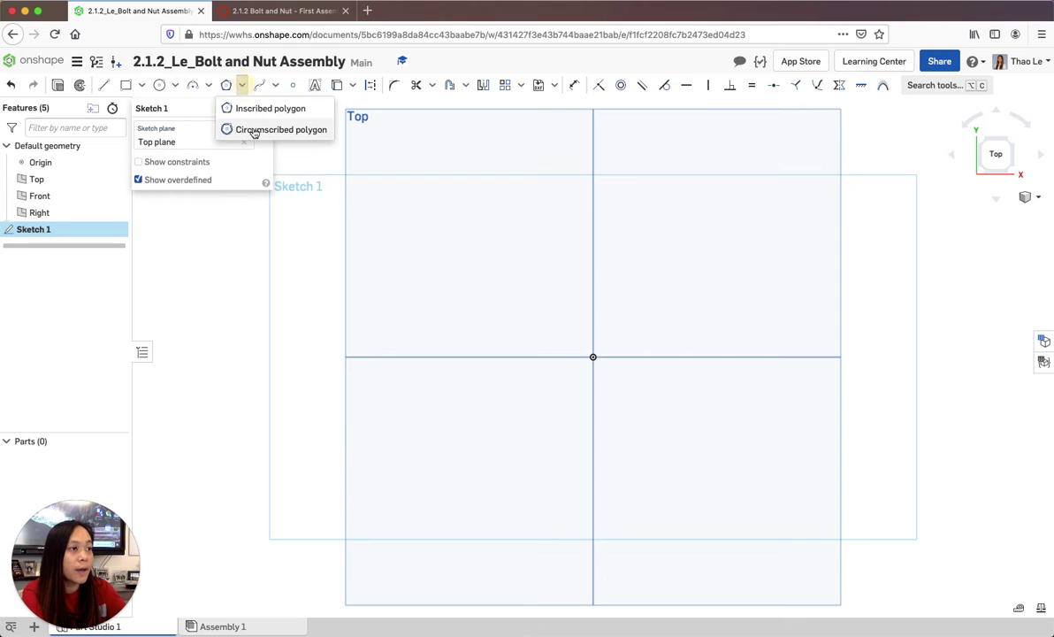
{"action": "left_click", "coordinate": [248, 111]}
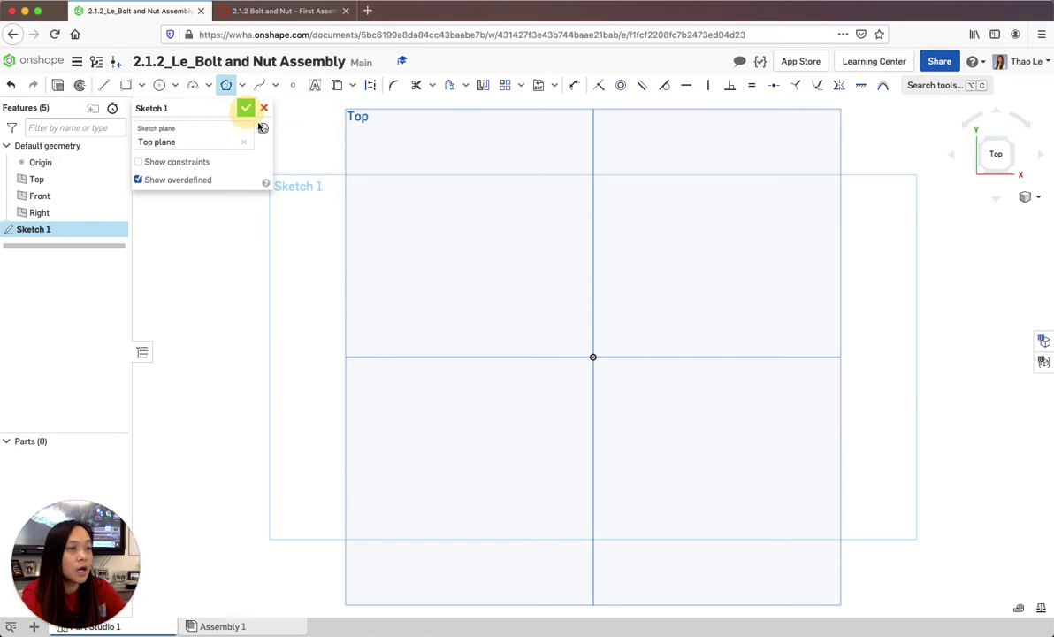
{"action": "left_click", "coordinate": [592, 356]}
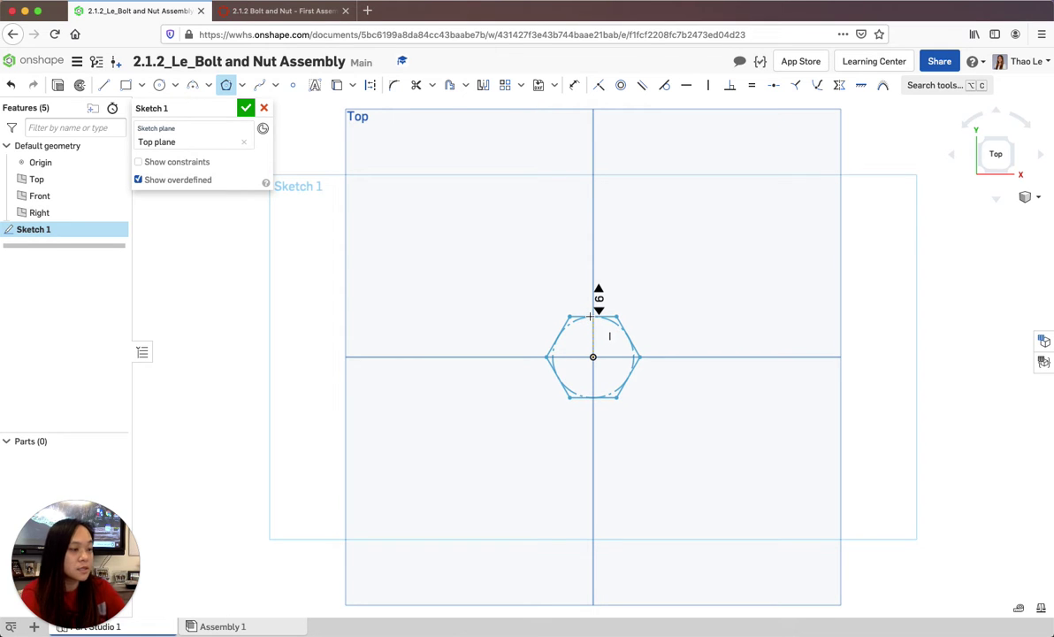
{"action": "left_click", "coordinate": [590, 316]}
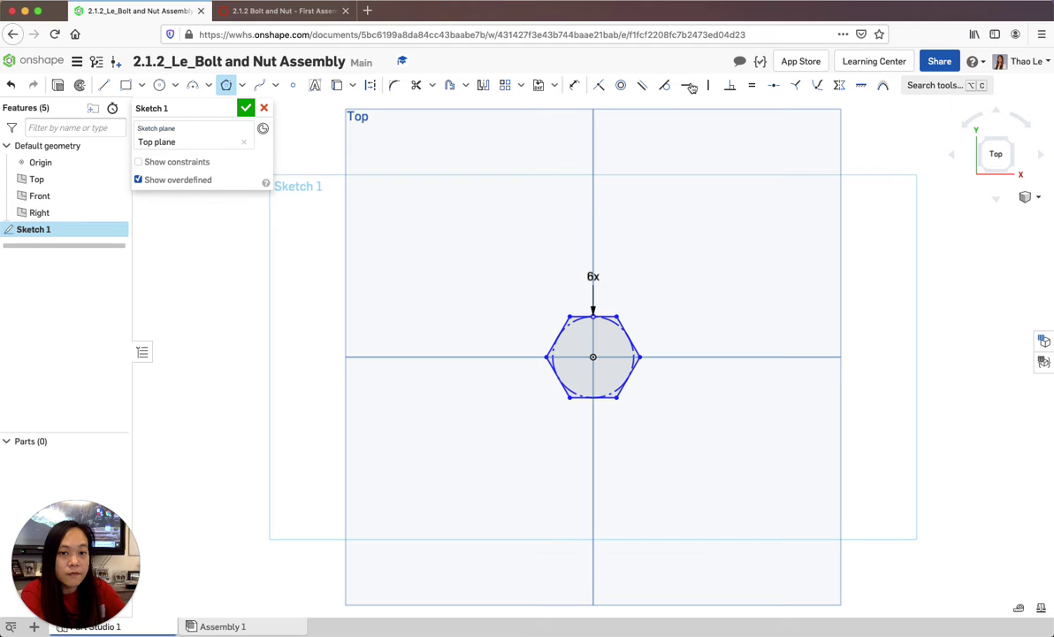
Dimension the hexagon 0.5 across the flats and finish Sketch 1
{"action": "left_click", "coordinate": [574, 85]}
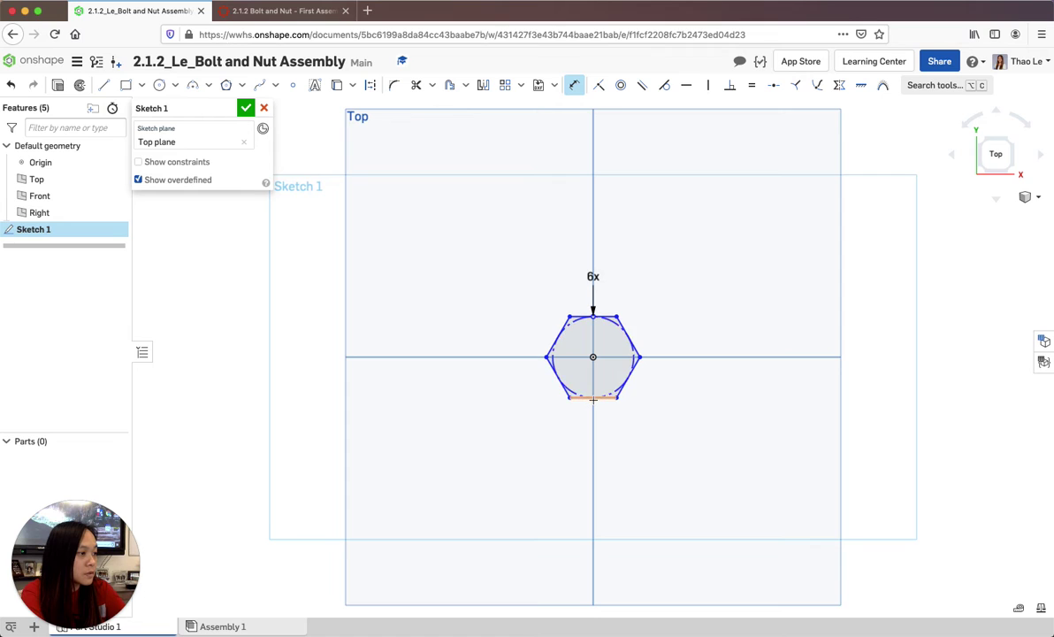
{"action": "left_click", "coordinate": [593, 397]}
{"action": "left_click", "coordinate": [587, 316]}
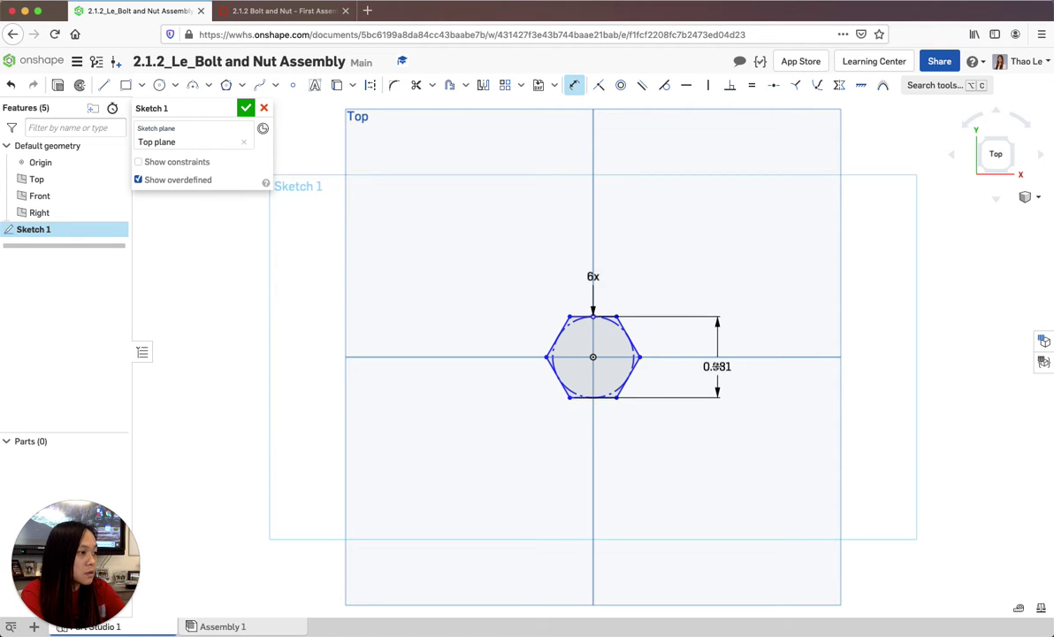
{"action": "left_click", "coordinate": [715, 366]}
{"action": "type", "text": "0.5"}
{"action": "key", "text": "Return"}
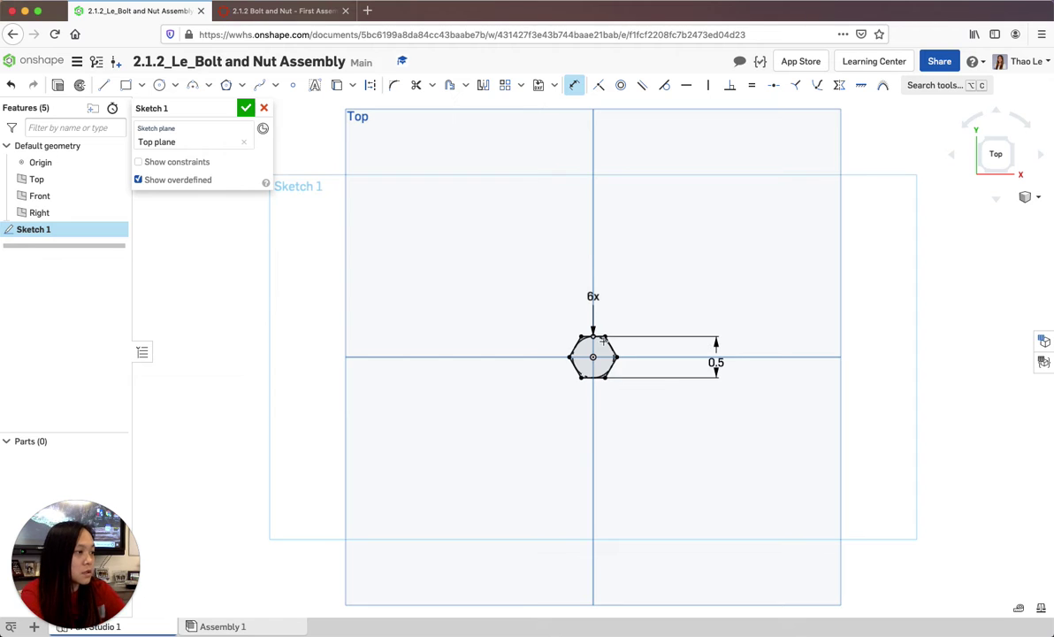
{"action": "scroll", "coordinate": [654, 330], "scroll_direction": "up", "scroll_amount": 5}
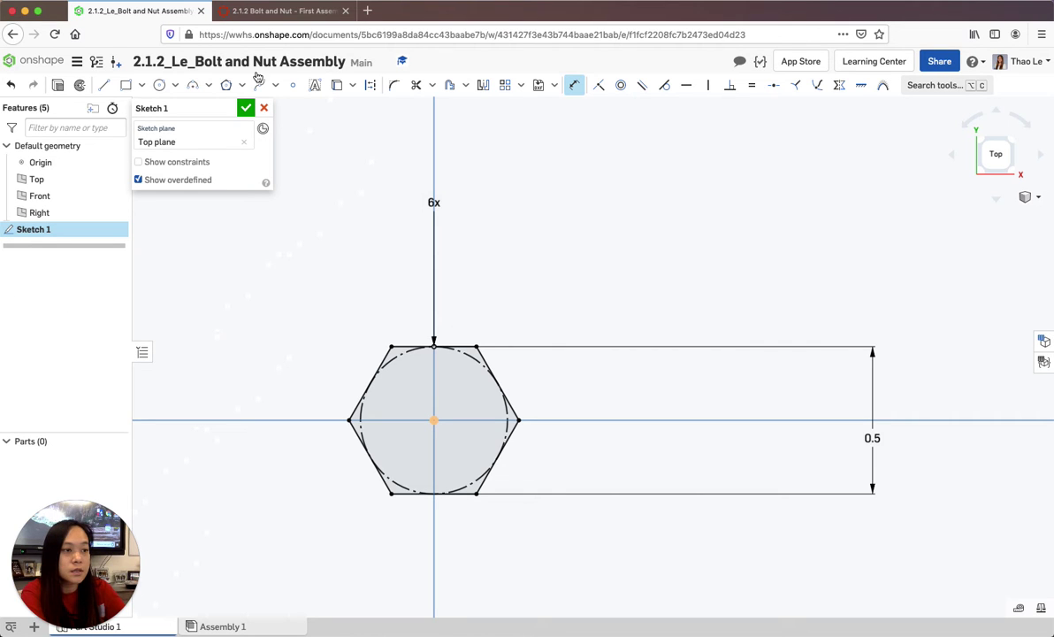
{"action": "left_click", "coordinate": [245, 108]}
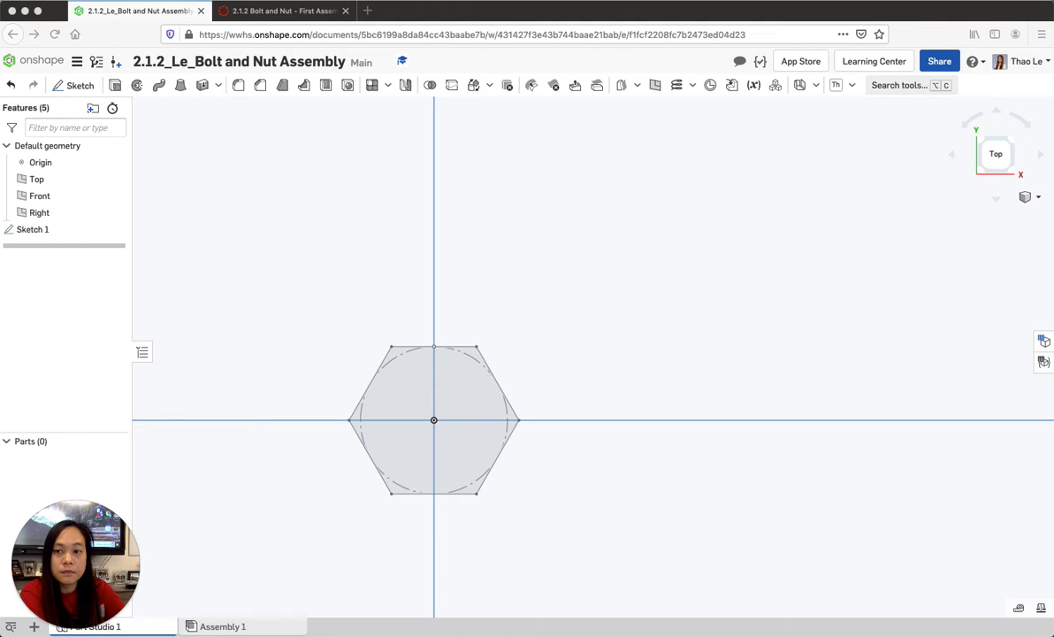
Extrude the hexagon face to a depth of 3/16 in, creating Part 1
{"action": "left_click", "coordinate": [119, 89]}
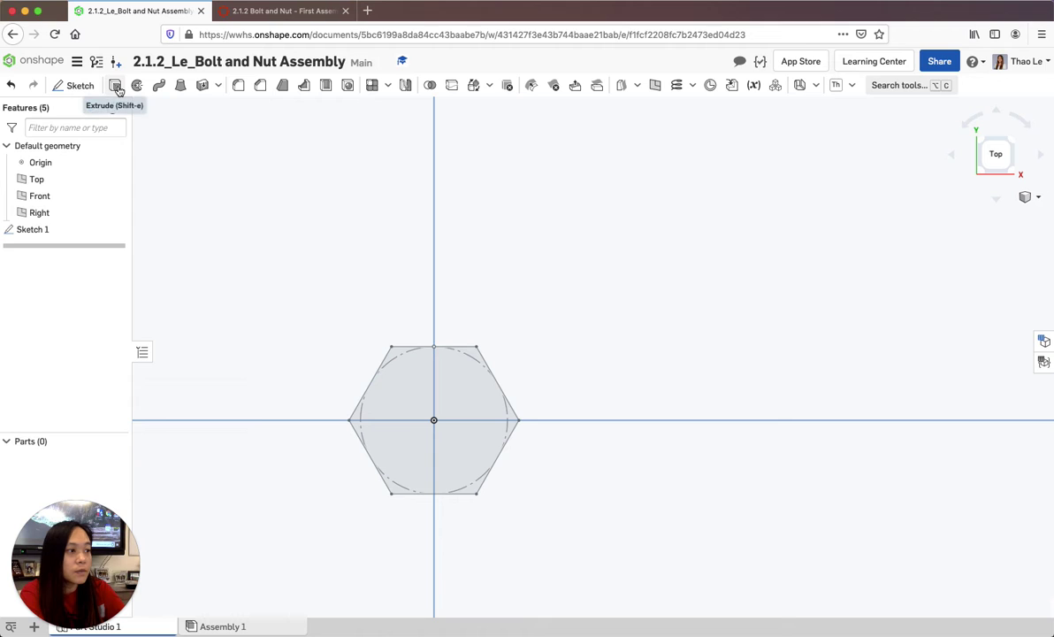
{"action": "left_click", "coordinate": [116, 86]}
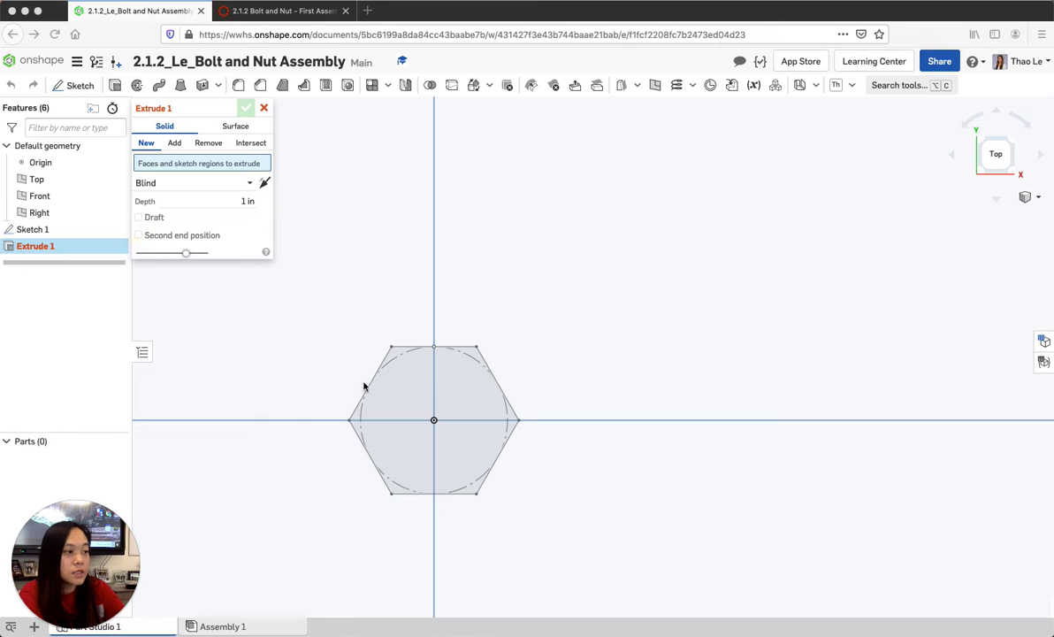
{"action": "left_click", "coordinate": [398, 387]}
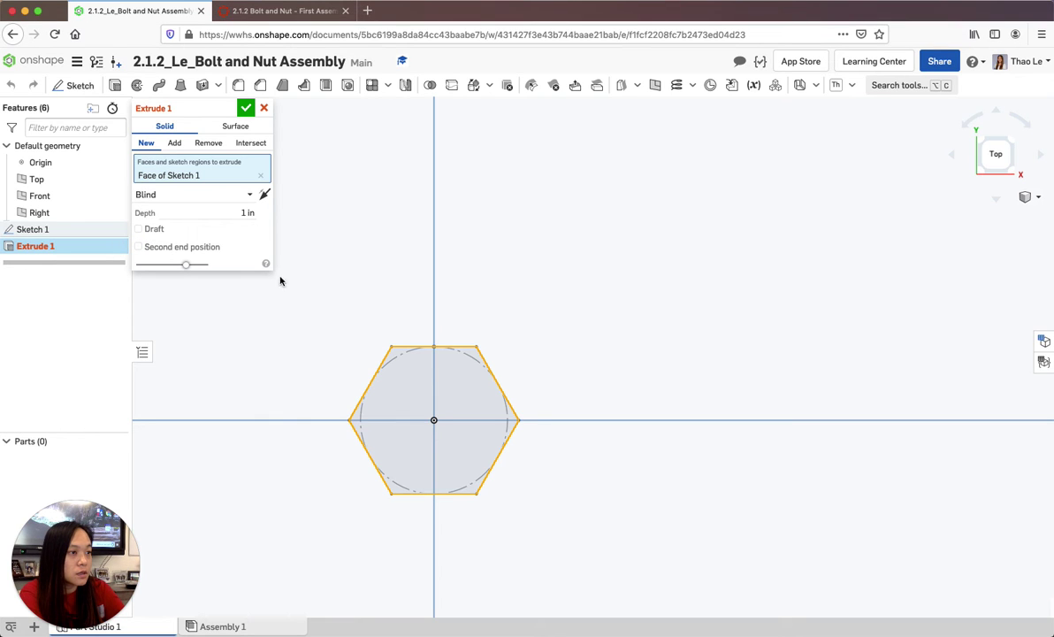
{"action": "left_click", "coordinate": [244, 212]}
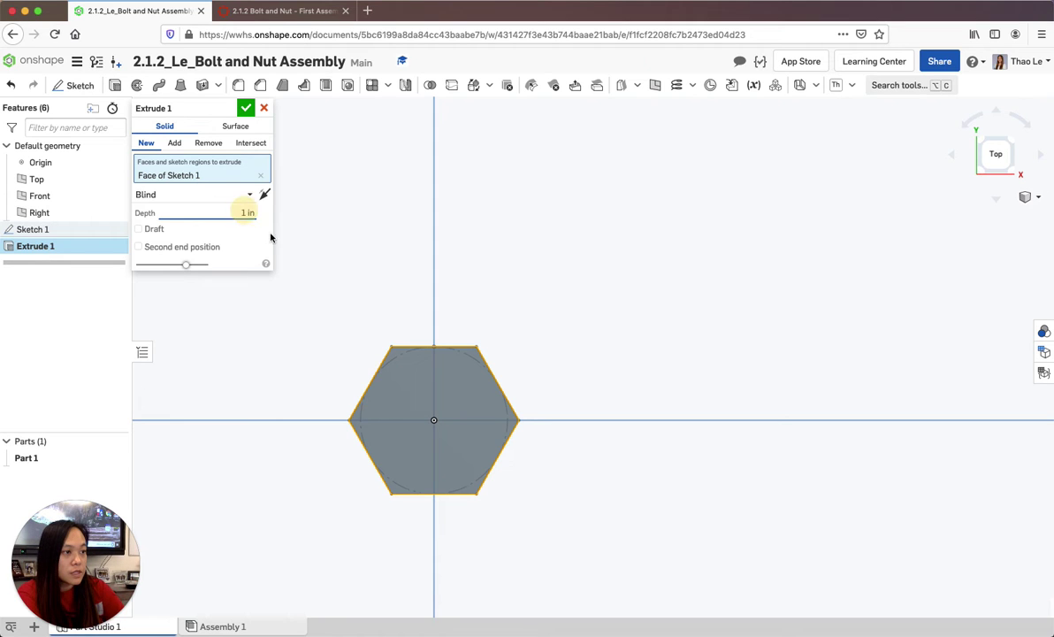
{"action": "key", "text": "BackSpace"}
{"action": "type", "text": "3/16"}
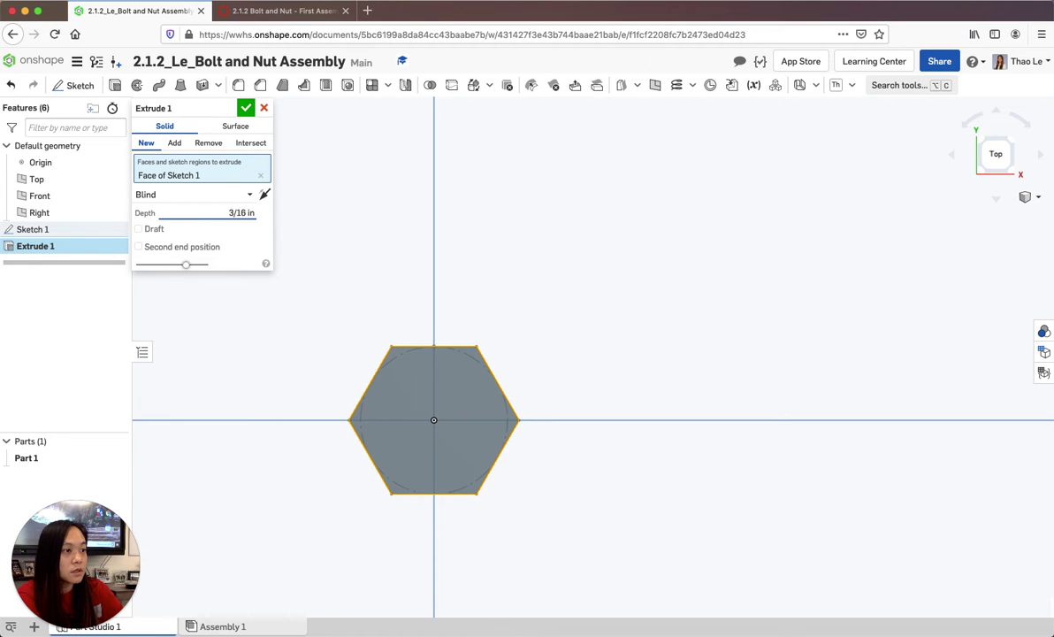
{"action": "key", "text": "Return"}
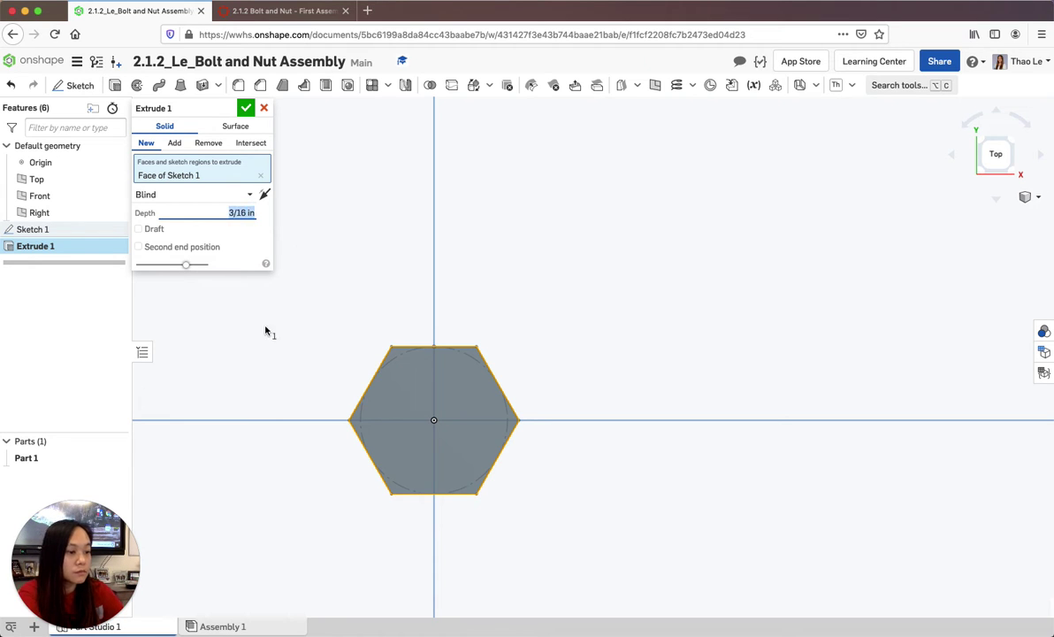
{"action": "left_click", "coordinate": [246, 107]}
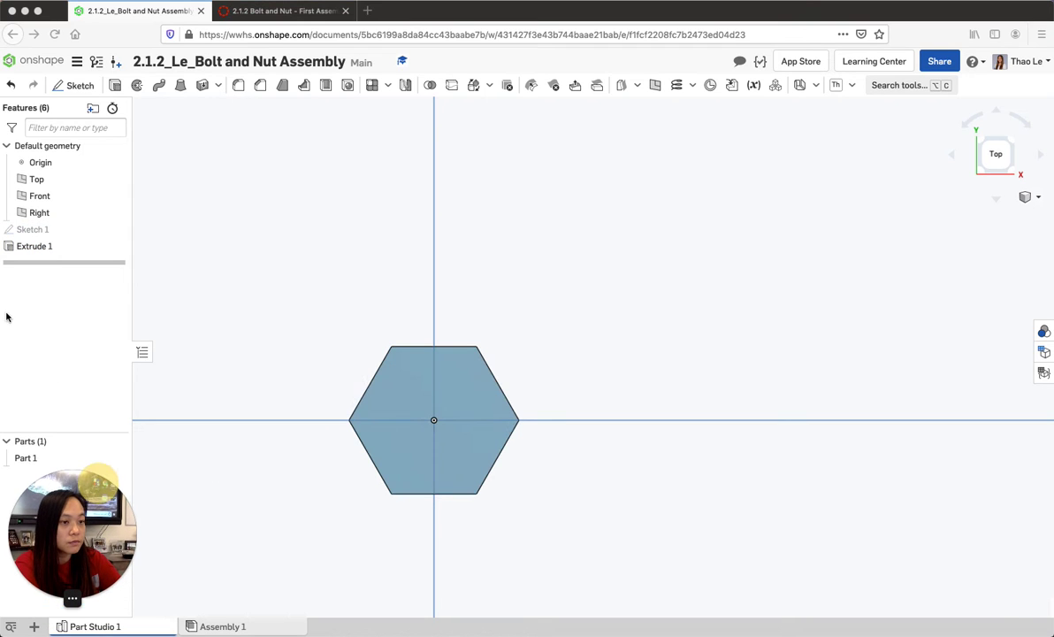
View the hex part isometrically, then return to the Top view and start Sketch 2
{"action": "left_click", "coordinate": [1028, 195]}
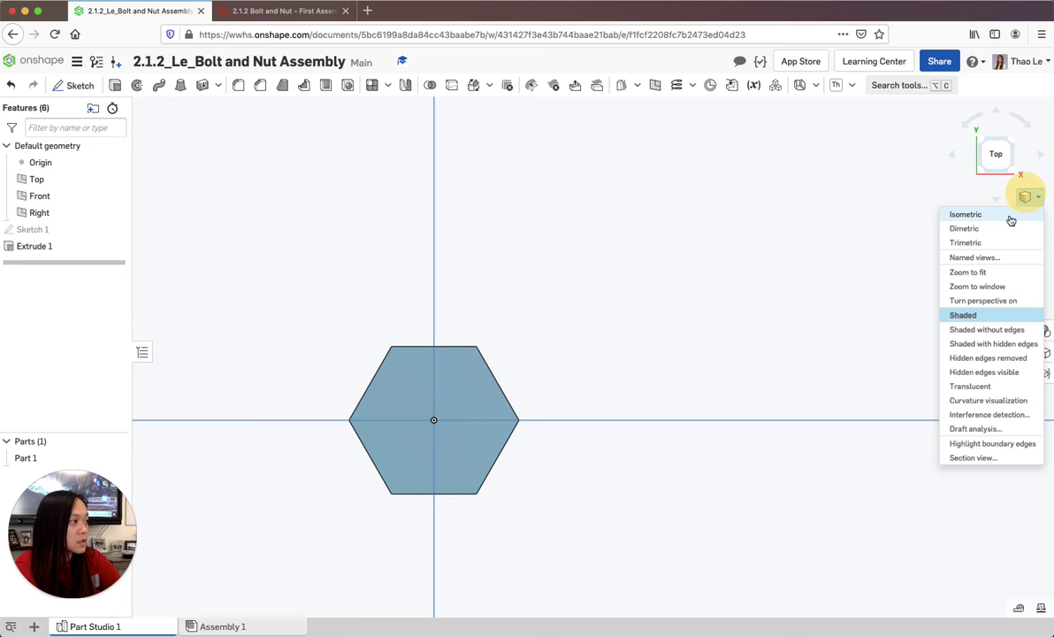
{"action": "left_click", "coordinate": [1011, 214]}
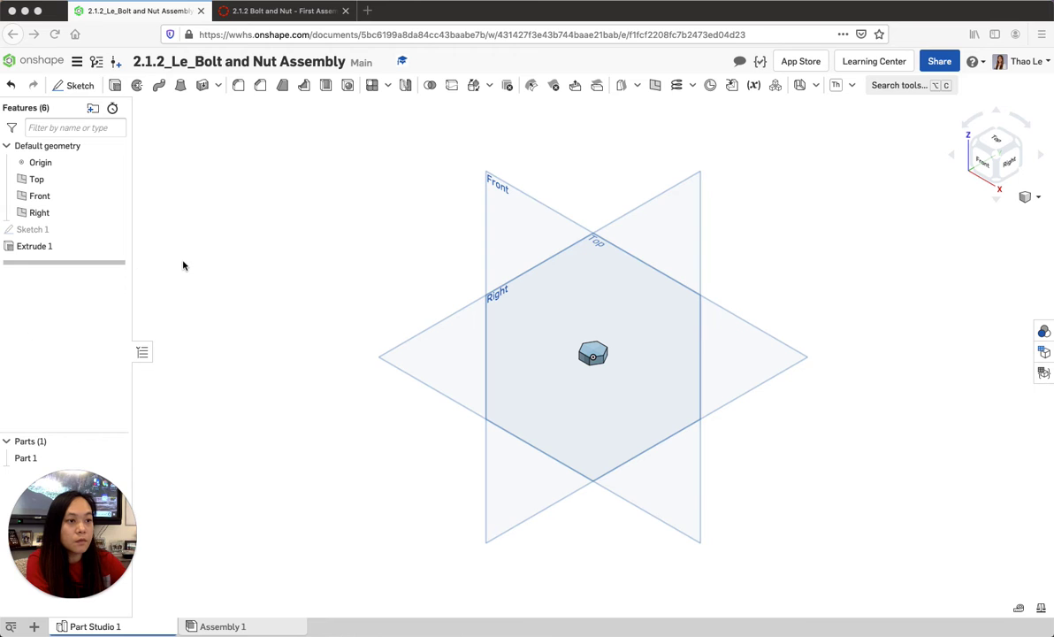
{"action": "left_click", "coordinate": [924, 142]}
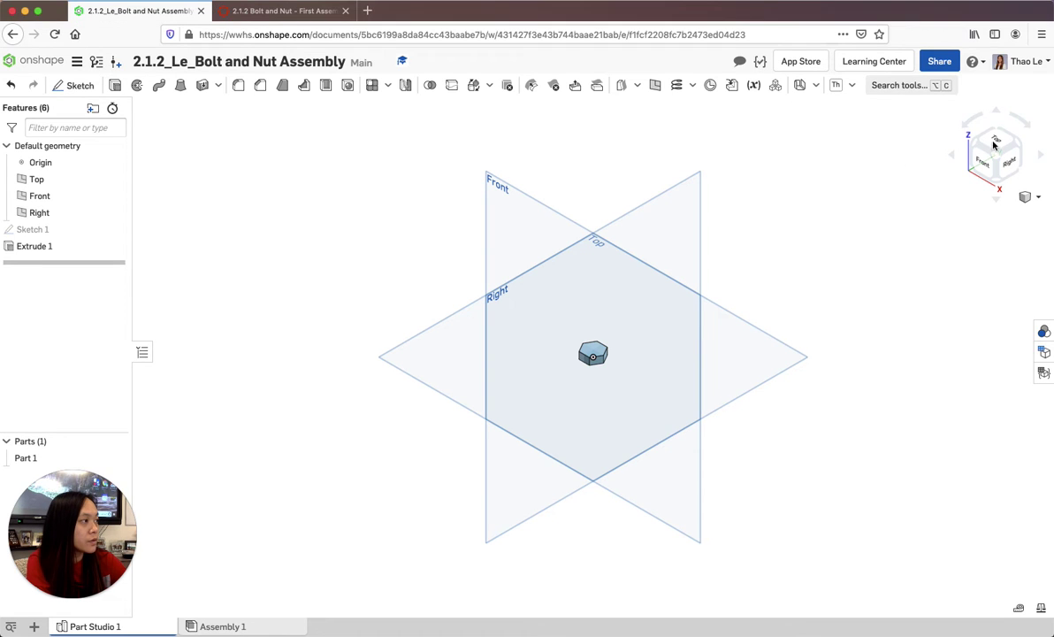
{"action": "left_click", "coordinate": [997, 141]}
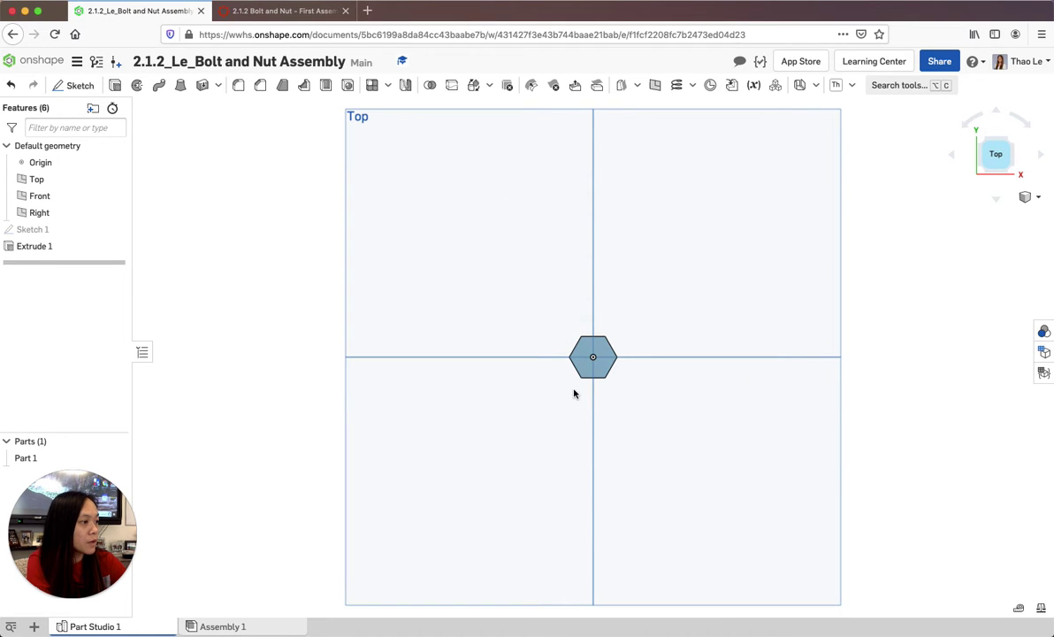
{"action": "scroll", "coordinate": [573, 392], "scroll_direction": "up", "scroll_amount": 5}
{"action": "left_click", "coordinate": [76, 86]}
On the hexagon face, draw a circle centred on the origin inside the hexagon
{"action": "left_click", "coordinate": [621, 306]}
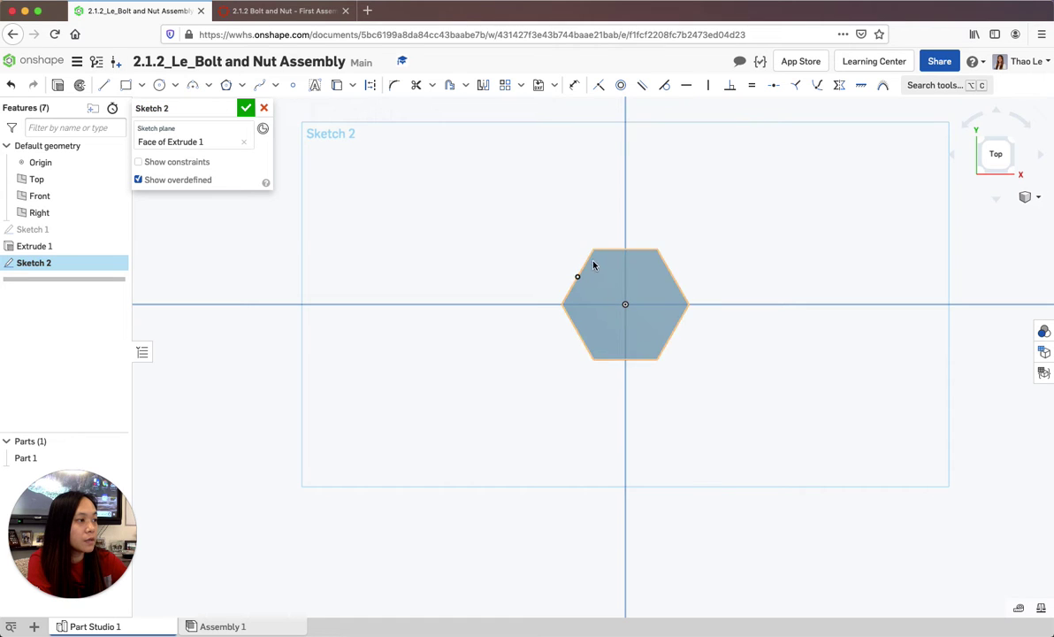
{"action": "left_click", "coordinate": [159, 85]}
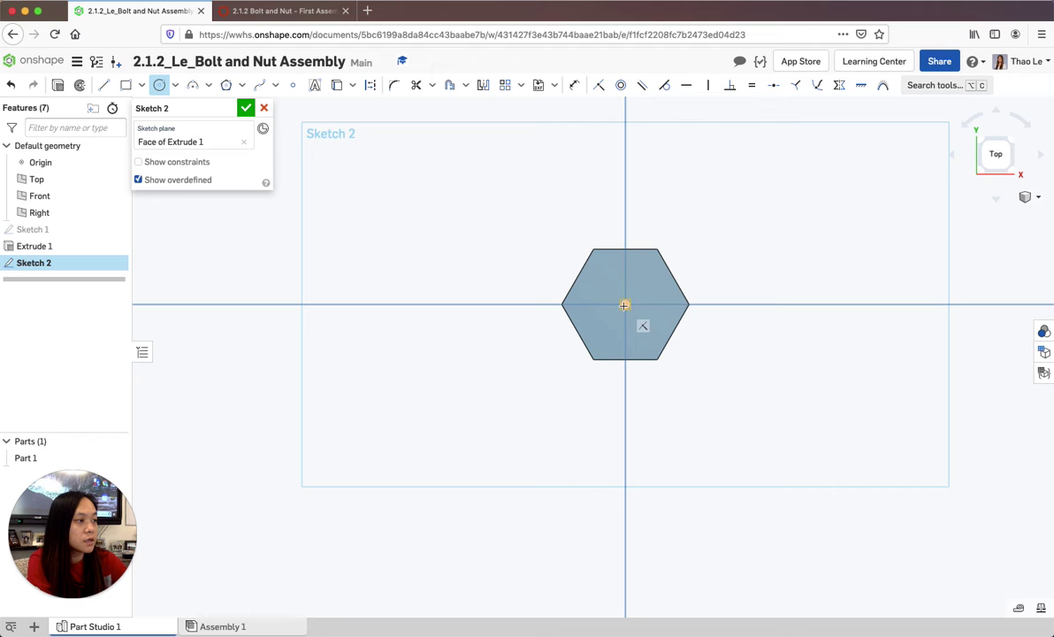
{"action": "left_click", "coordinate": [625, 304]}
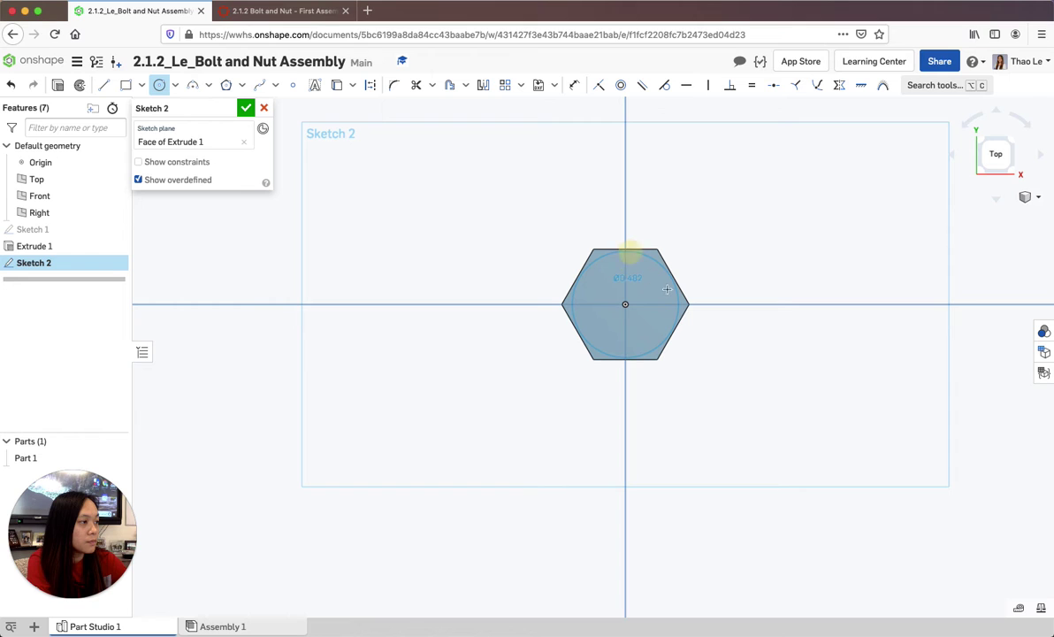
{"action": "left_click", "coordinate": [630, 251]}
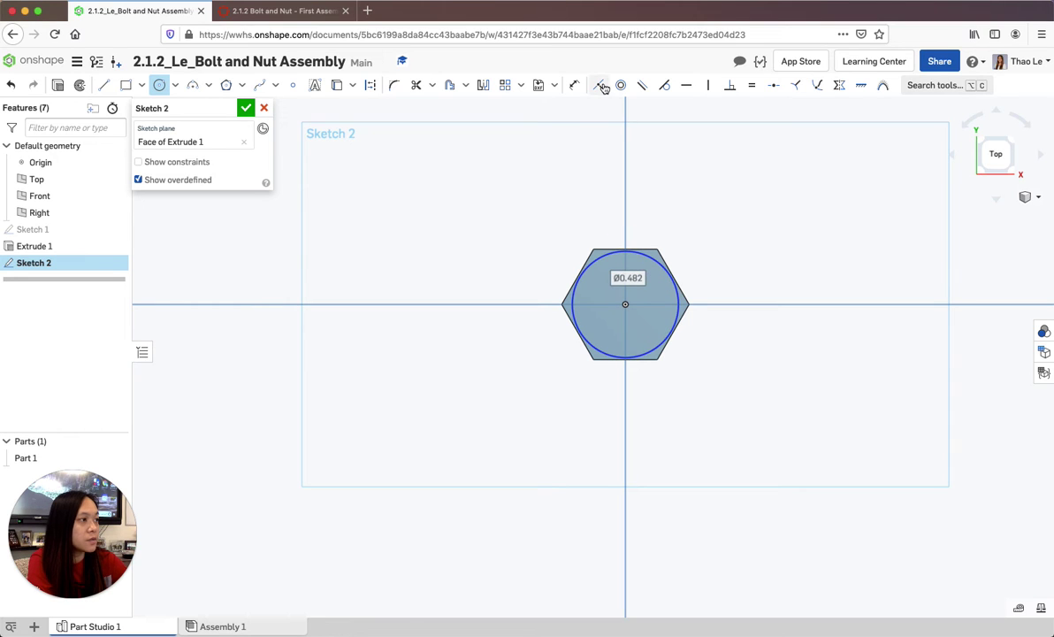
Make the inner circle tangent to the hexagon's top edge
{"action": "left_click", "coordinate": [730, 84]}
{"action": "left_click", "coordinate": [664, 84]}
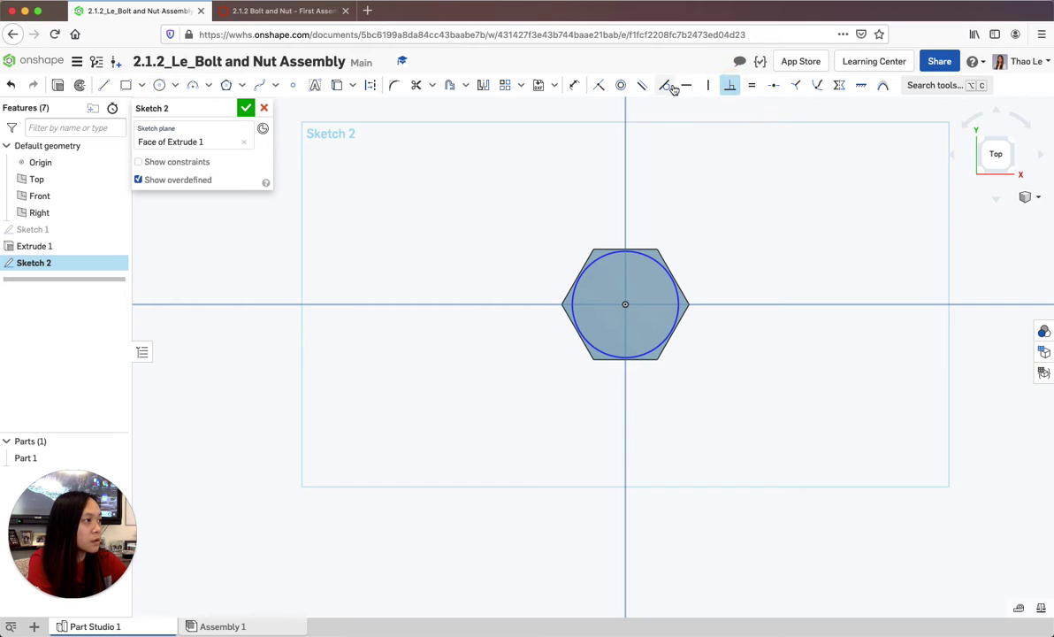
{"action": "left_click", "coordinate": [628, 251]}
{"action": "left_click", "coordinate": [639, 250]}
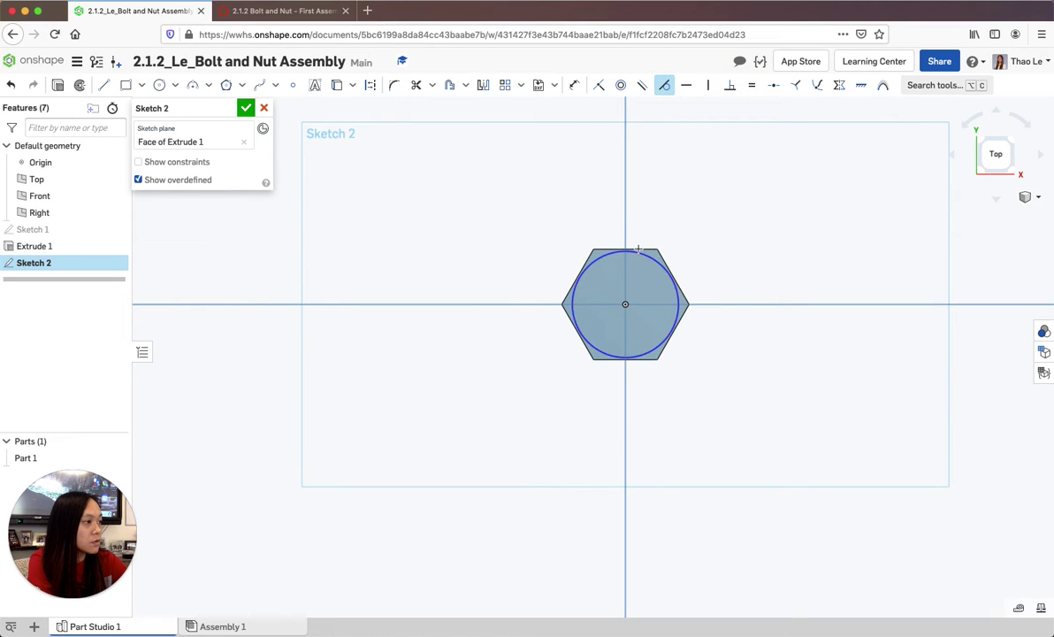
{"action": "scroll", "coordinate": [629, 254], "scroll_direction": "up", "scroll_amount": 3}
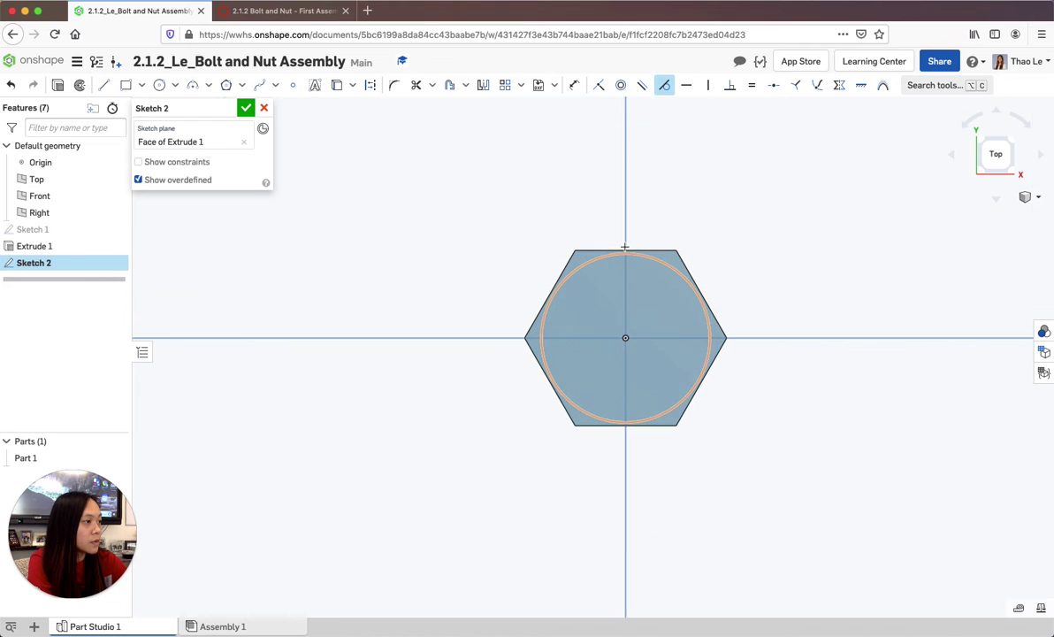
{"action": "left_click", "coordinate": [646, 256]}
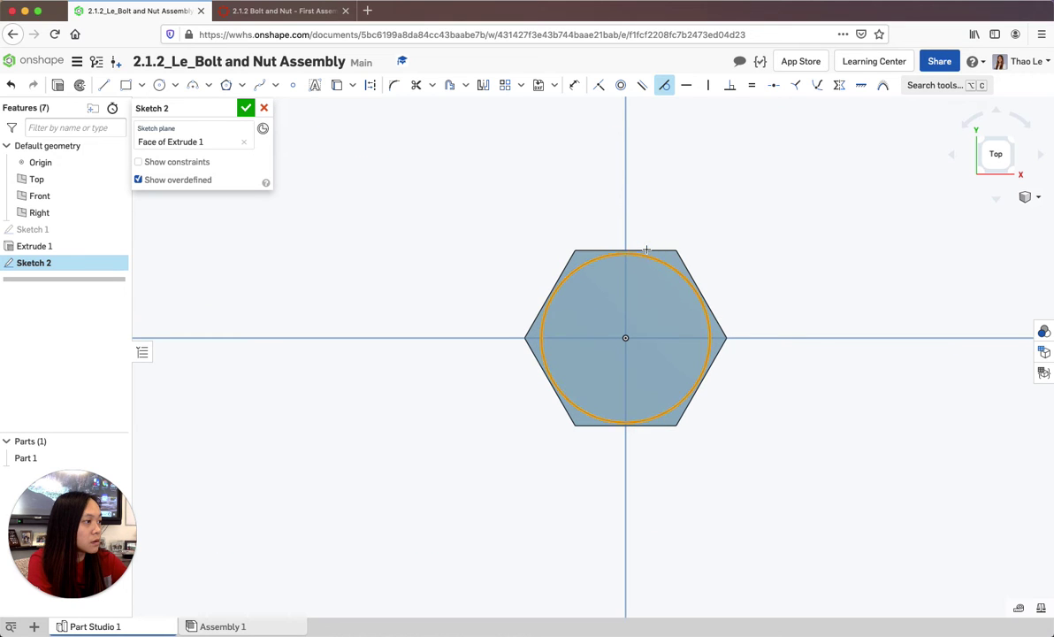
{"action": "left_click", "coordinate": [647, 250]}
{"action": "left_click", "coordinate": [646, 251]}
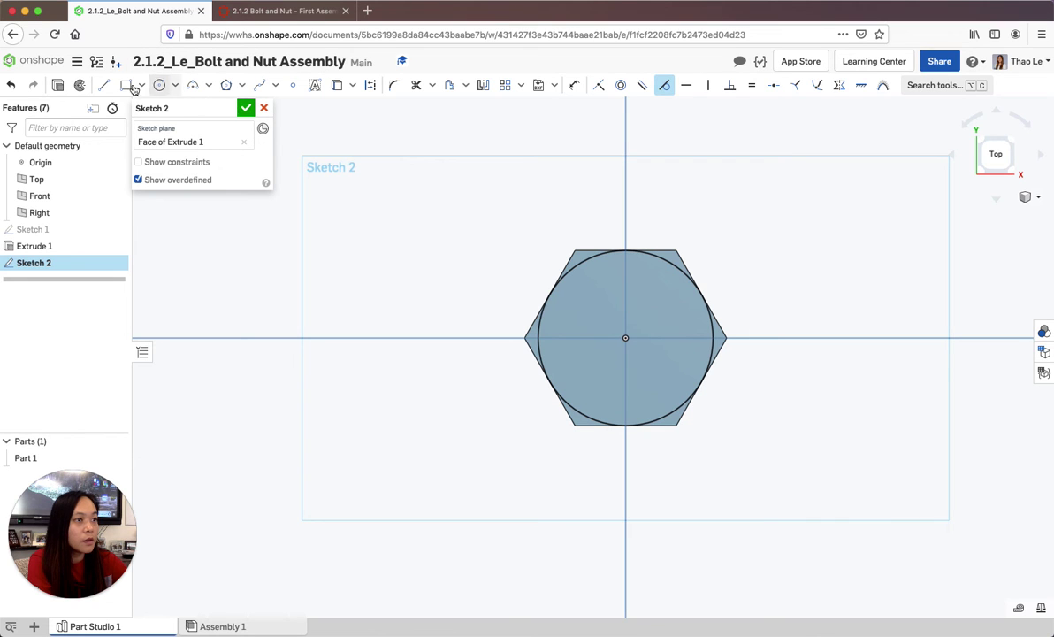
Add a Ø0.789 circle at the origin and close Sketch 2
{"action": "left_click", "coordinate": [160, 90]}
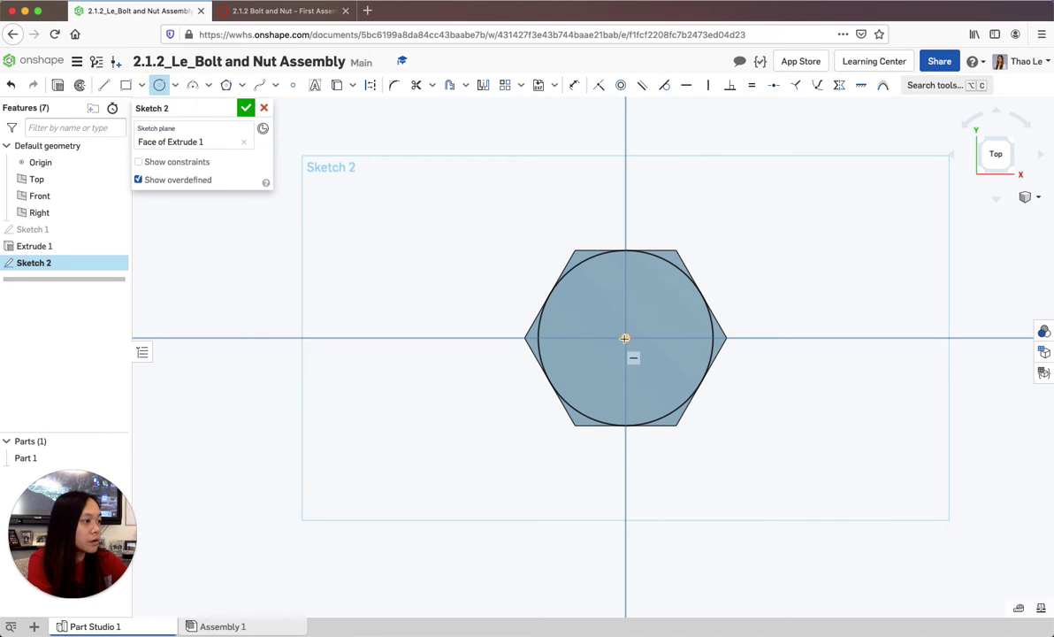
{"action": "left_click", "coordinate": [625, 337]}
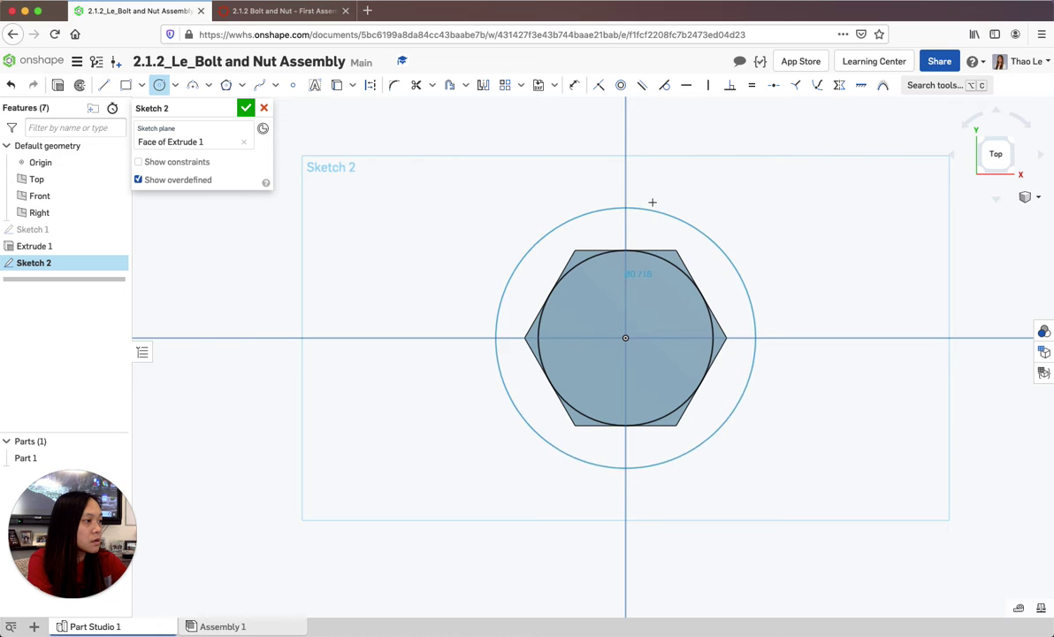
{"action": "left_click", "coordinate": [652, 203]}
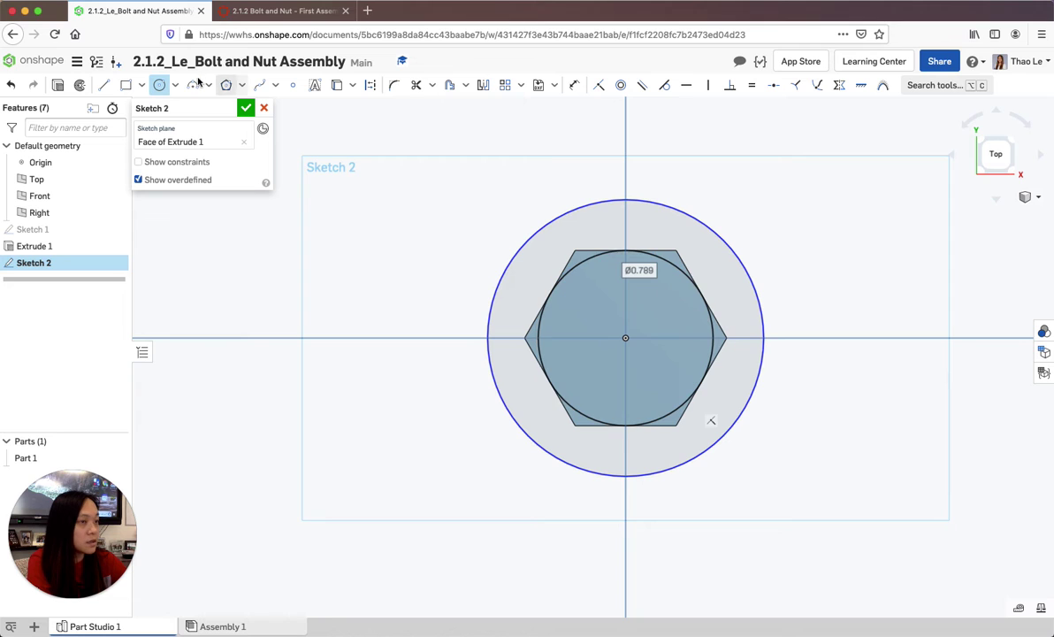
{"action": "left_click", "coordinate": [246, 108]}
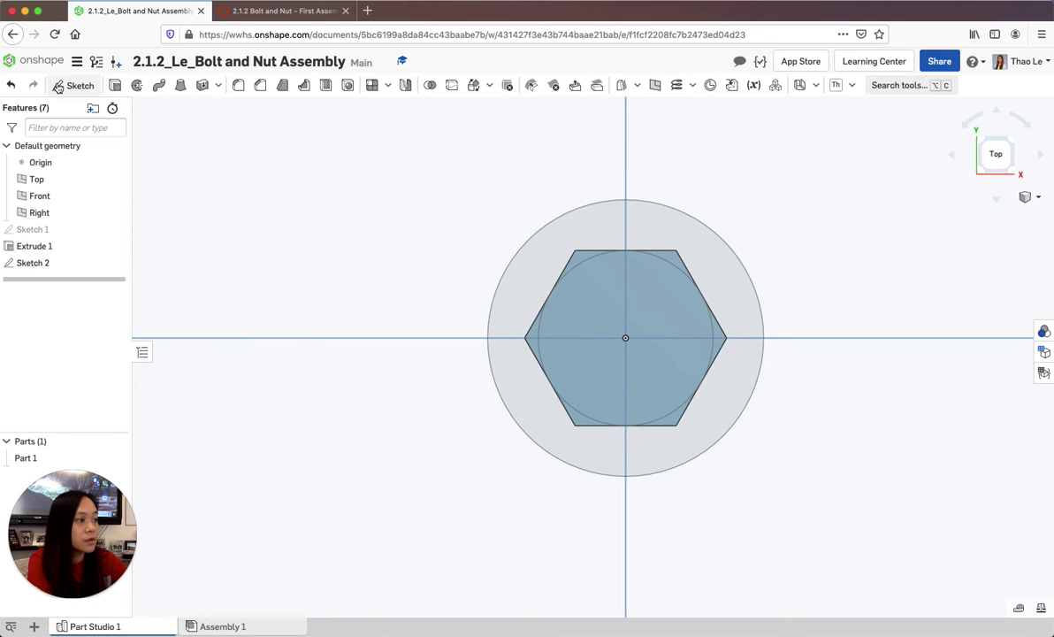
Start Extrude 2, selecting the hexagon's corner regions and the outer ring of Sketch 2
{"action": "left_click", "coordinate": [117, 85]}
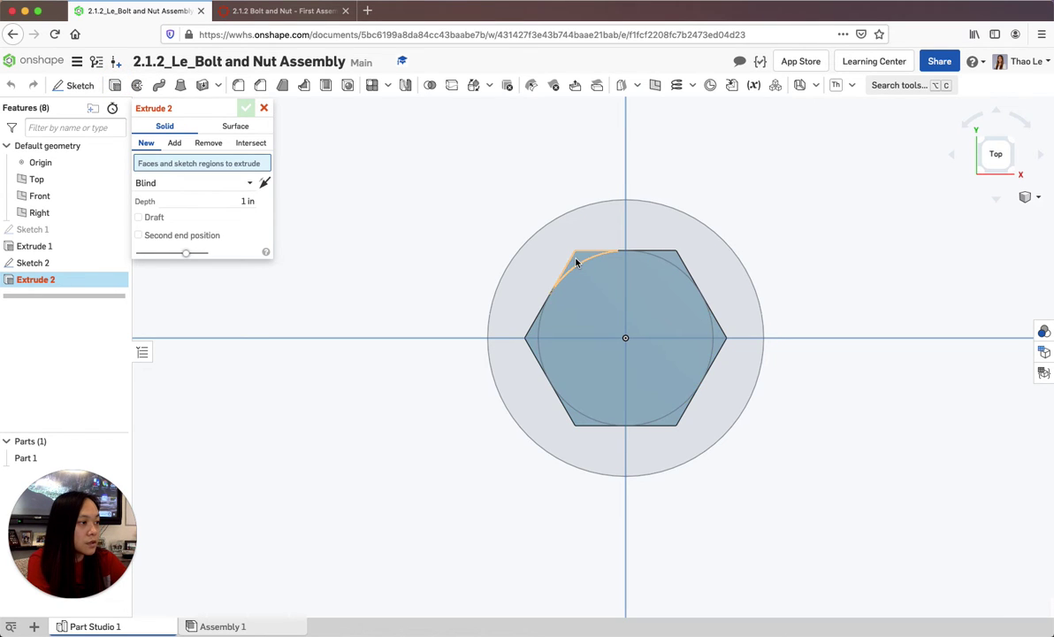
{"action": "left_click", "coordinate": [643, 247]}
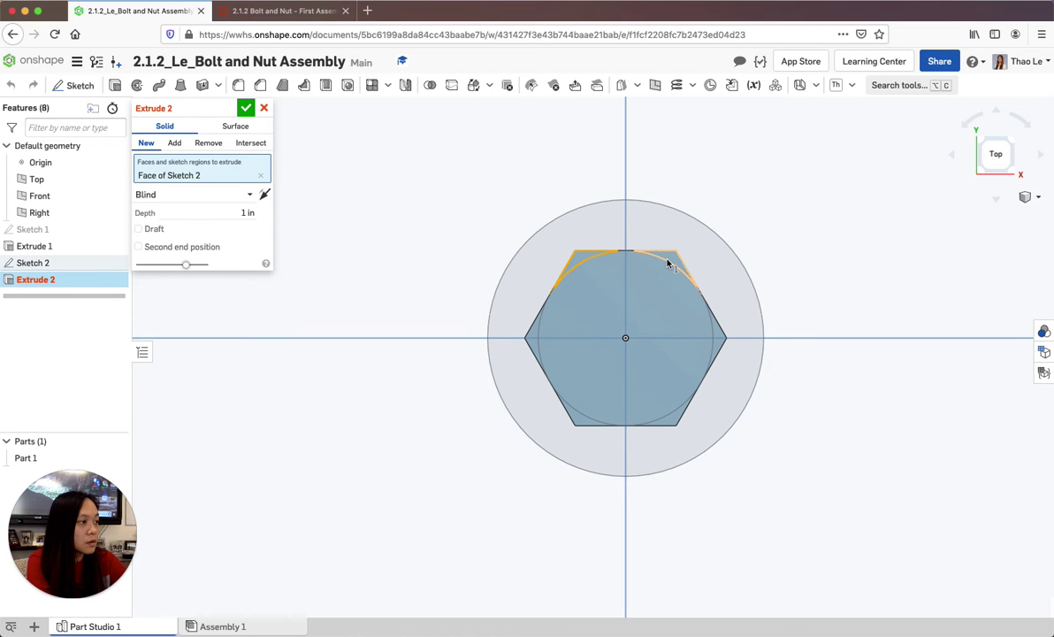
{"action": "left_click", "coordinate": [716, 342]}
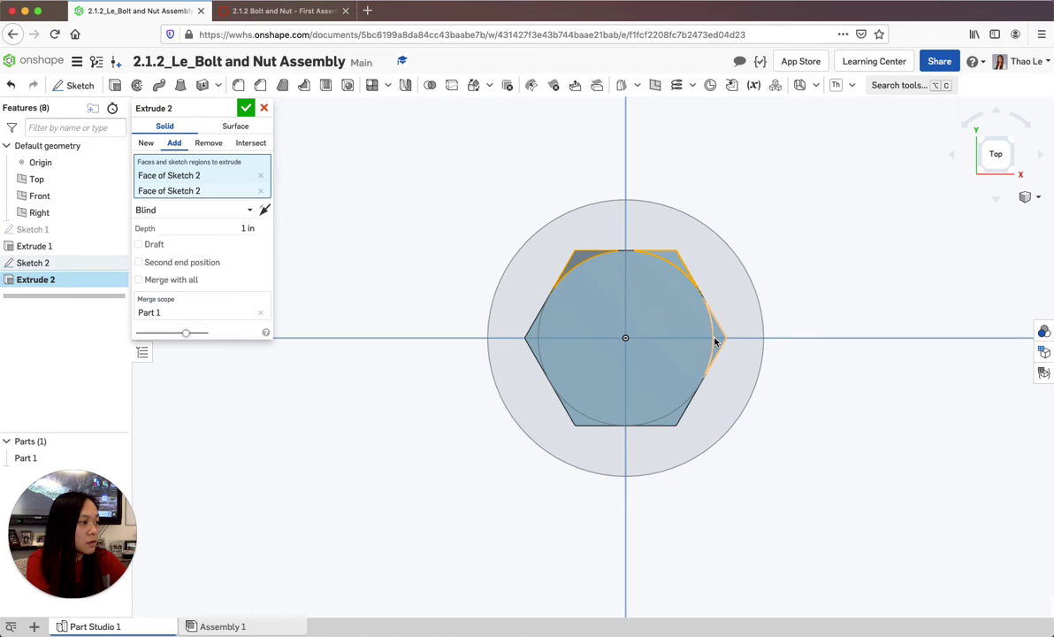
{"action": "left_click", "coordinate": [677, 420]}
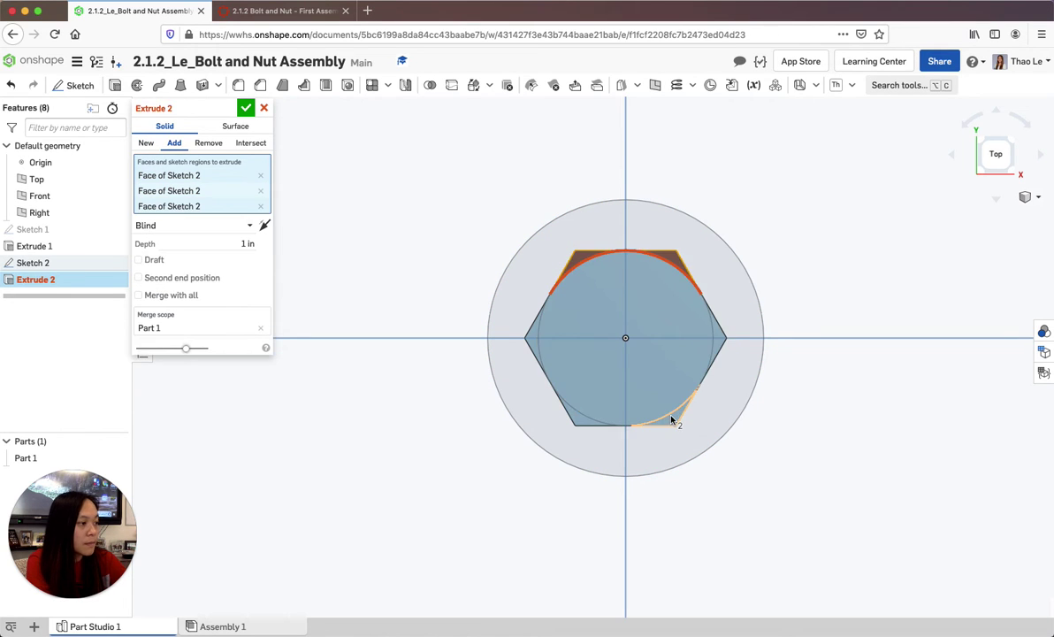
{"action": "left_click", "coordinate": [721, 343]}
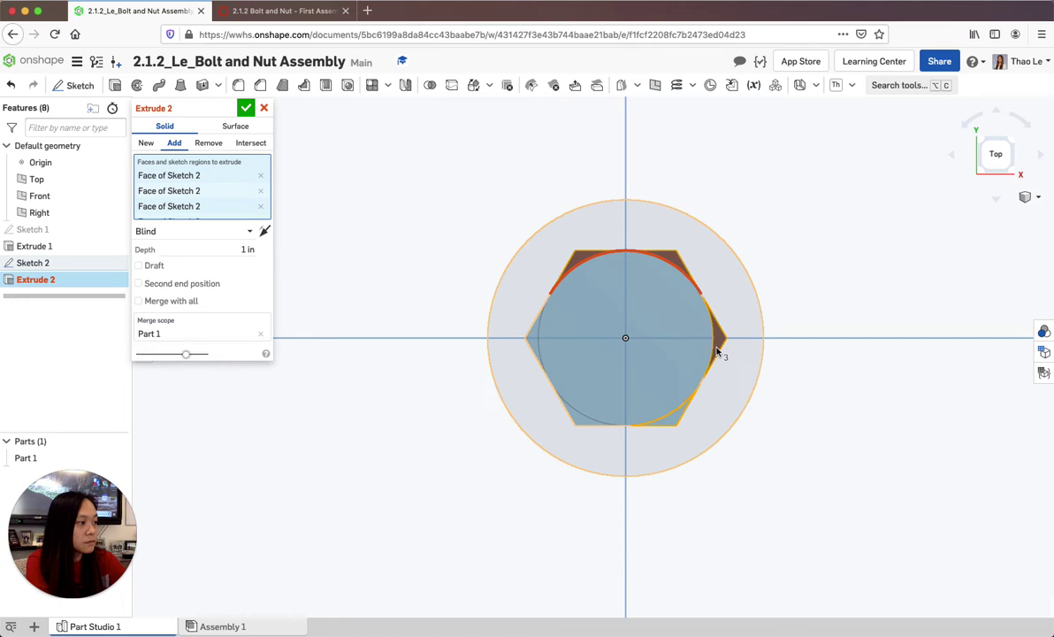
{"action": "left_click", "coordinate": [598, 431]}
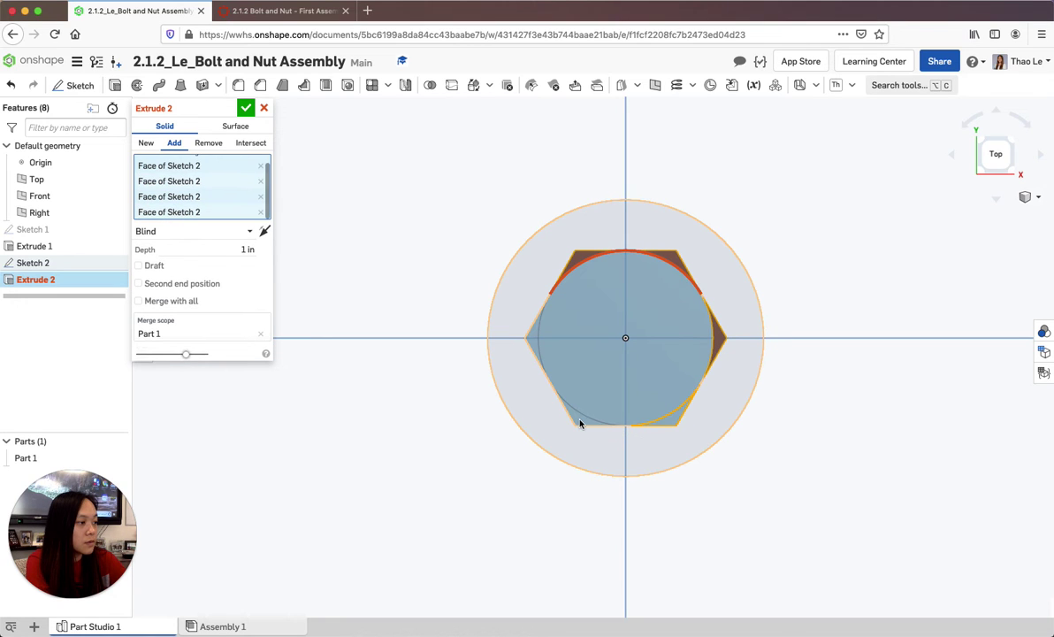
{"action": "left_click", "coordinate": [579, 420]}
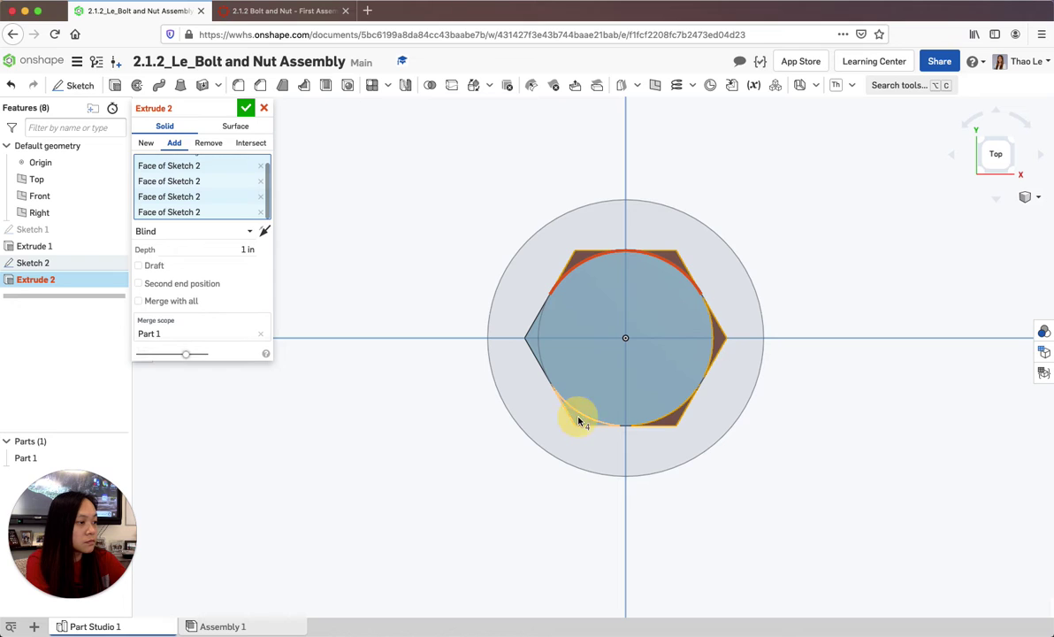
{"action": "left_click", "coordinate": [534, 347]}
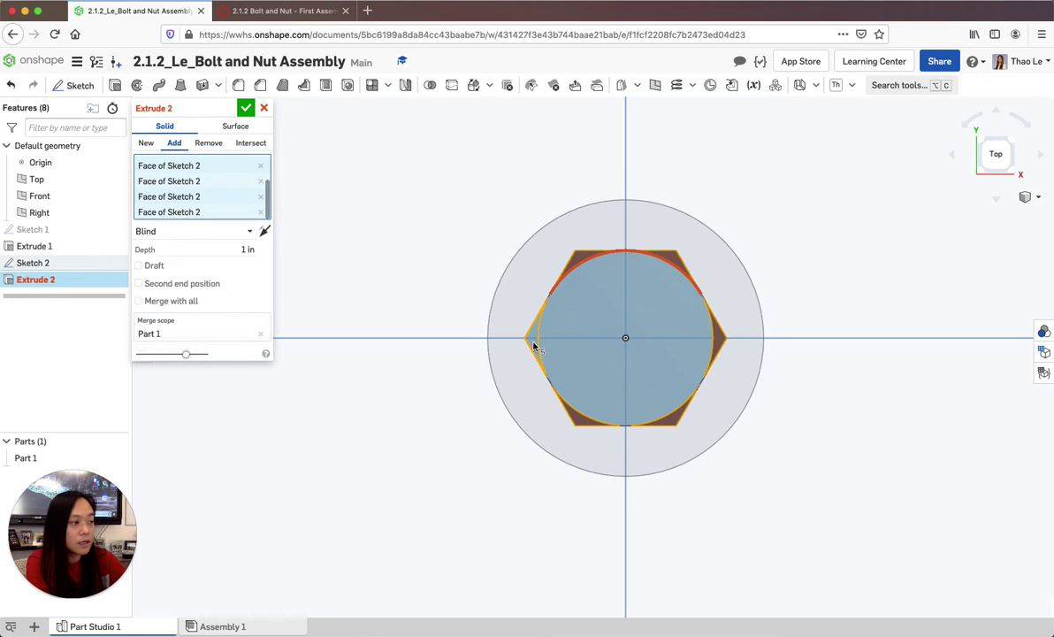
{"action": "left_click", "coordinate": [518, 280]}
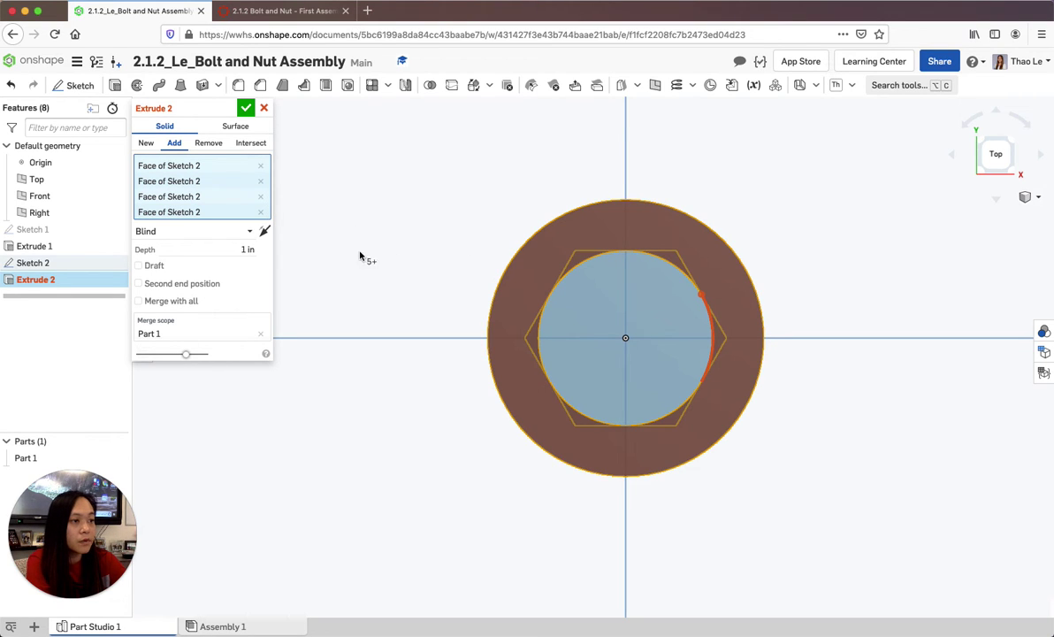
Set Extrude 2 to Remove, 1 in blind, and apply the cut
{"action": "left_click", "coordinate": [207, 146]}
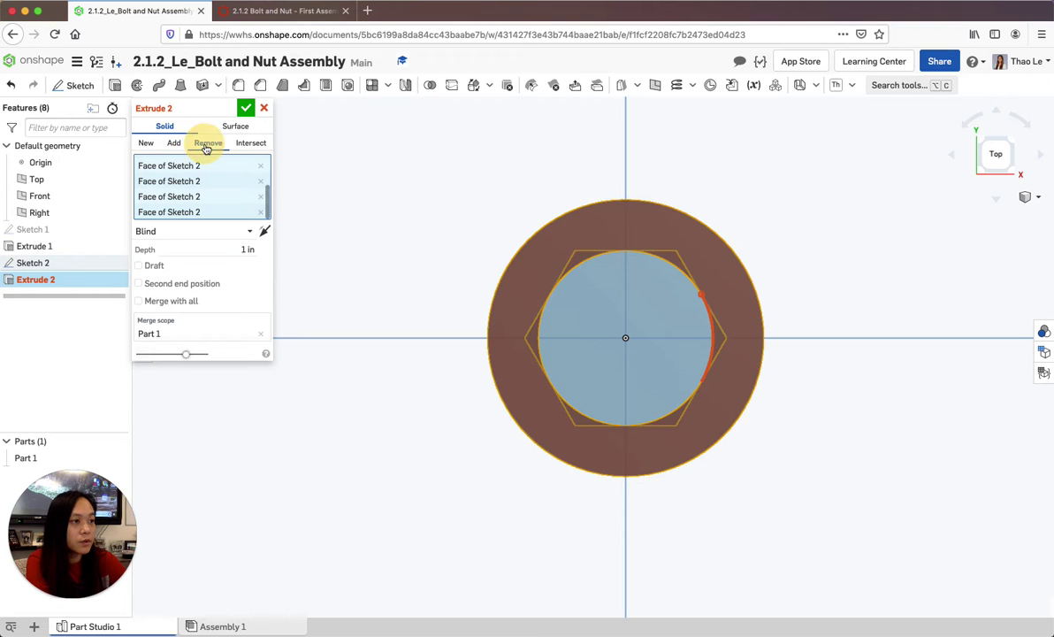
{"action": "left_click", "coordinate": [1028, 197]}
{"action": "left_click", "coordinate": [989, 215]}
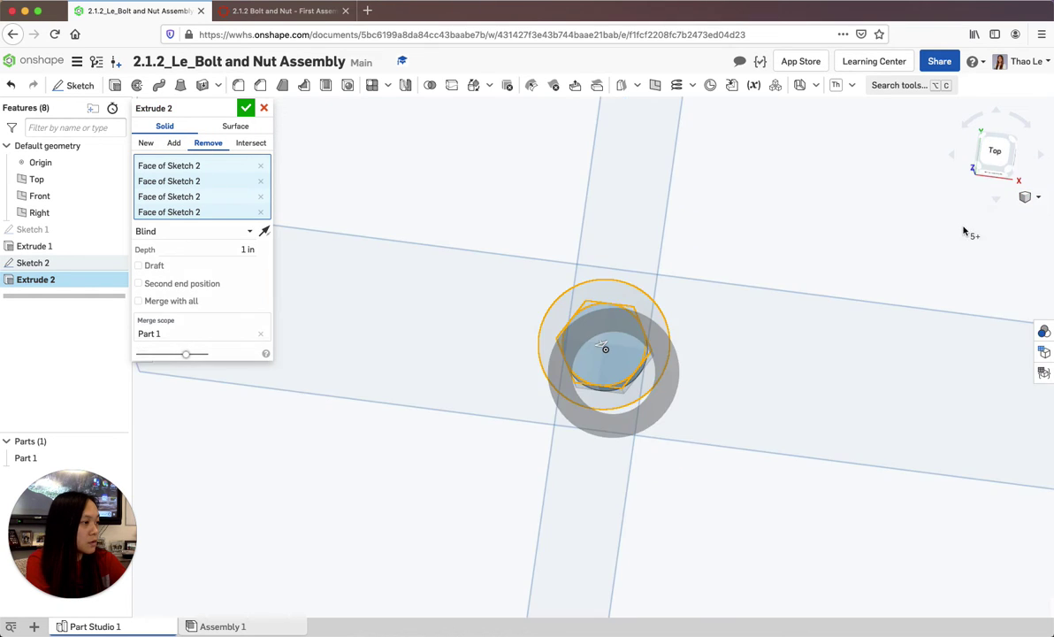
{"action": "left_click", "coordinate": [628, 368]}
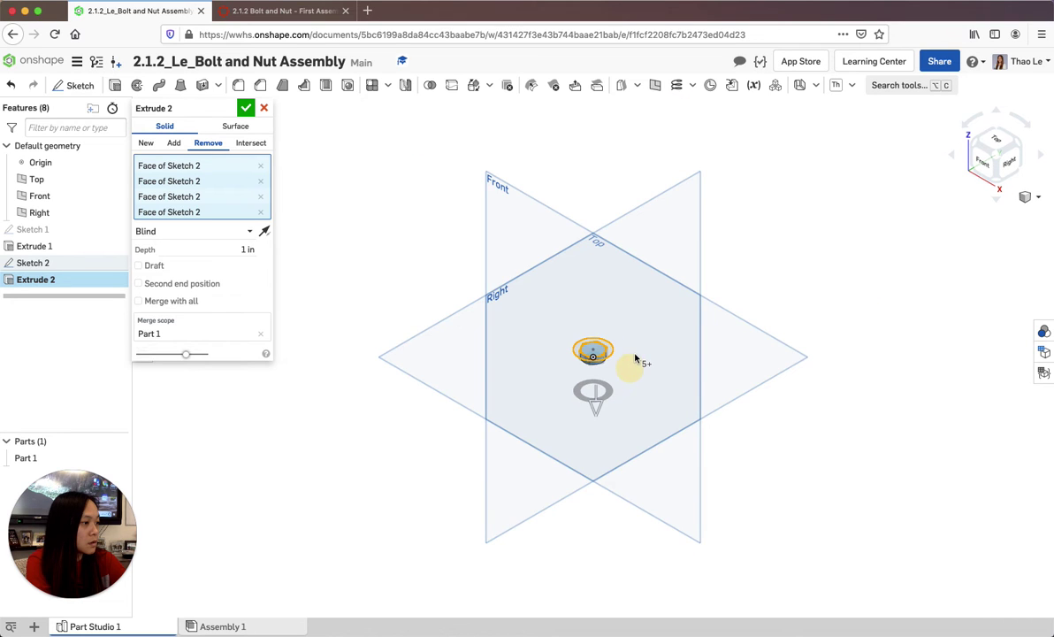
{"action": "right_click_drag", "start_coordinate": [637, 356], "coordinate": [630, 360]}
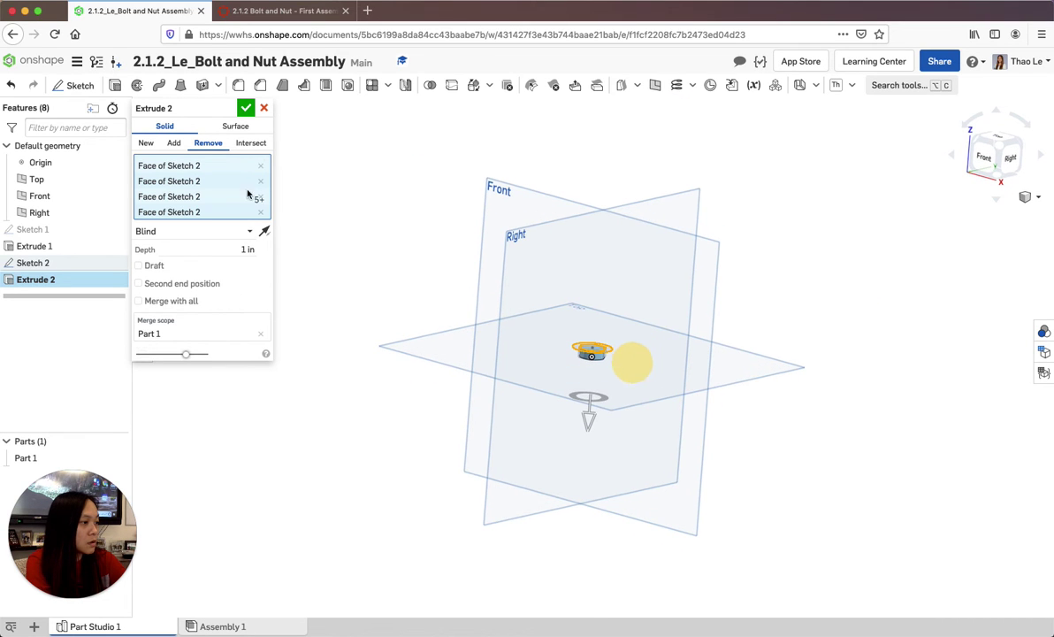
{"action": "left_click", "coordinate": [244, 109]}
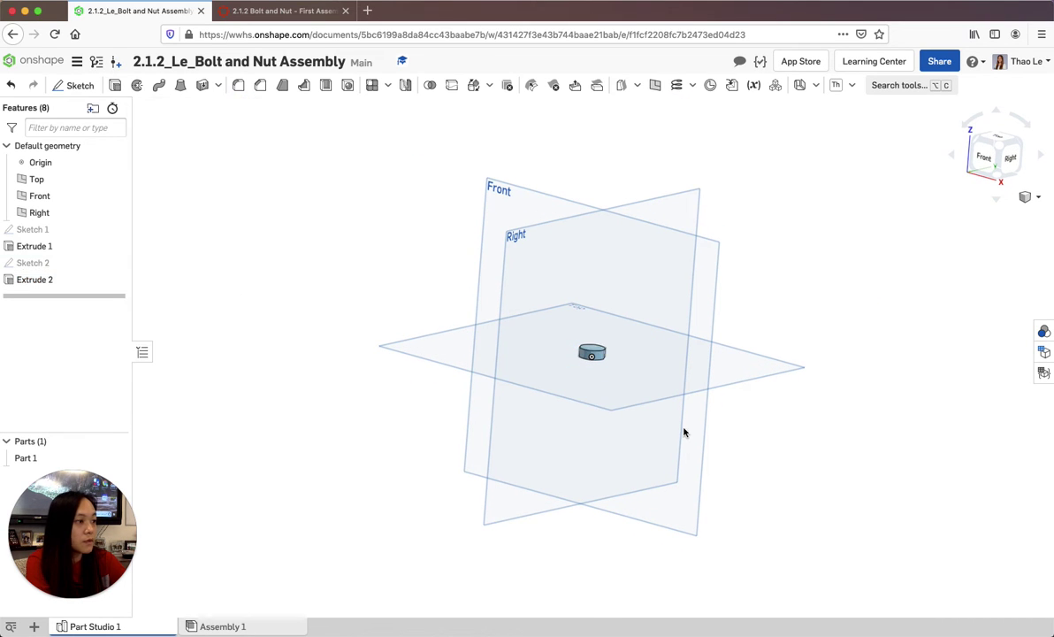
Give Extrude 2 a 60 deg draft, flipping both the depth and draft directions
{"action": "scroll", "coordinate": [626, 428], "scroll_direction": "up", "scroll_amount": 5}
{"action": "right_click_drag", "start_coordinate": [544, 352], "coordinate": [539, 367]}
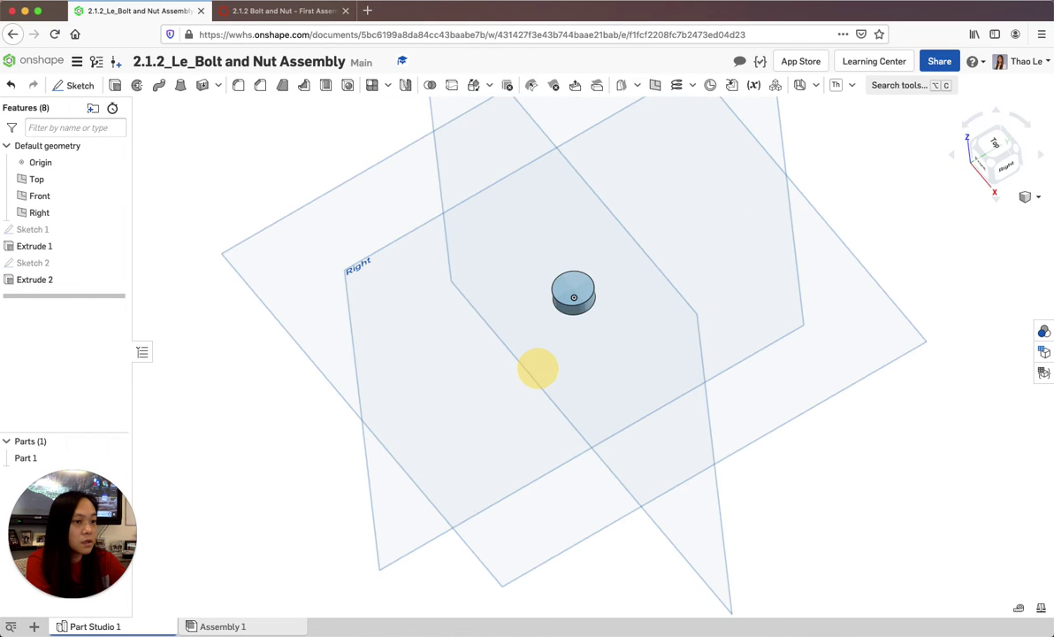
{"action": "left_click", "coordinate": [27, 281]}
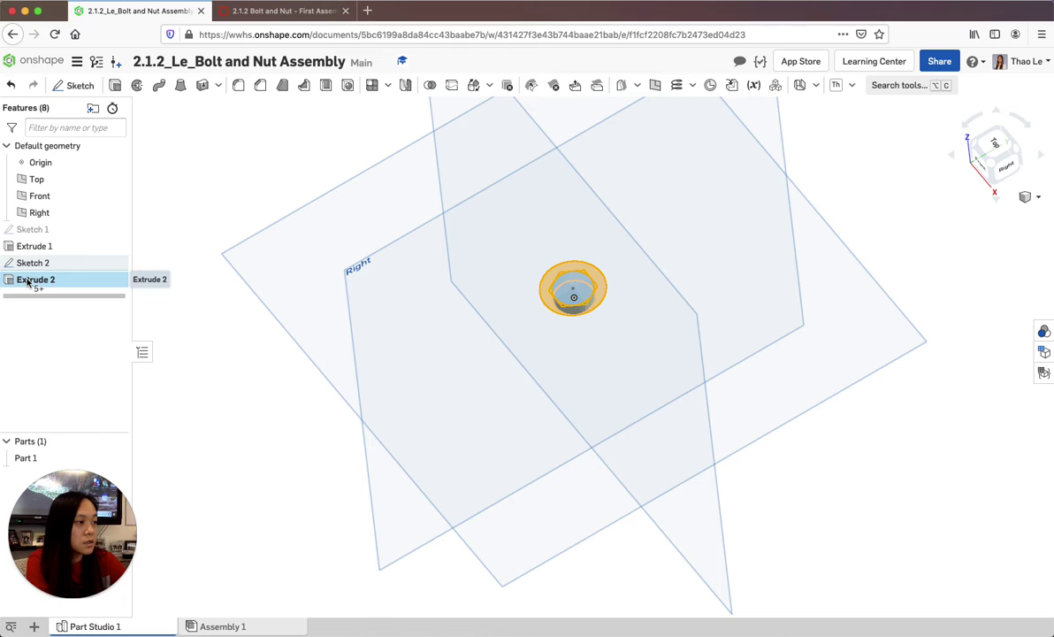
{"action": "double_click", "coordinate": [45, 281]}
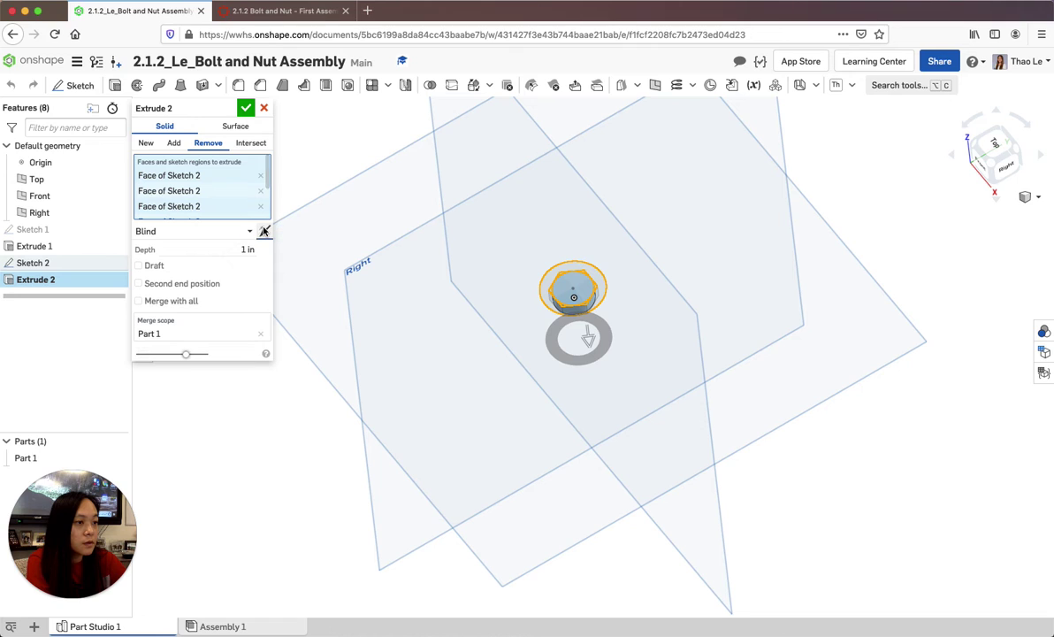
{"action": "left_click", "coordinate": [138, 265]}
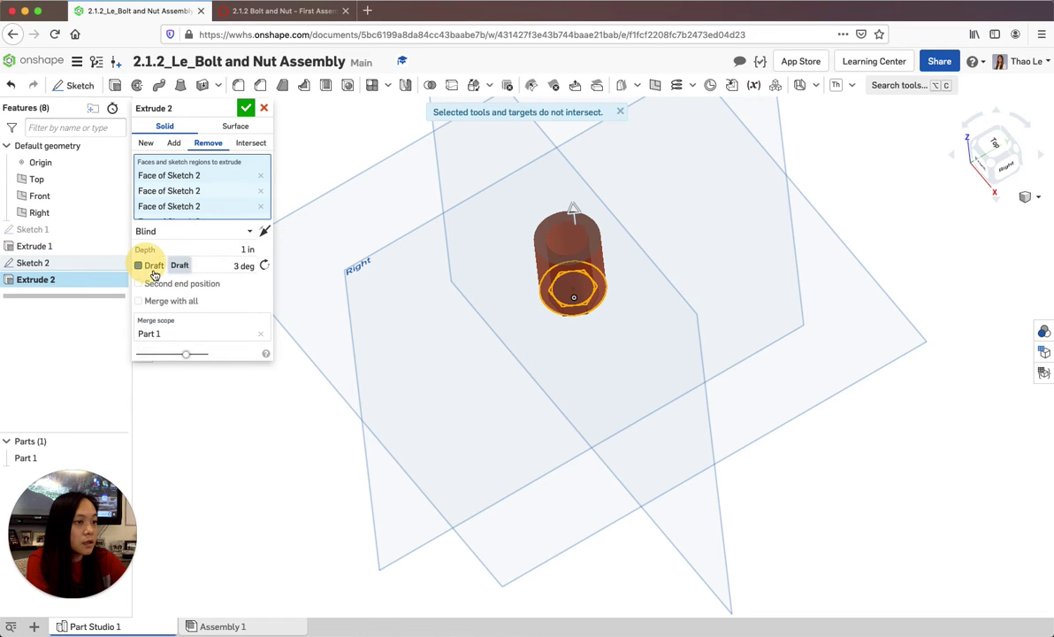
{"action": "left_click", "coordinate": [234, 265]}
{"action": "left_click", "coordinate": [232, 265]}
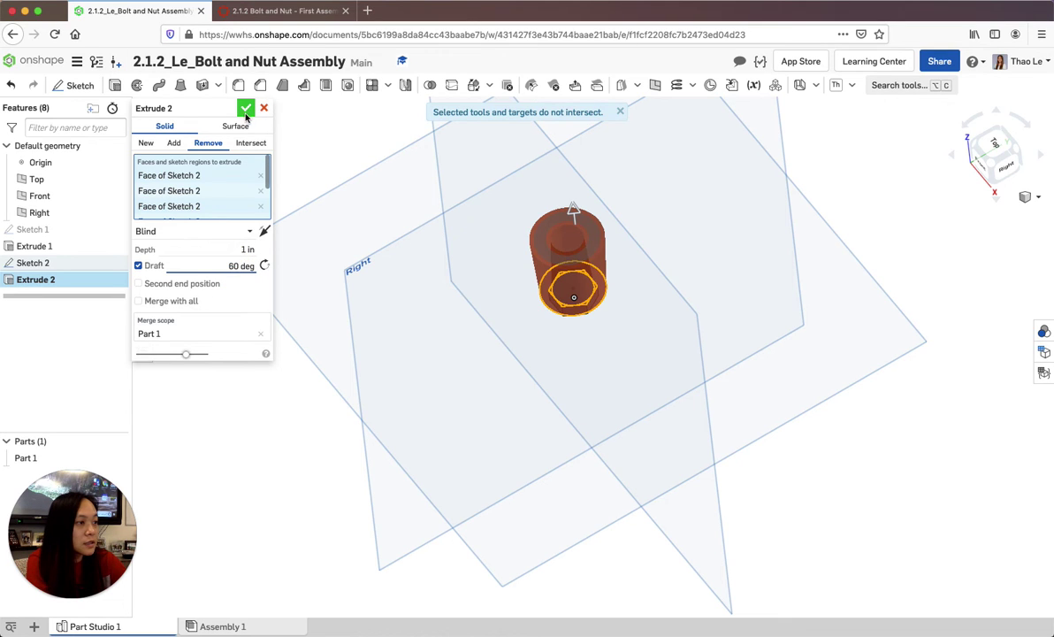
{"action": "left_click", "coordinate": [263, 231]}
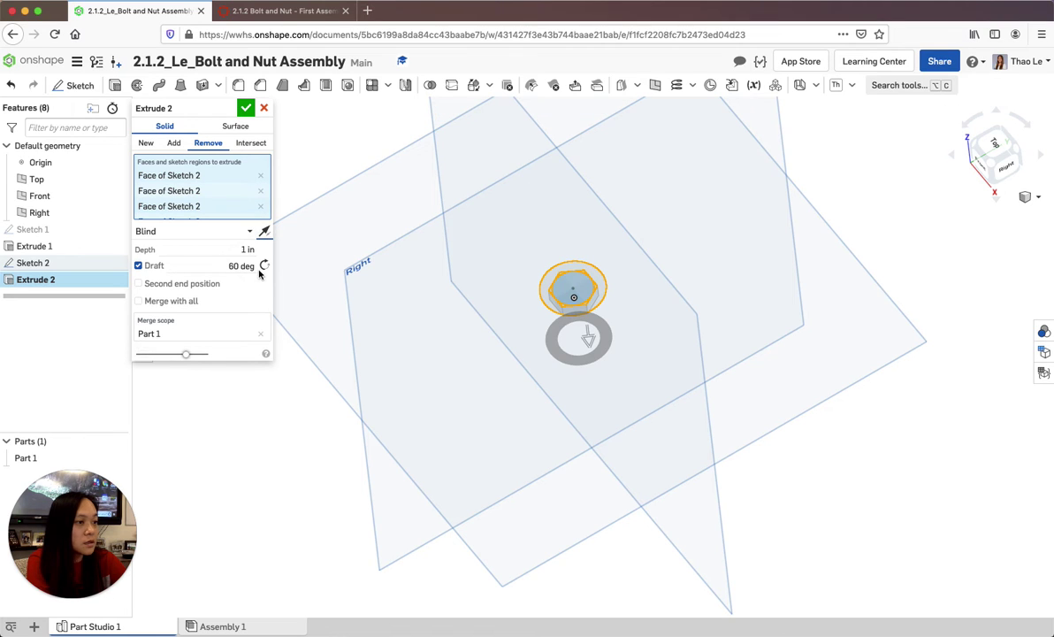
{"action": "left_click", "coordinate": [264, 265]}
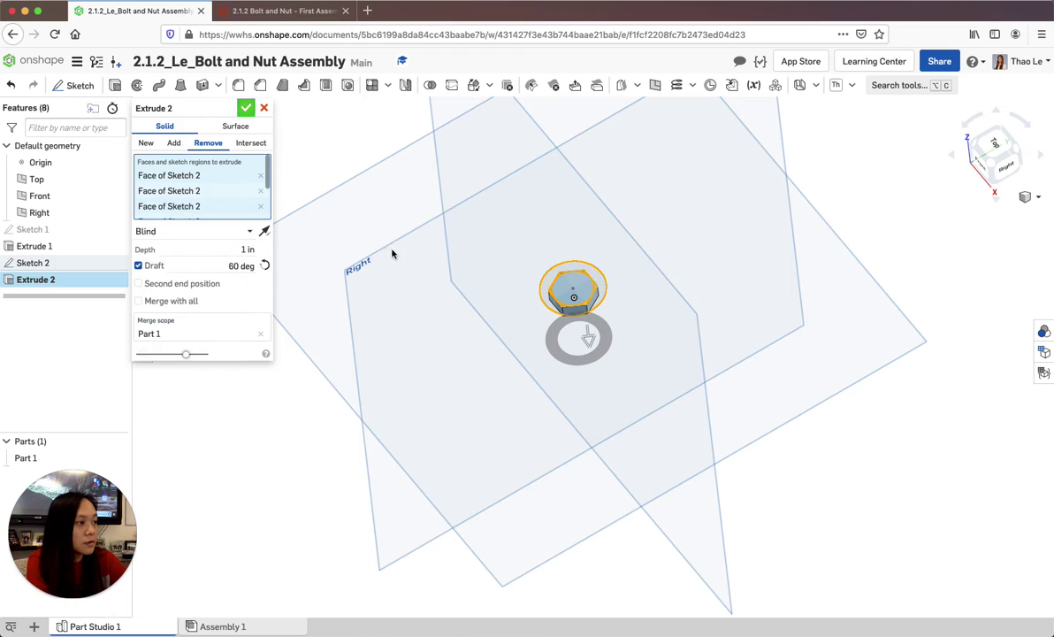
Orbit the nut to inspect the chamfered corners from the side and below
{"action": "scroll", "coordinate": [601, 289], "scroll_direction": "up", "scroll_amount": 5}
{"action": "mouse_move", "coordinate": [573, 363]}
{"action": "right_mouse_down"}
{"action": "mouse_move", "coordinate": [565, 315]}
{"action": "mouse_move", "coordinate": [555, 372]}
{"action": "right_mouse_up"}
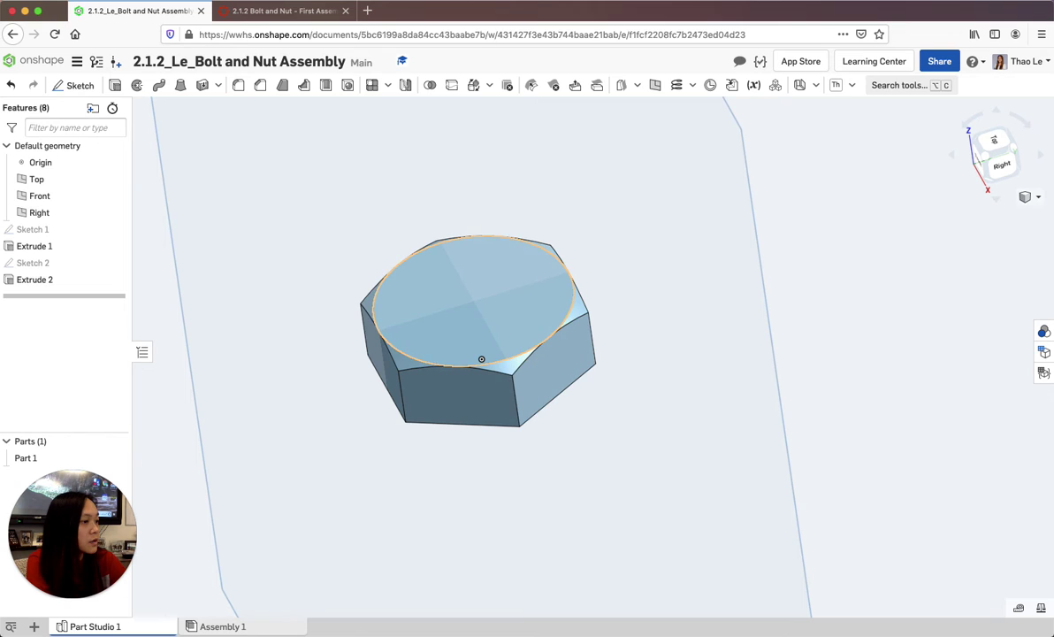
{"action": "mouse_move", "coordinate": [423, 300]}
{"action": "right_mouse_down"}
{"action": "mouse_move", "coordinate": [417, 328]}
{"action": "mouse_move", "coordinate": [423, 261]}
{"action": "mouse_move", "coordinate": [410, 307]}
{"action": "right_mouse_up"}
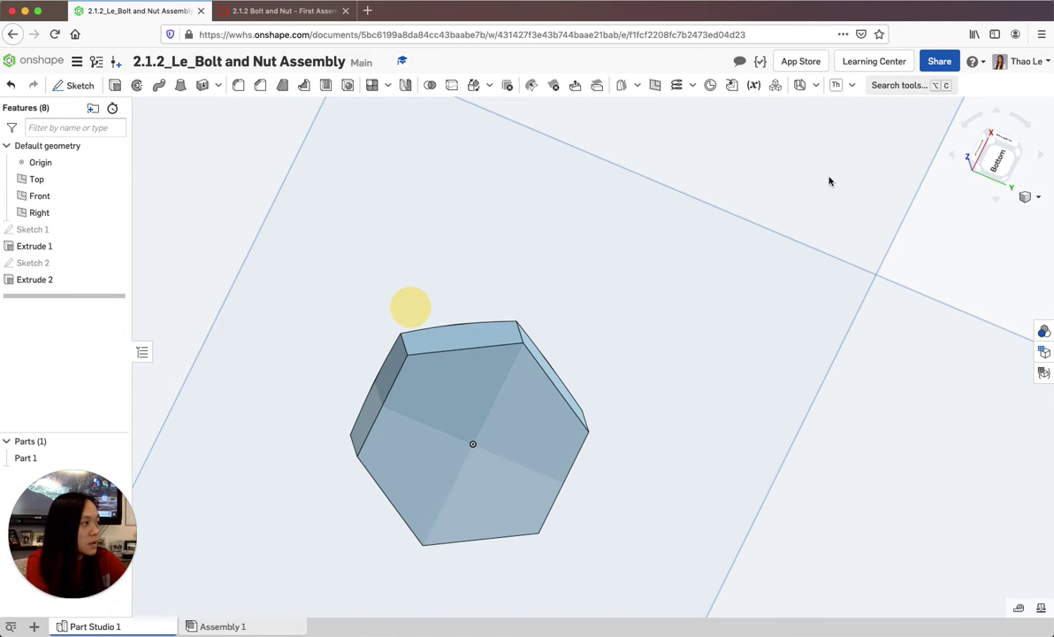
Sketch a centred circle on the nut's bottom face, tangent to the hexagon
{"action": "left_click", "coordinate": [1000, 164]}
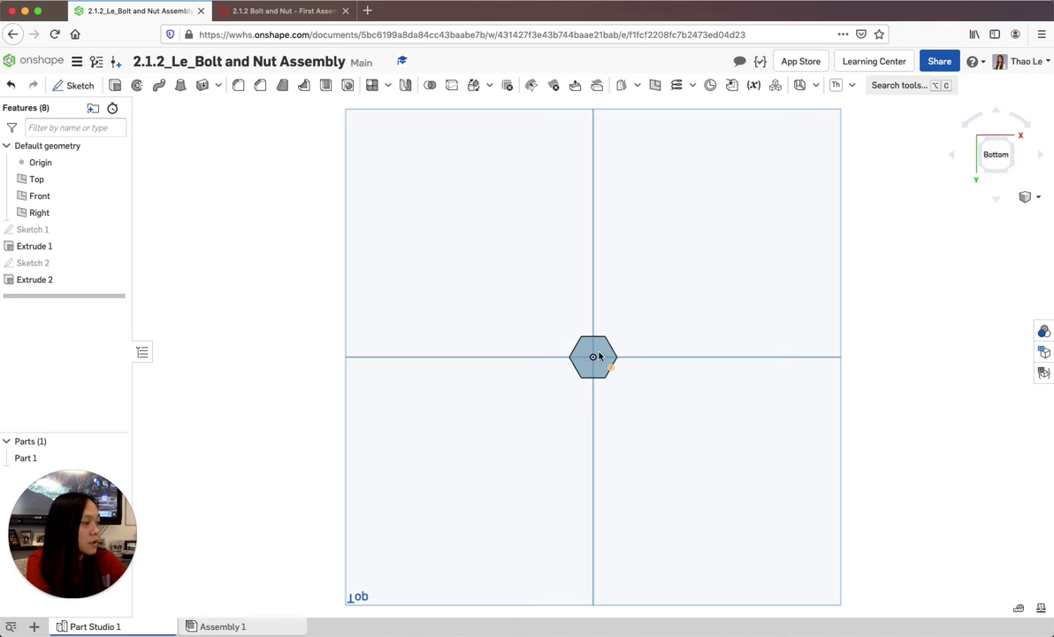
{"action": "left_click", "coordinate": [71, 86]}
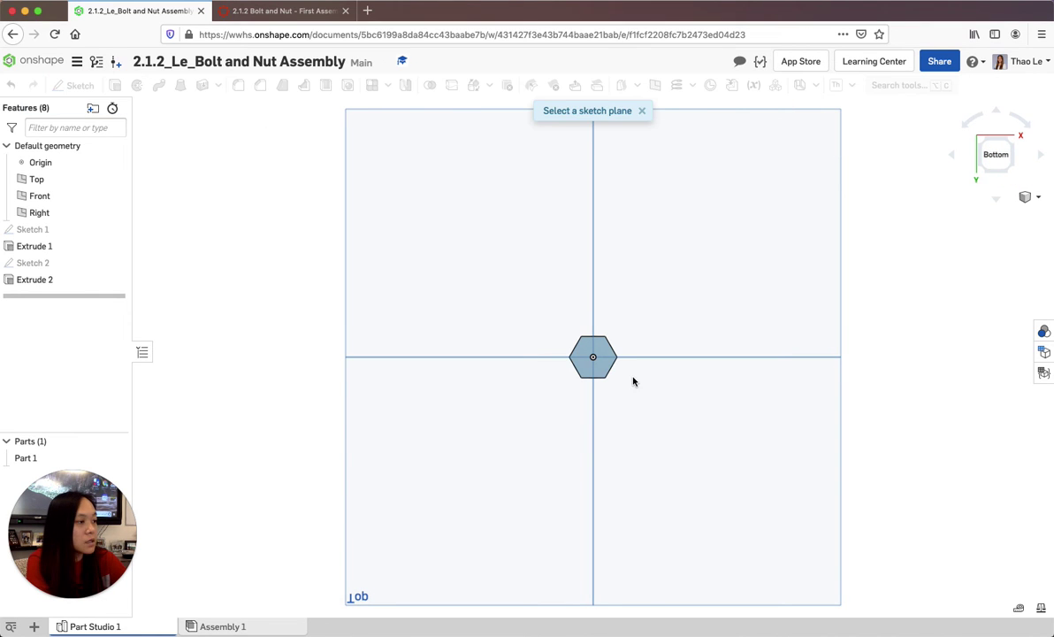
{"action": "left_click", "coordinate": [597, 364]}
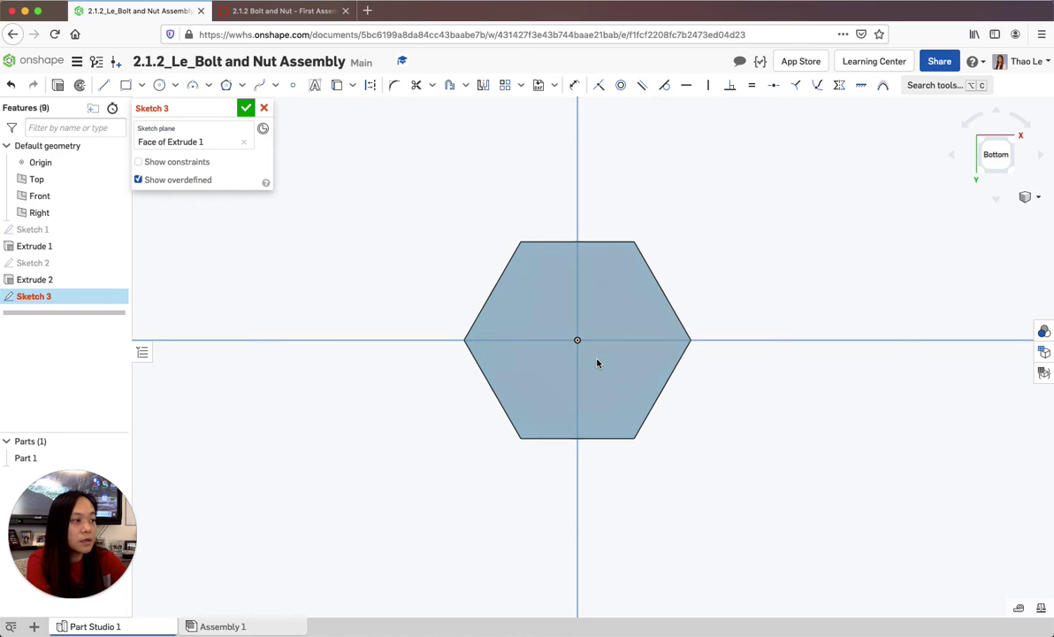
{"action": "left_click", "coordinate": [161, 87]}
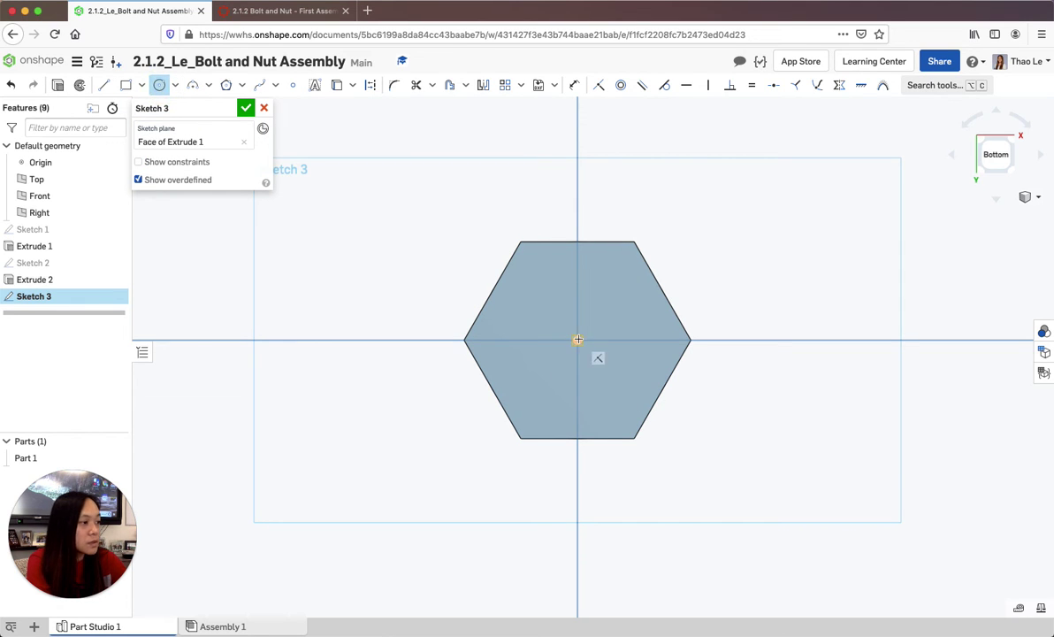
{"action": "left_click", "coordinate": [585, 248]}
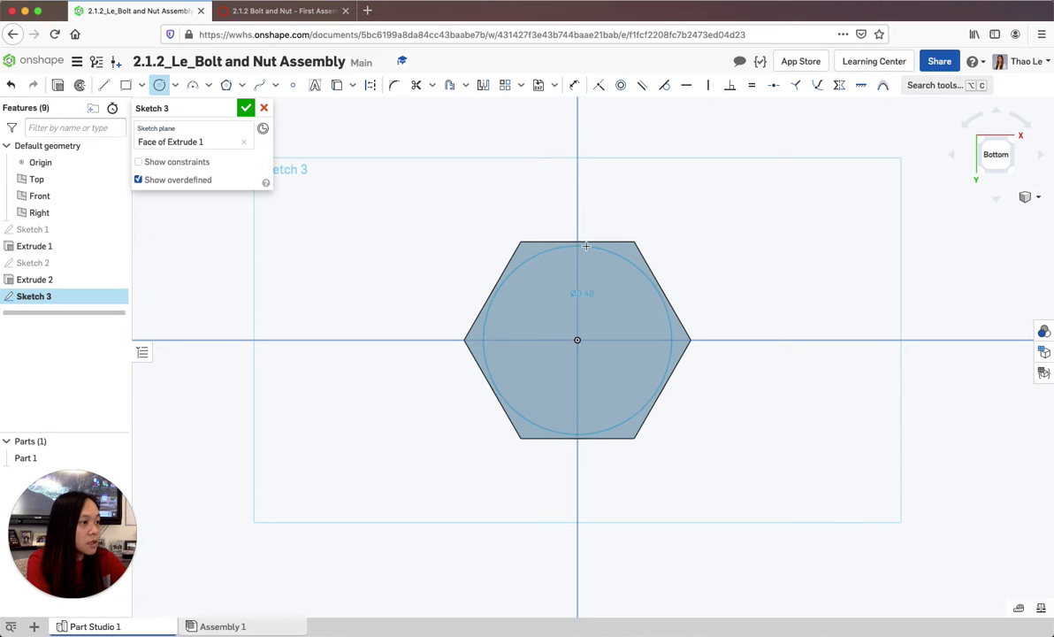
{"action": "left_click", "coordinate": [586, 246]}
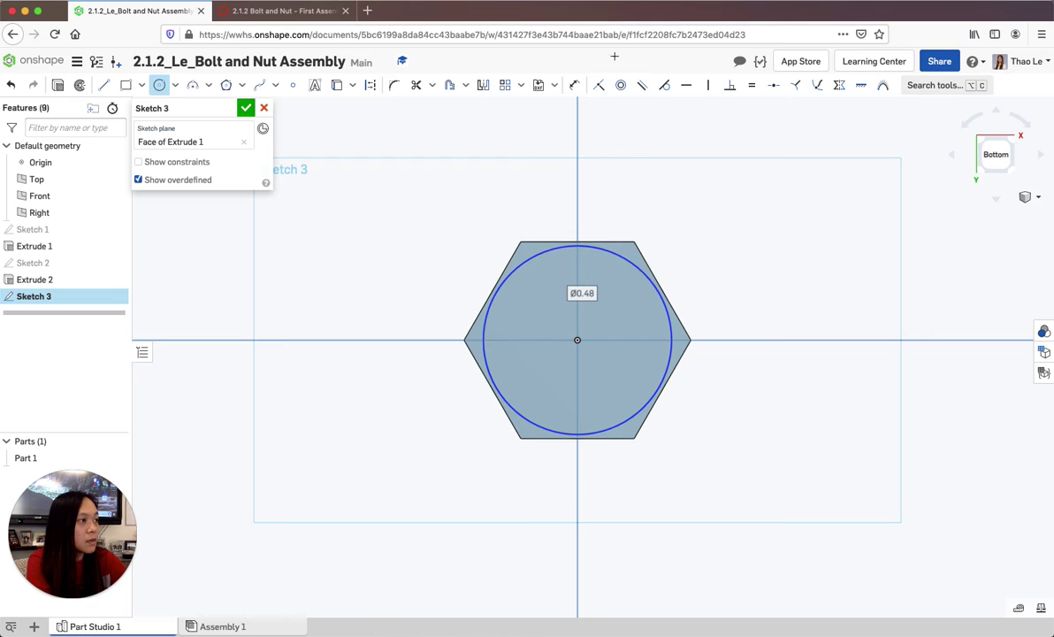
{"action": "left_click", "coordinate": [665, 86]}
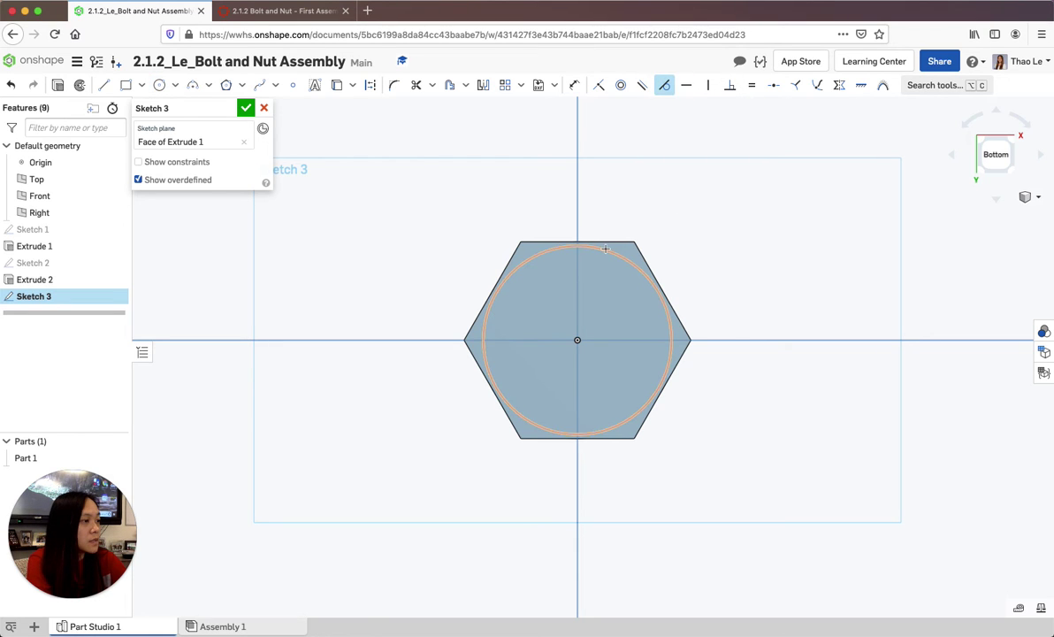
{"action": "left_click", "coordinate": [606, 249]}
{"action": "left_click", "coordinate": [619, 229]}
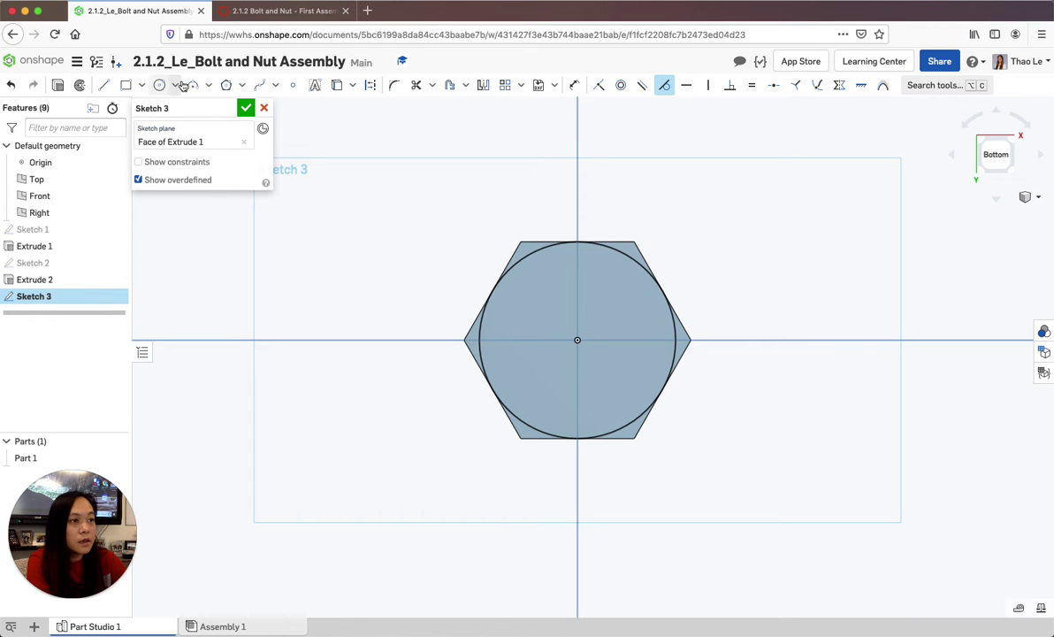
Add a larger Ø0.831 circle at the origin and close Sketch 3
{"action": "left_click", "coordinate": [176, 86]}
{"action": "left_click", "coordinate": [170, 108]}
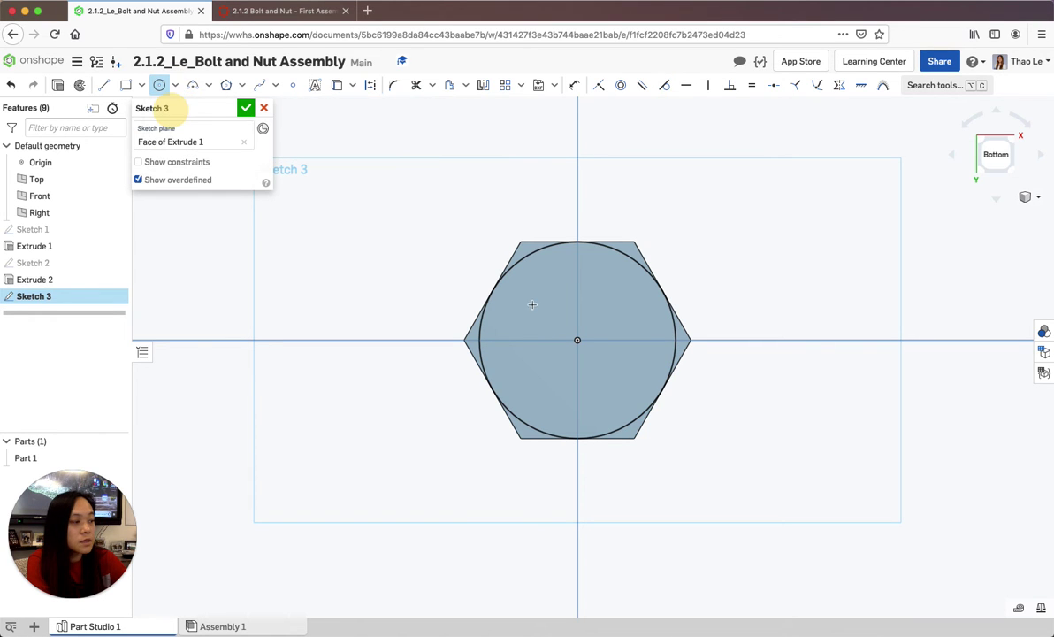
{"action": "left_click", "coordinate": [576, 339]}
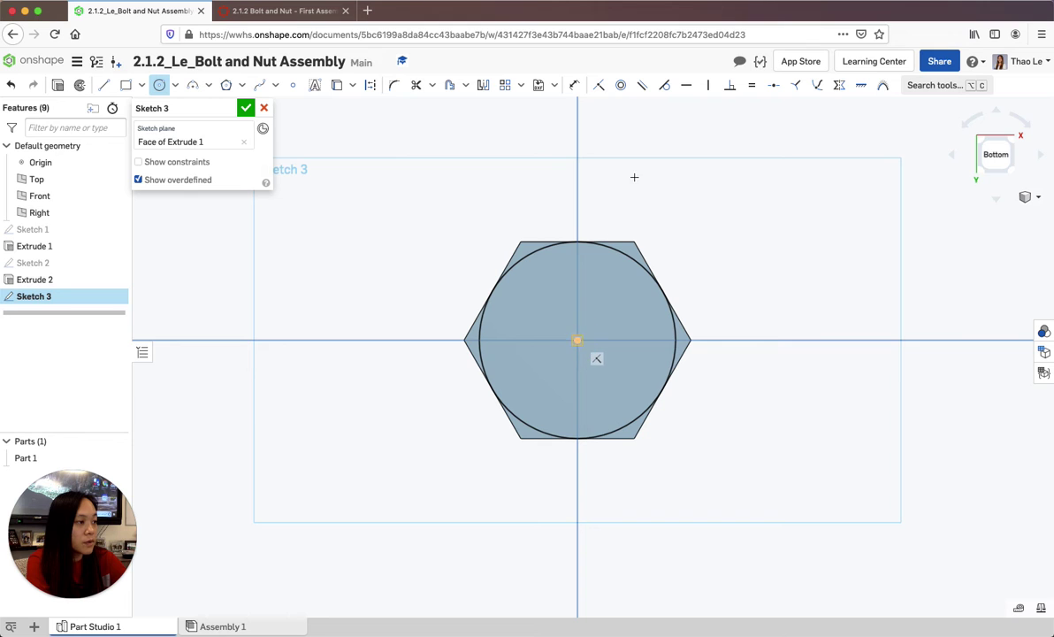
{"action": "left_click", "coordinate": [633, 184]}
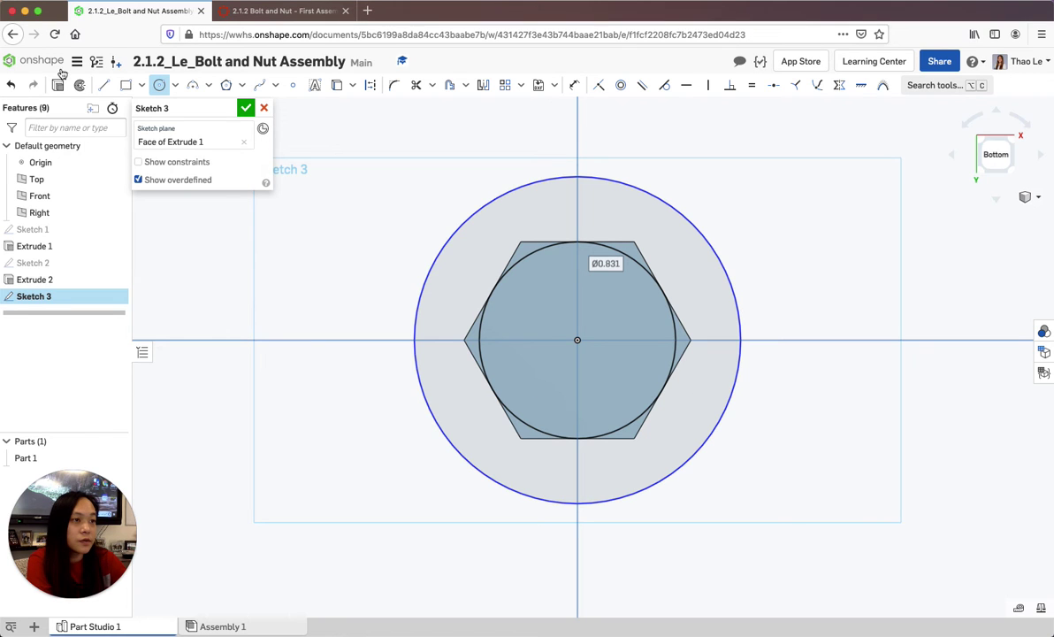
{"action": "left_click", "coordinate": [245, 107]}
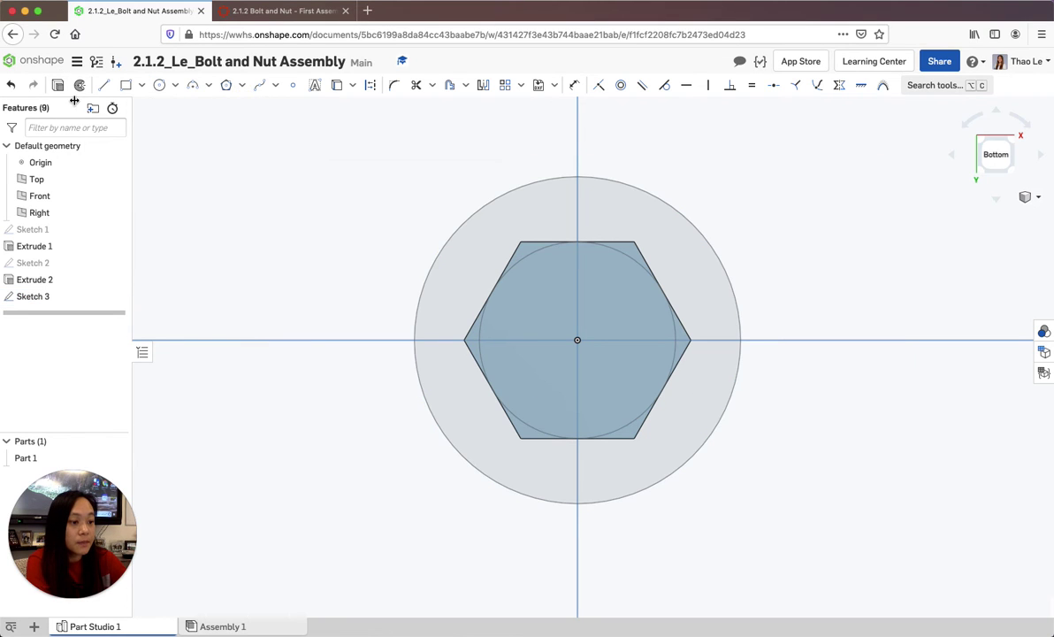
Start Extrude 3 and select the outer ring and hexagon corner regions of Sketch 3
{"action": "left_click", "coordinate": [115, 85]}
{"action": "left_click", "coordinate": [602, 242]}
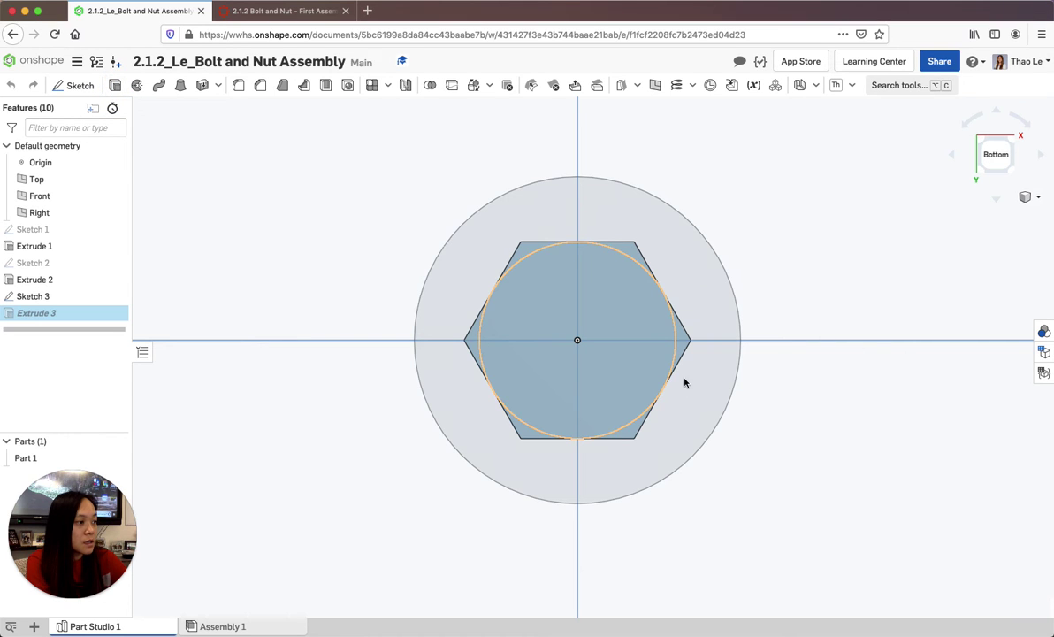
{"action": "left_click", "coordinate": [627, 255]}
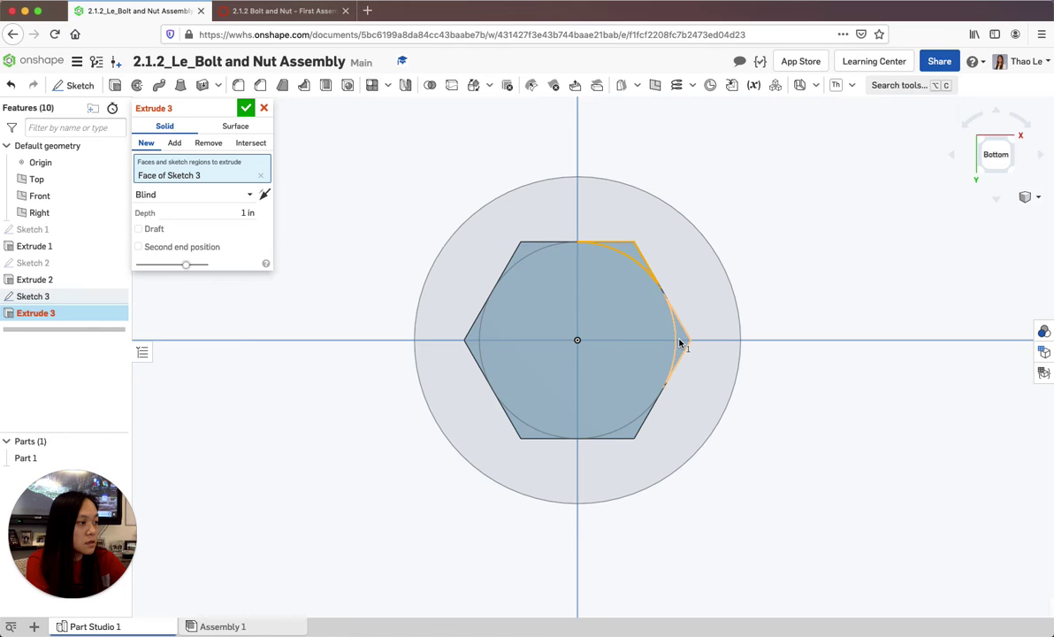
{"action": "left_click", "coordinate": [631, 432]}
{"action": "left_click", "coordinate": [530, 435]}
{"action": "left_click", "coordinate": [496, 399]}
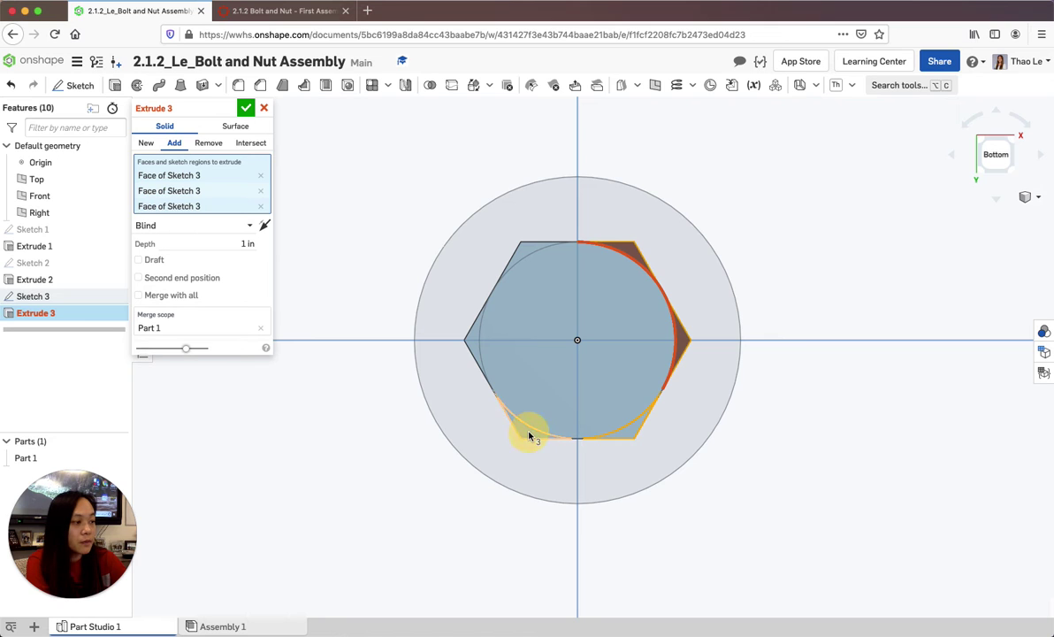
{"action": "left_click", "coordinate": [472, 345]}
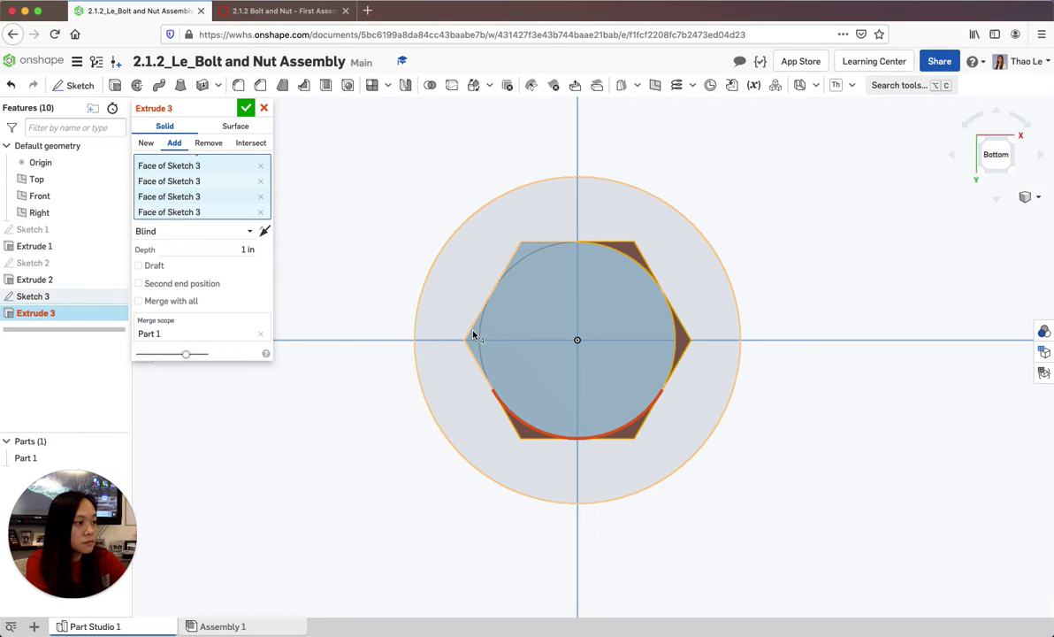
{"action": "left_click", "coordinate": [527, 254]}
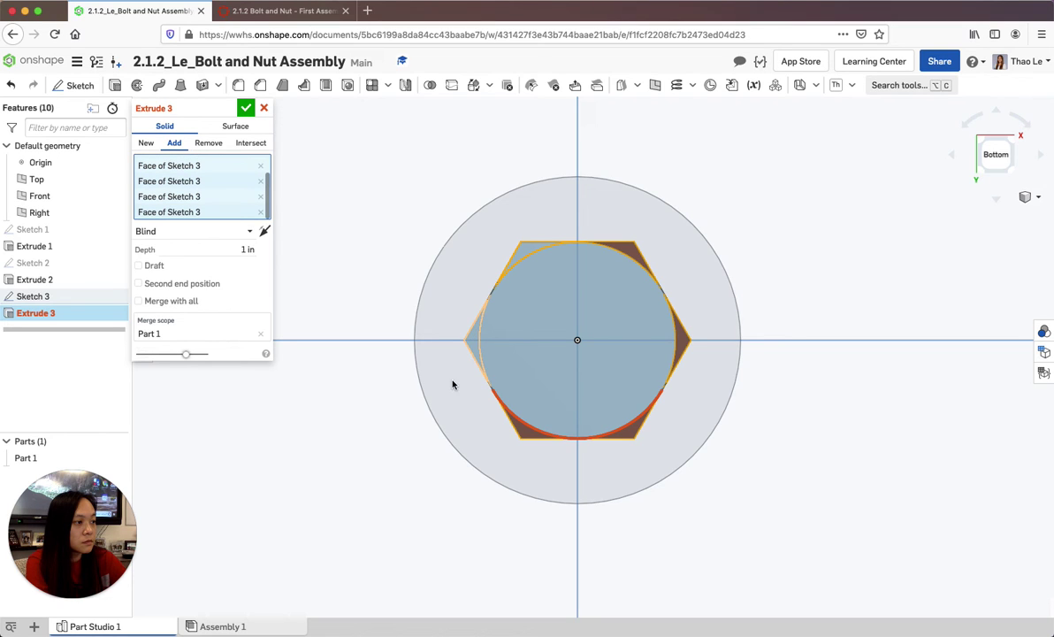
{"action": "left_click", "coordinate": [478, 340]}
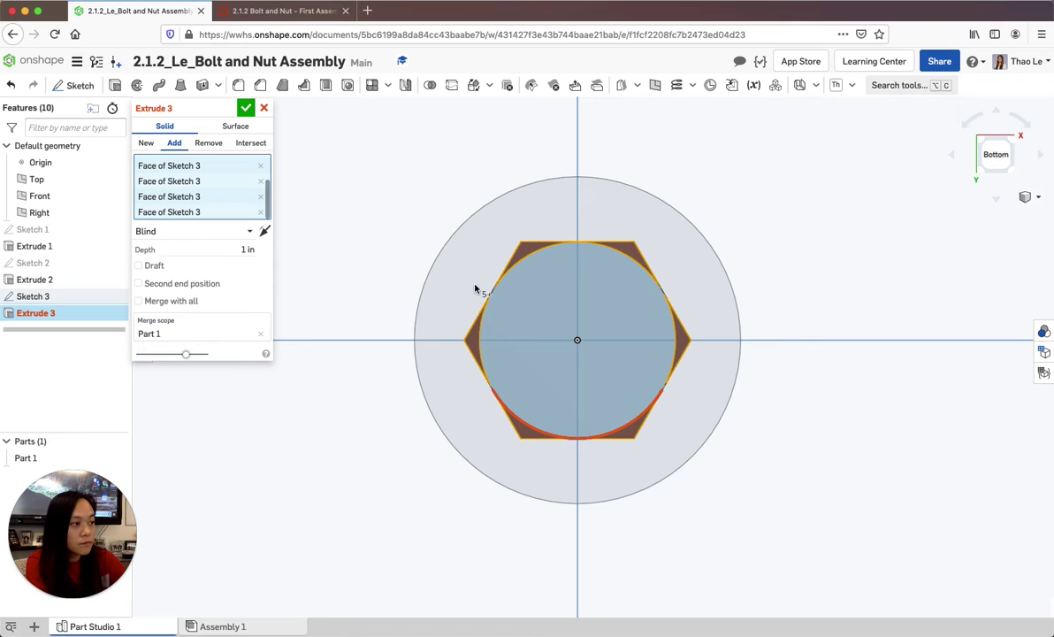
{"action": "left_click", "coordinate": [655, 236]}
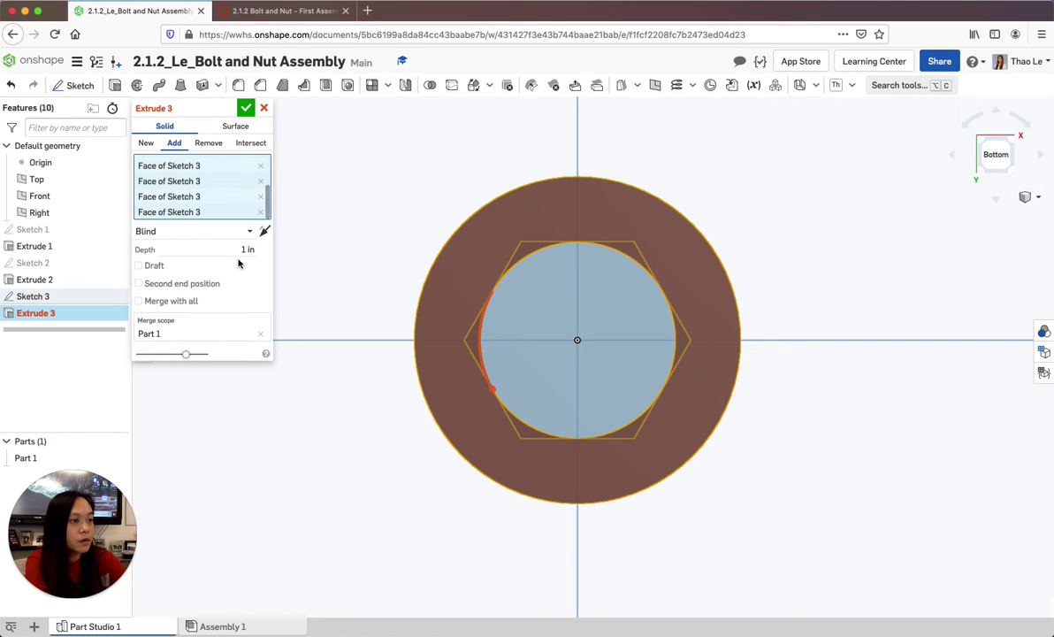
Give the Remove cut a 60° draft and accept it in isometric view
{"action": "left_click", "coordinate": [138, 265]}
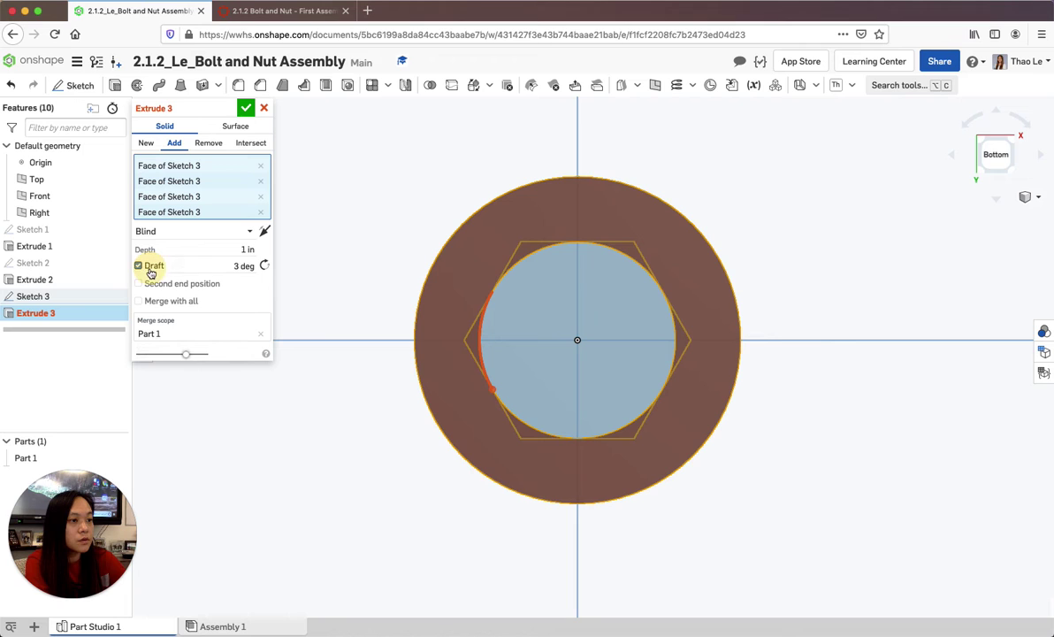
{"action": "left_click", "coordinate": [237, 265]}
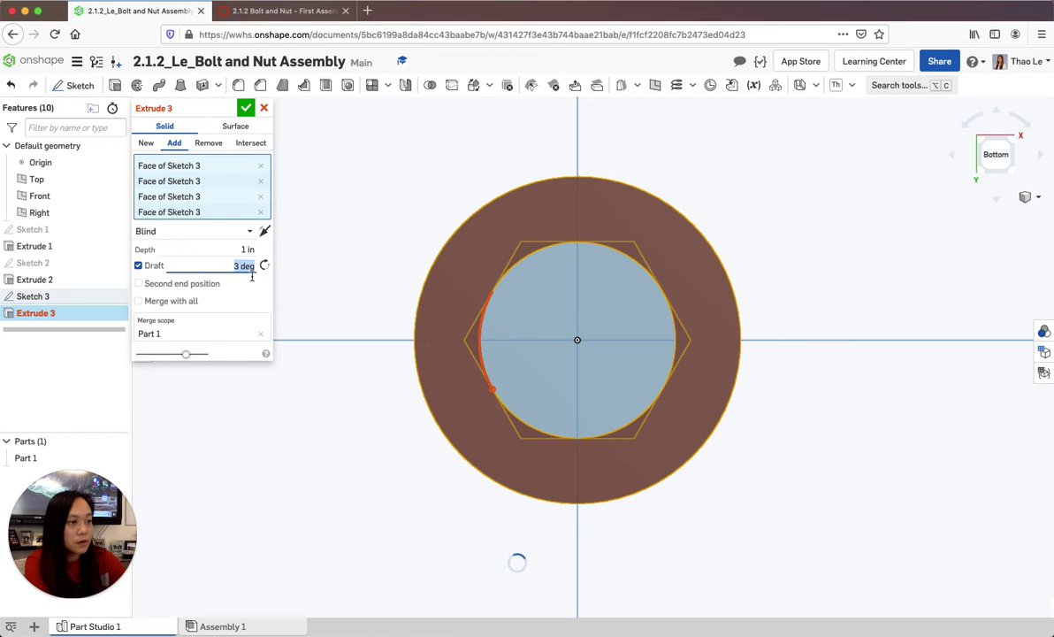
{"action": "key", "text": "BackSpace"}
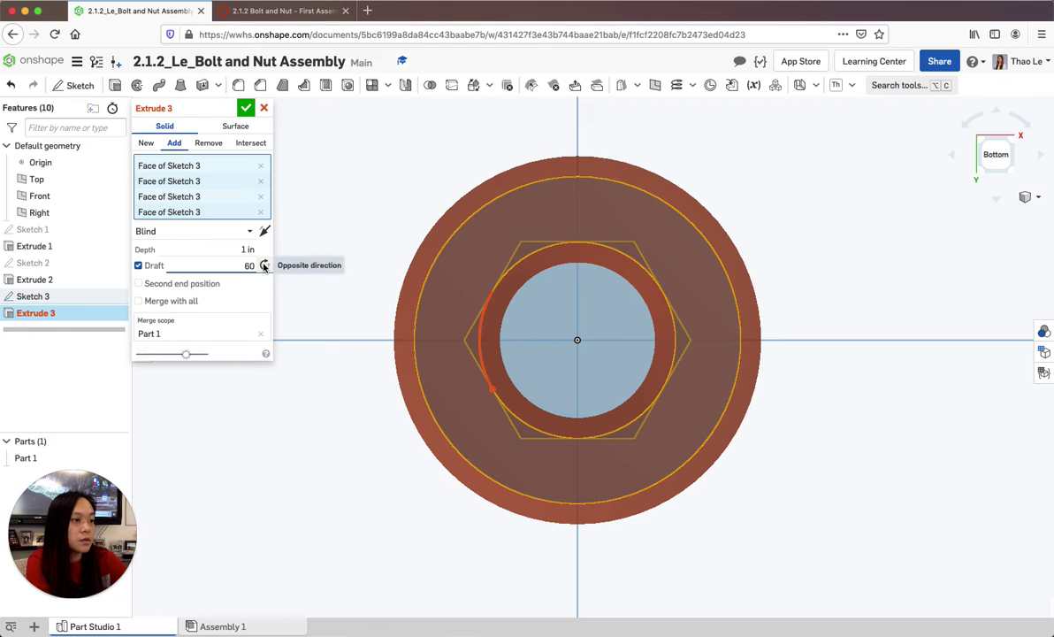
{"action": "left_click", "coordinate": [264, 266]}
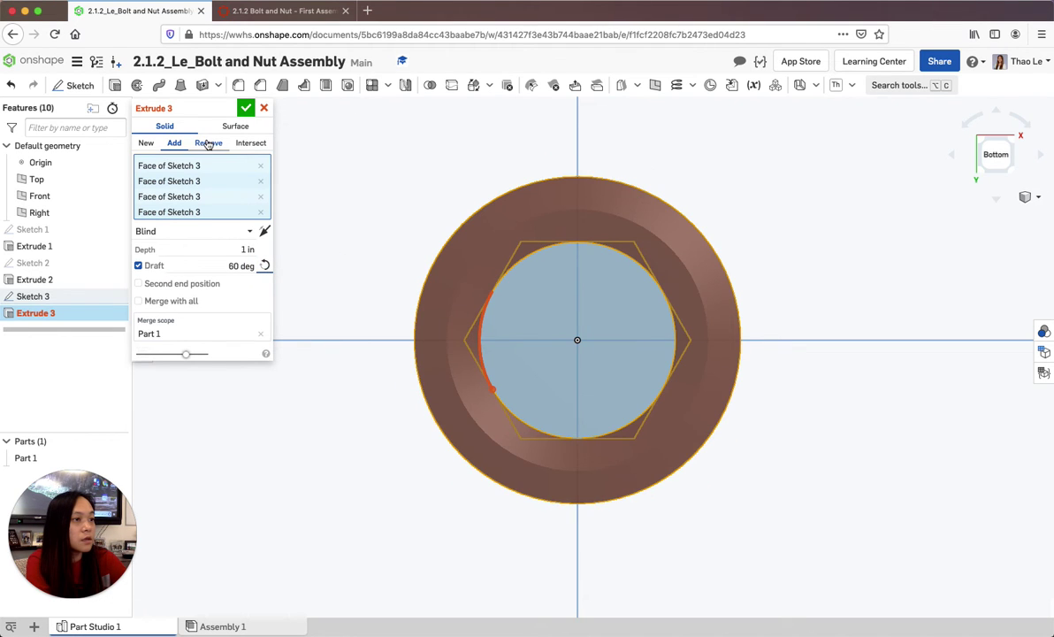
{"action": "left_click", "coordinate": [1037, 200]}
{"action": "left_click", "coordinate": [906, 206]}
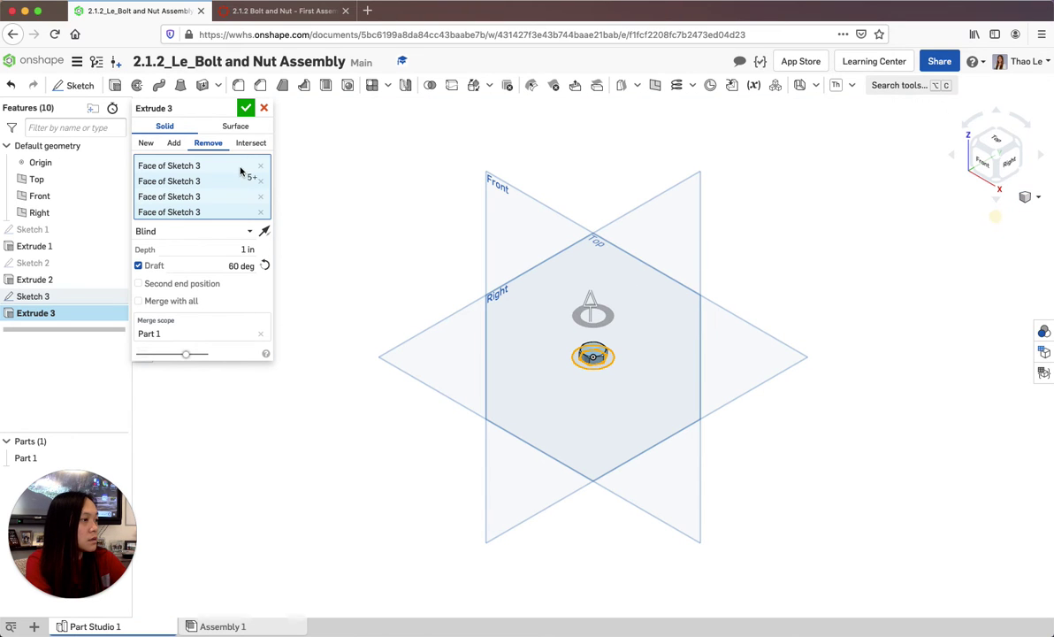
{"action": "left_click", "coordinate": [245, 108]}
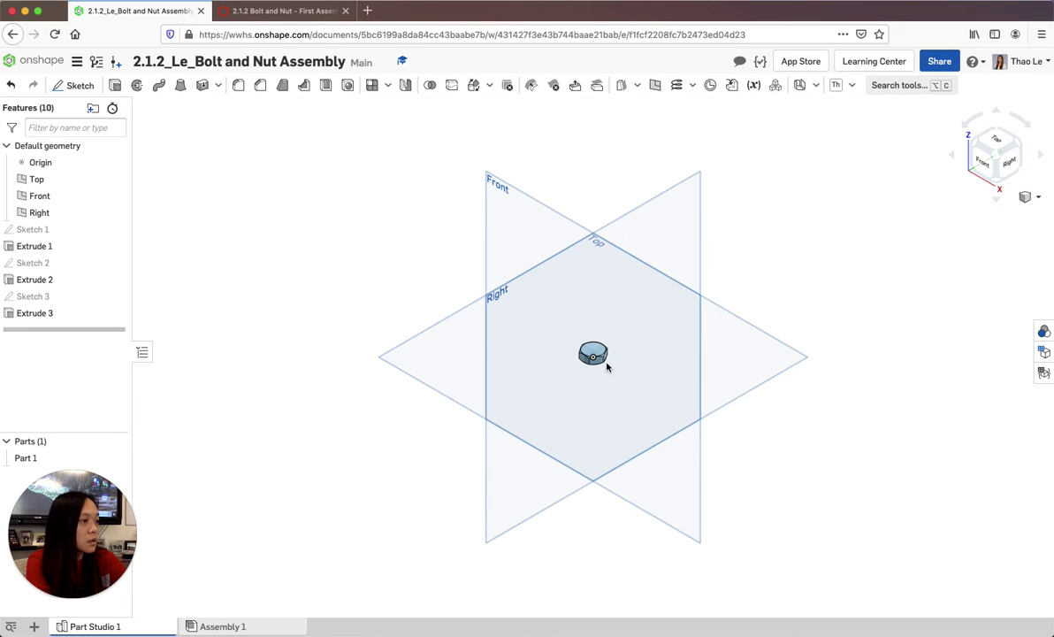
Zoom and orbit around the trimmed nut, return to isometric, and start Sketch 4
{"action": "scroll", "coordinate": [649, 377], "scroll_direction": "down", "scroll_amount": 3}
{"action": "scroll", "coordinate": [648, 378], "scroll_direction": "down", "scroll_amount": 3}
{"action": "scroll", "coordinate": [648, 378], "scroll_direction": "up", "scroll_amount": 10}
{"action": "right_click_drag", "start_coordinate": [575, 298], "coordinate": [565, 340]}
{"action": "left_click", "coordinate": [1029, 198]}
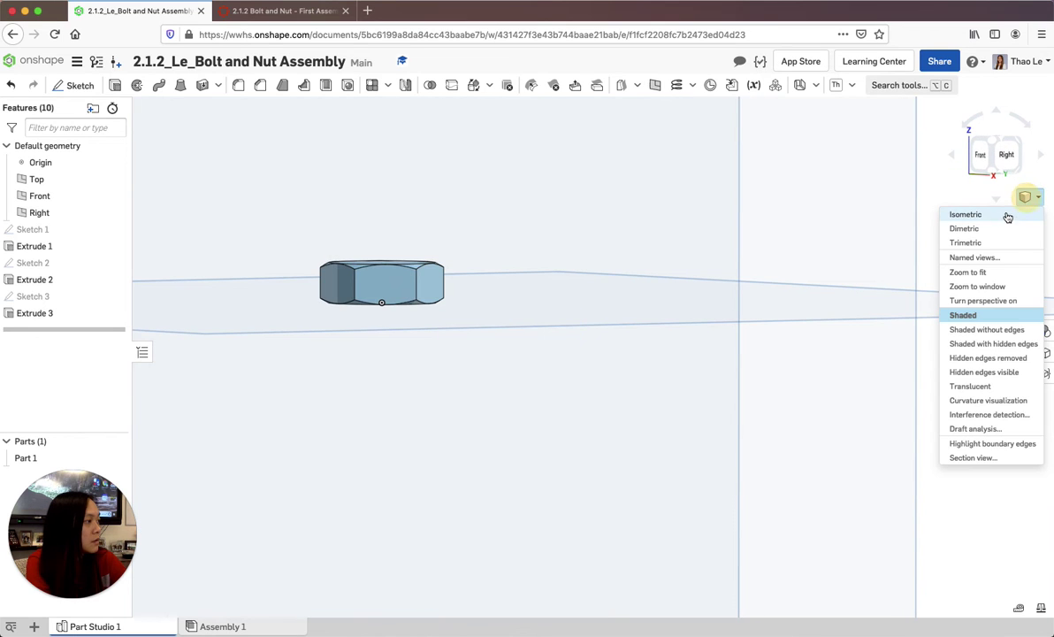
{"action": "left_click", "coordinate": [894, 213]}
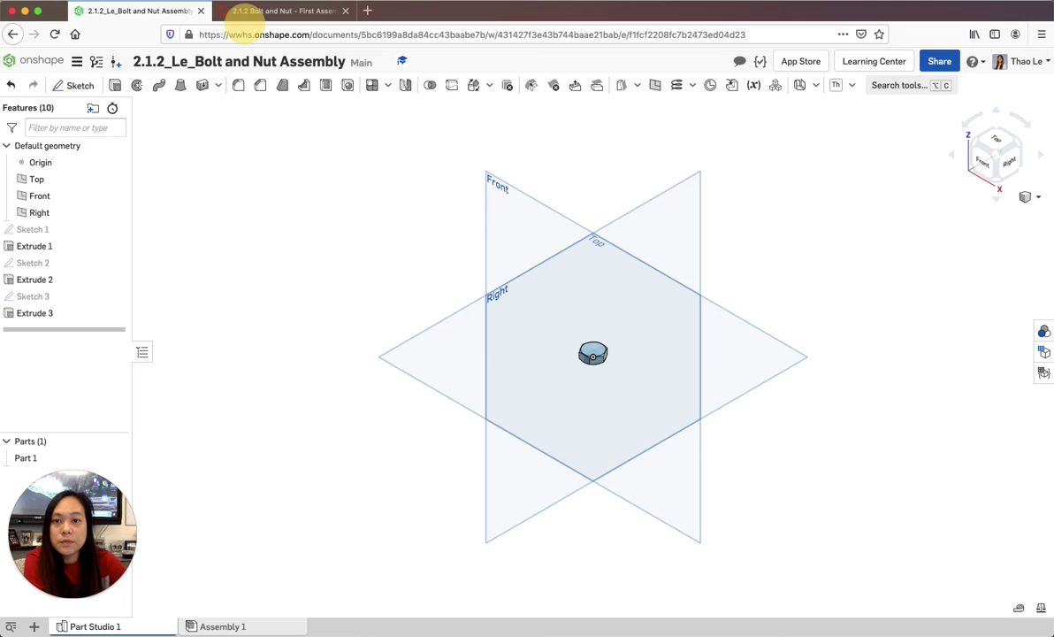
{"action": "left_click", "coordinate": [70, 89]}
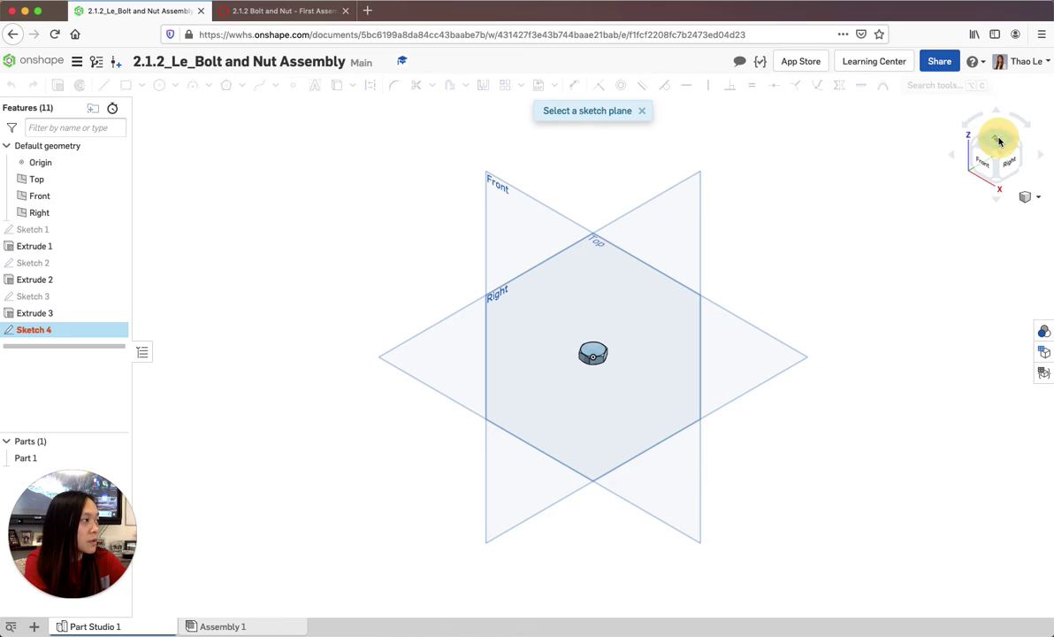
Draw a centre-point circle at the origin on the hexagon head's top face
{"action": "left_click", "coordinate": [996, 139]}
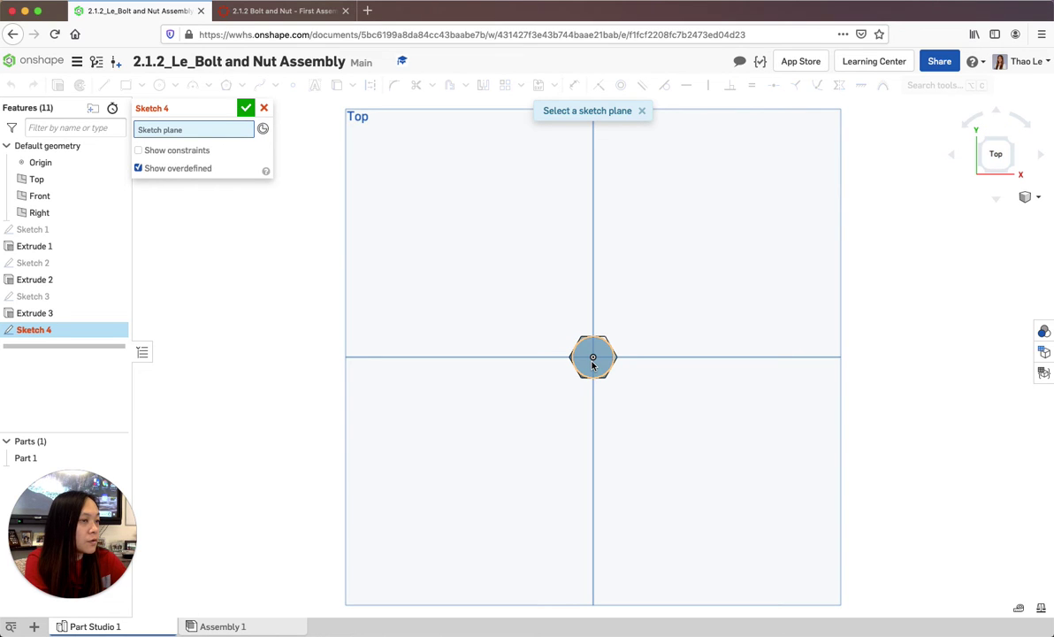
{"action": "left_click", "coordinate": [593, 364]}
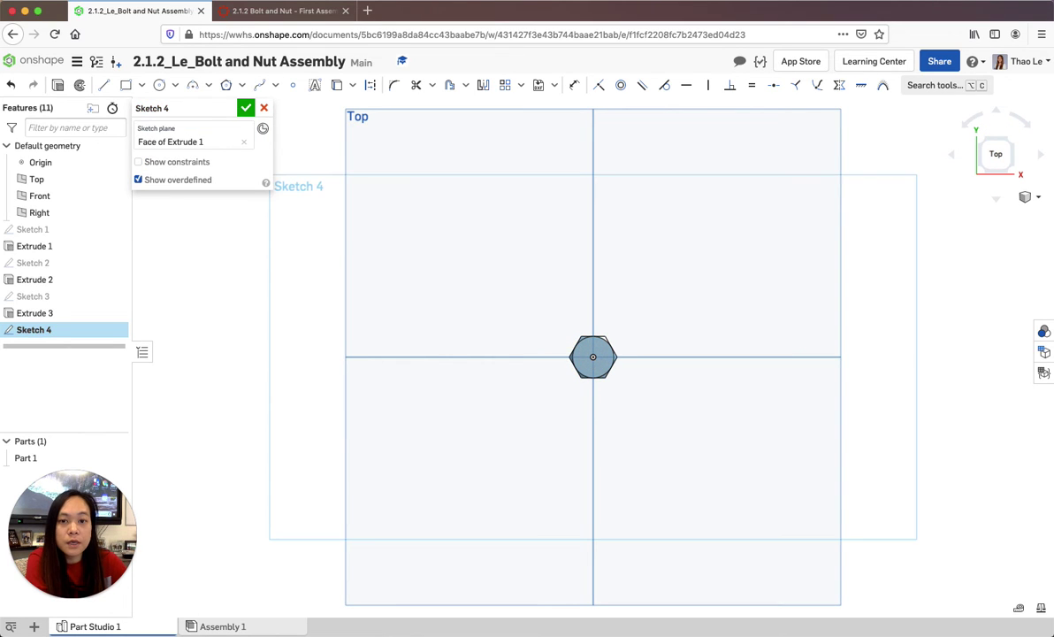
{"action": "left_click", "coordinate": [159, 85]}
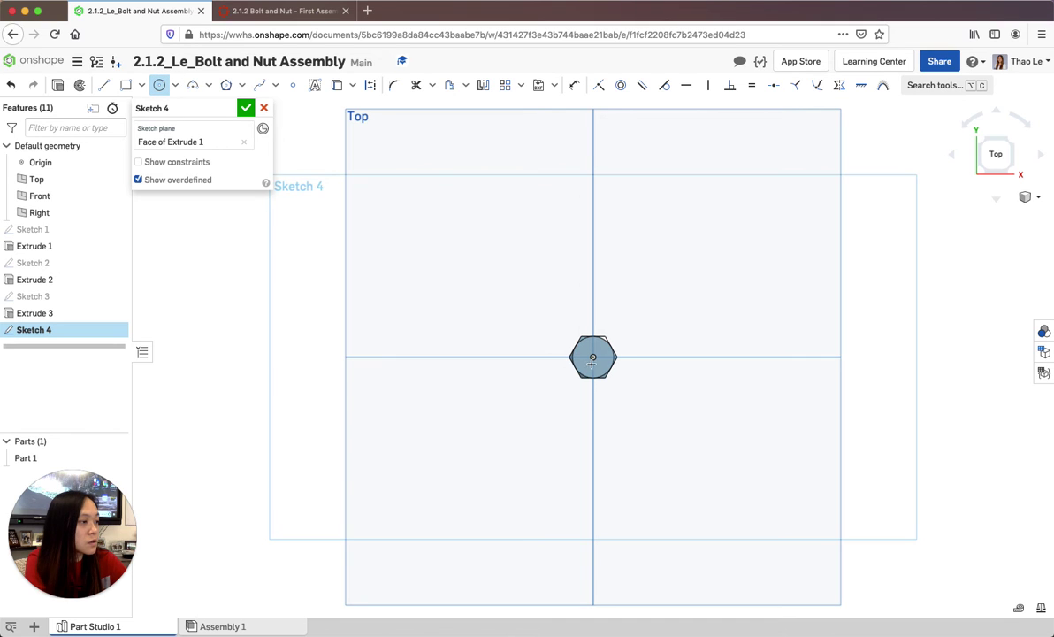
{"action": "scroll", "coordinate": [595, 356], "scroll_direction": "up", "scroll_amount": 5}
{"action": "scroll", "coordinate": [592, 350], "scroll_direction": "up", "scroll_amount": 3}
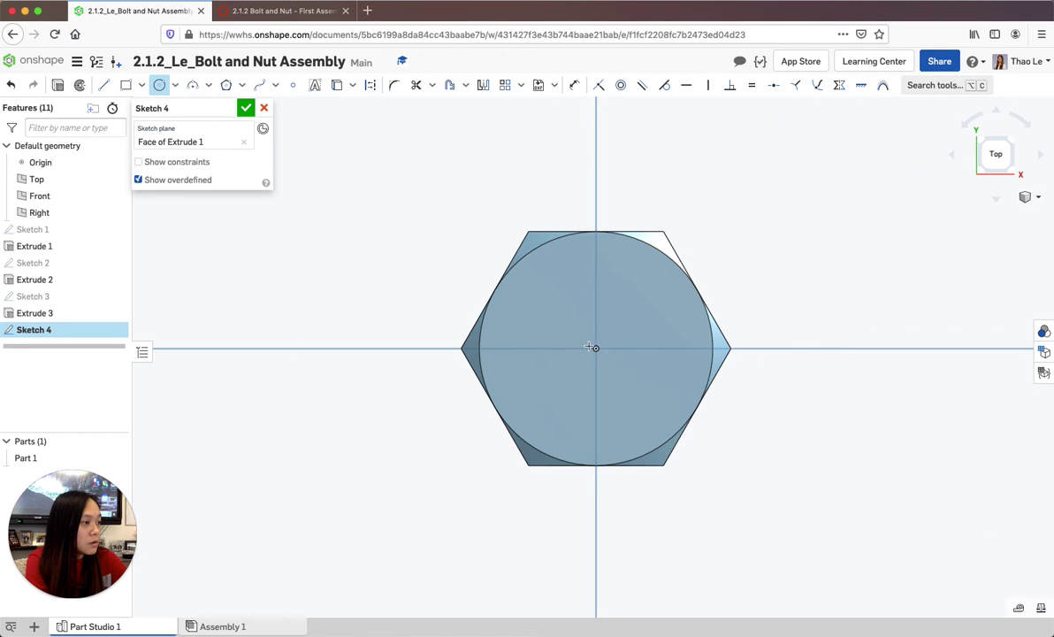
{"action": "left_click", "coordinate": [596, 347]}
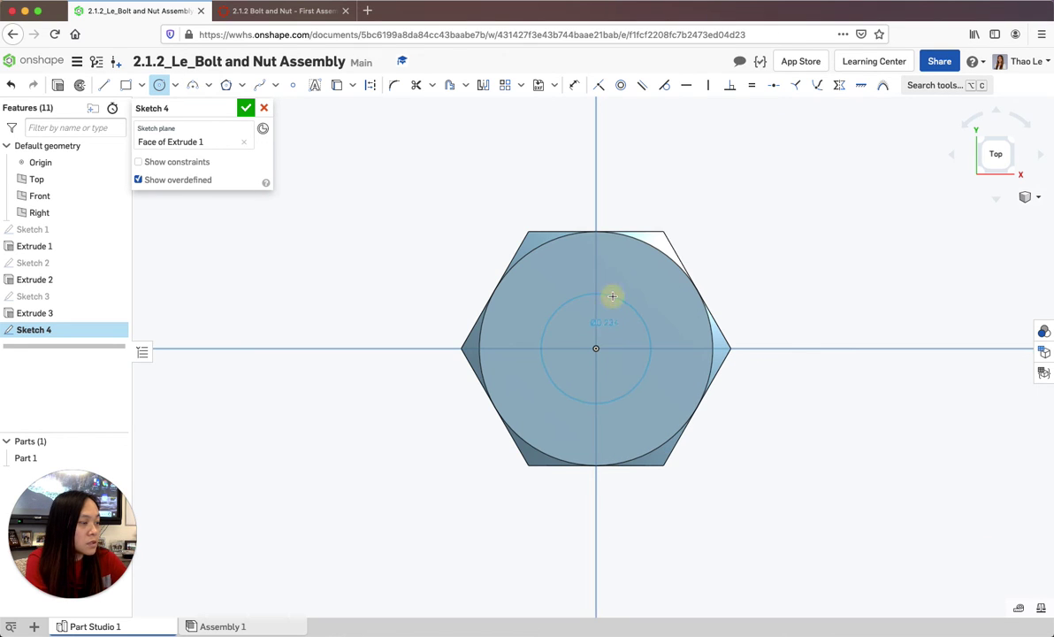
{"action": "left_click", "coordinate": [612, 295]}
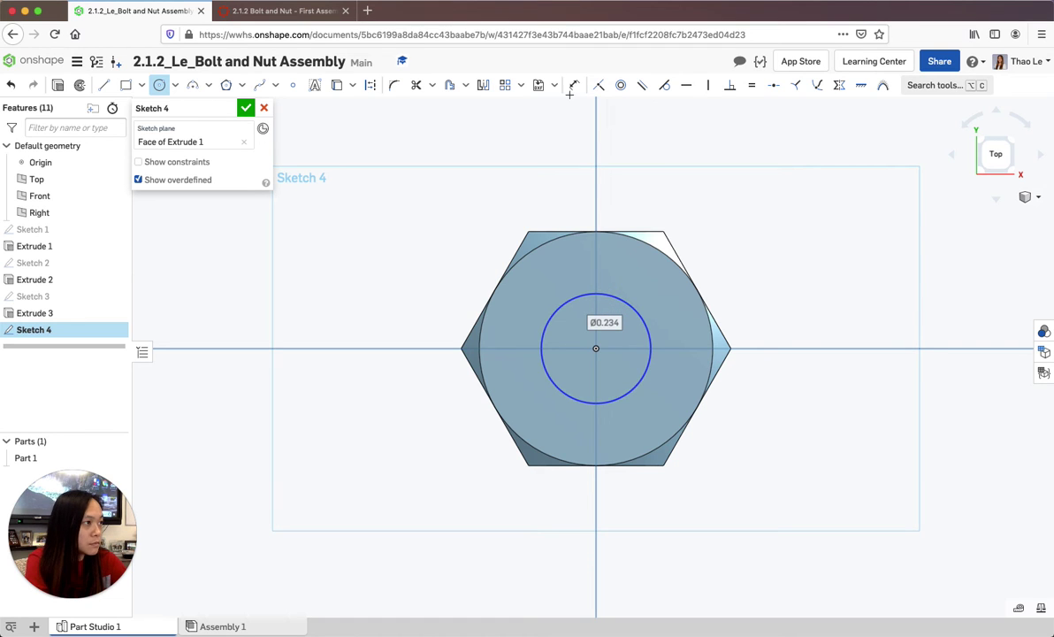
Dimension the circle to Ø0.25 in and close Sketch 4
{"action": "left_click", "coordinate": [574, 85]}
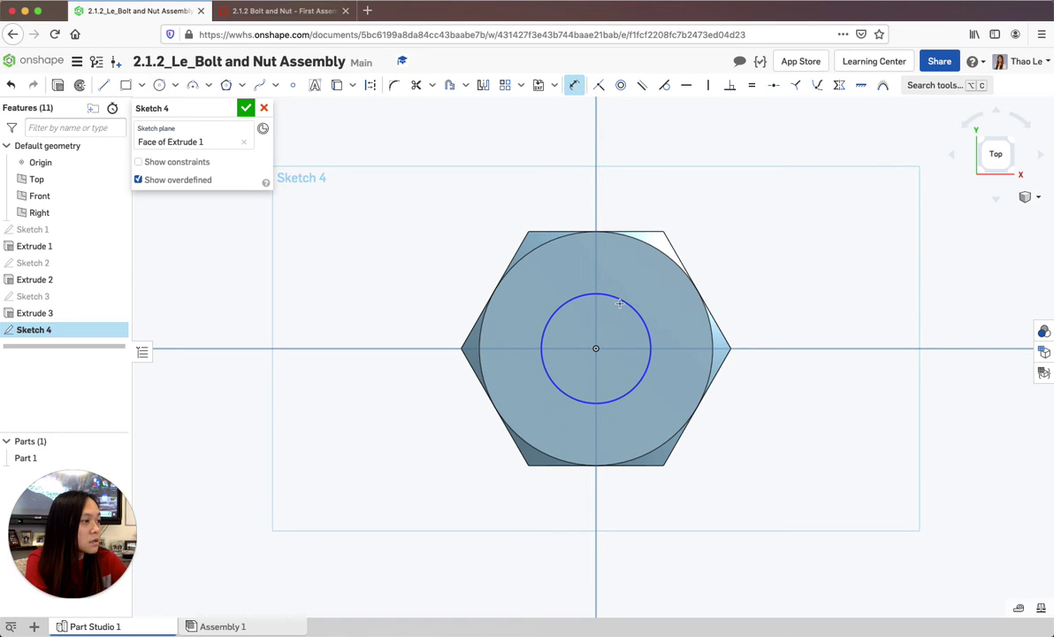
{"action": "left_click", "coordinate": [619, 301]}
{"action": "left_click", "coordinate": [746, 256]}
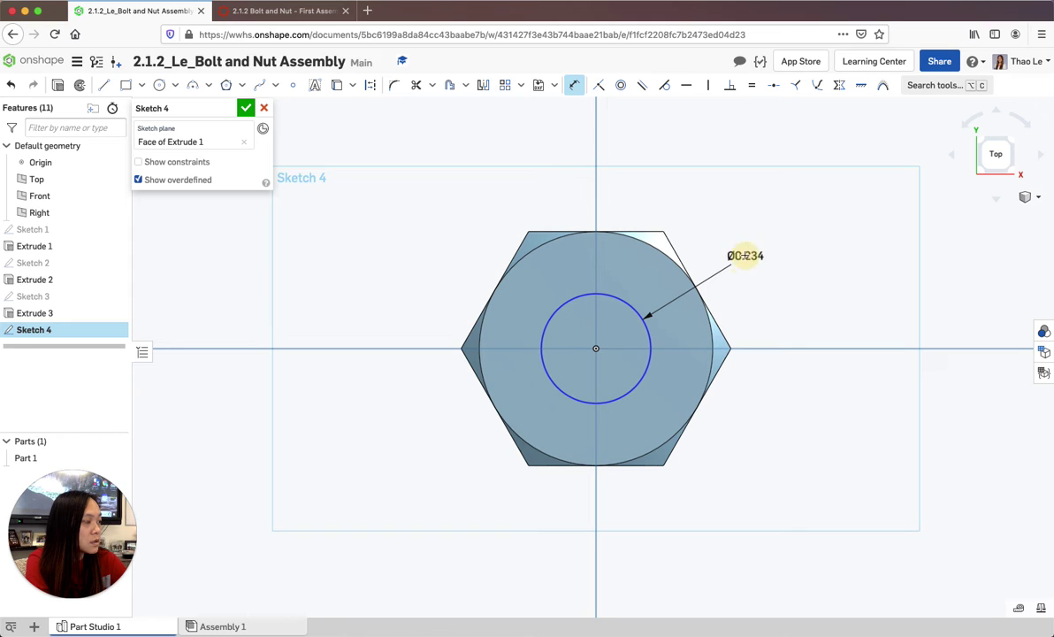
{"action": "type", "text": ".25"}
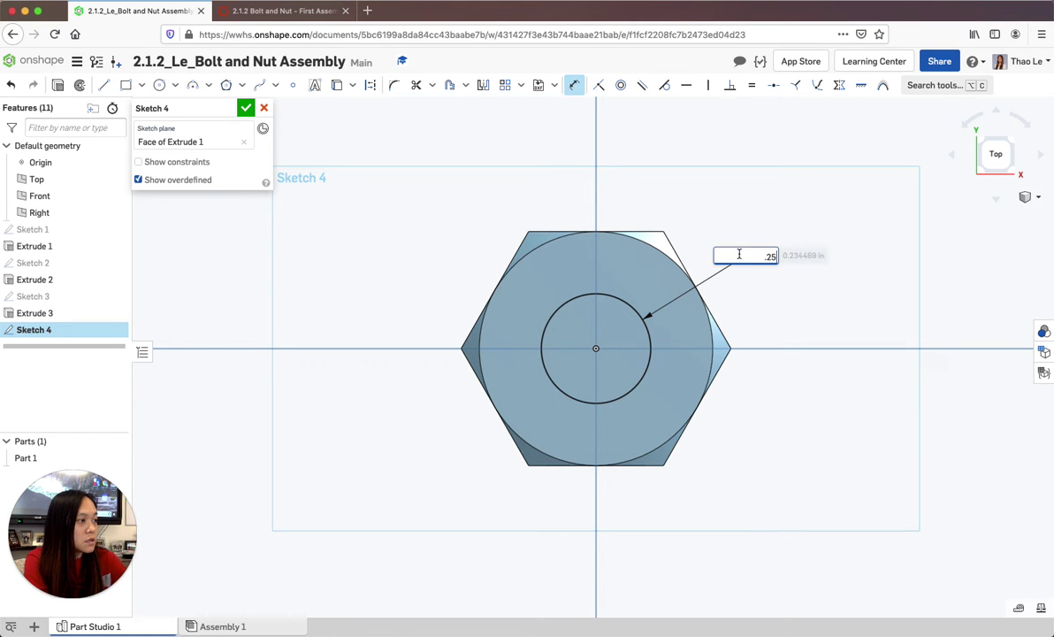
{"action": "left_click", "coordinate": [247, 108]}
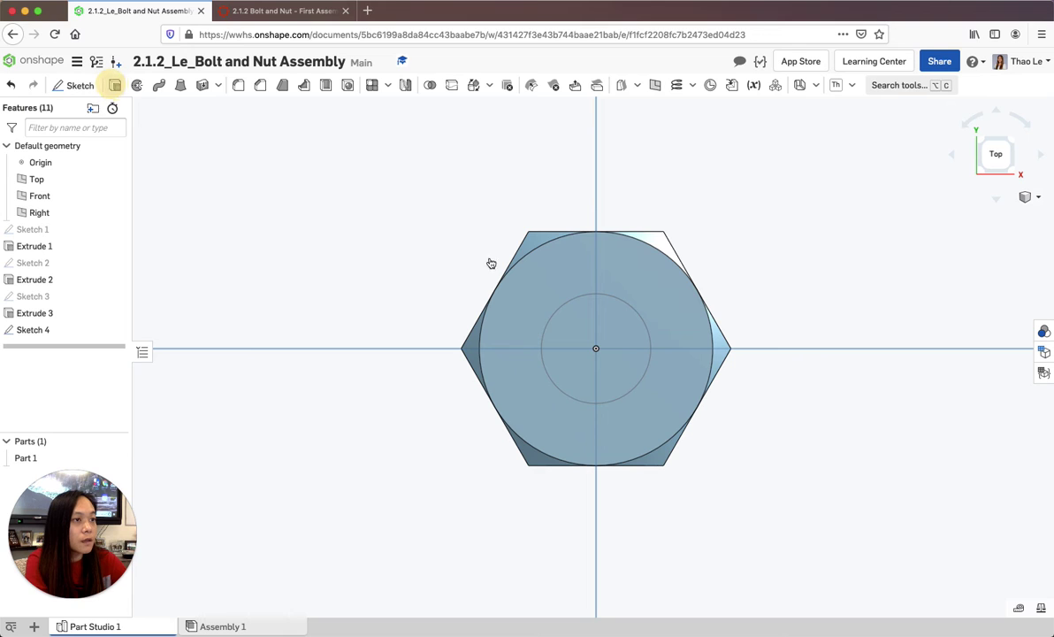
Extrude the Sketch 4 circle 1 in with Add to form the bolt shaft
{"action": "key", "text": "shift+e"}
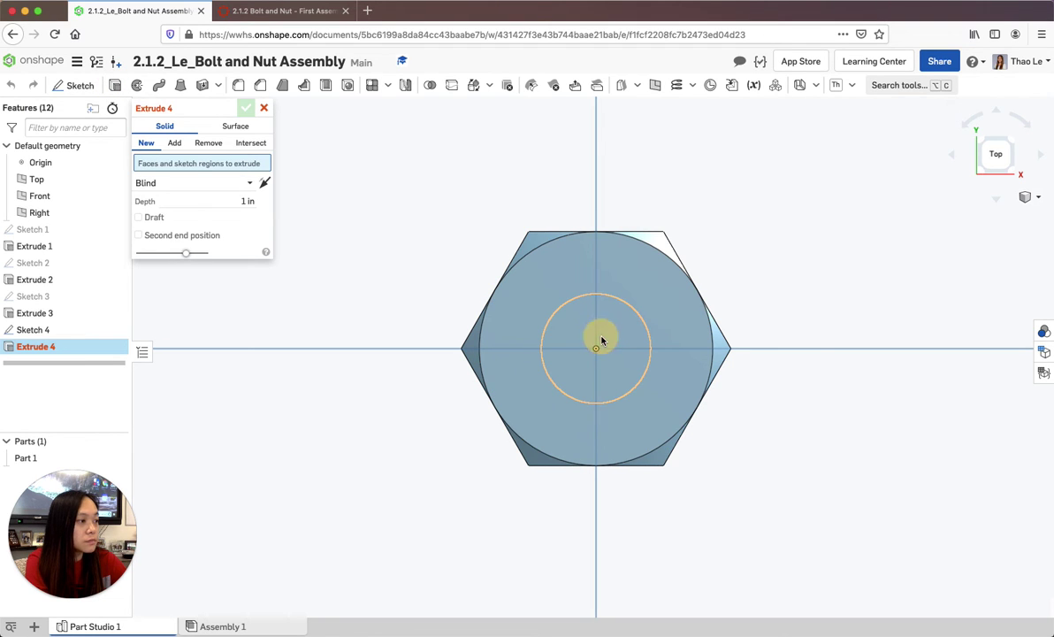
{"action": "left_click", "coordinate": [601, 341]}
{"action": "left_click", "coordinate": [174, 142]}
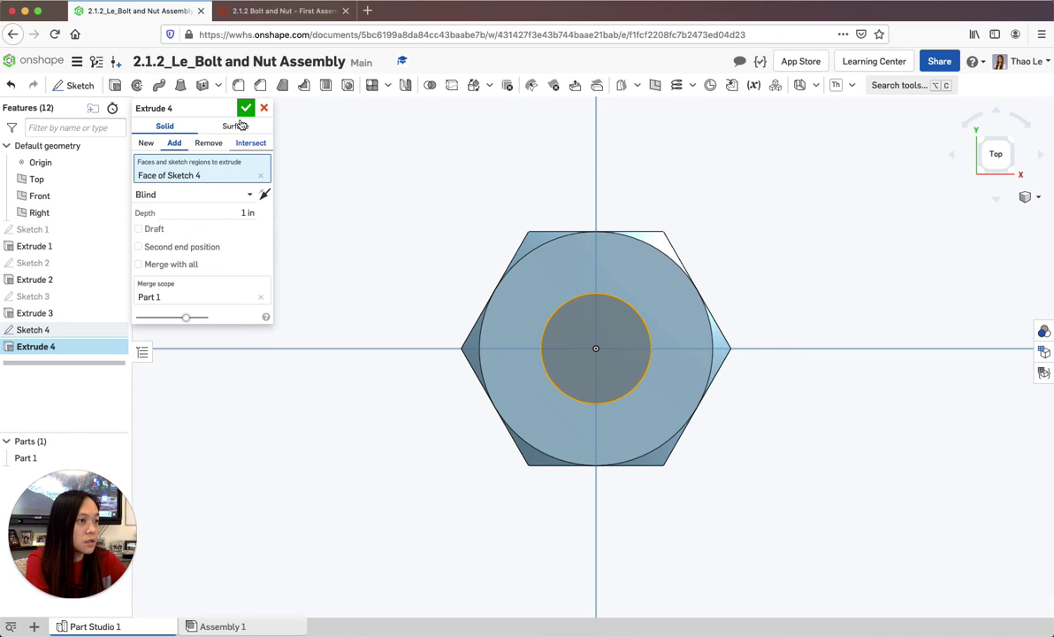
{"action": "left_click", "coordinate": [244, 108]}
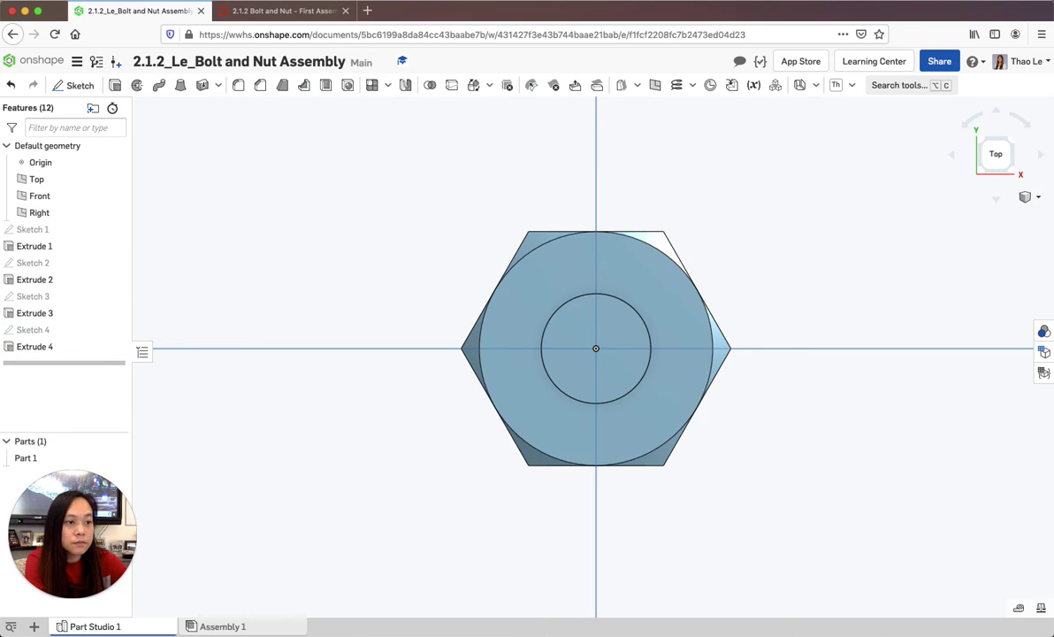
{"action": "key", "text": "shift+7"}
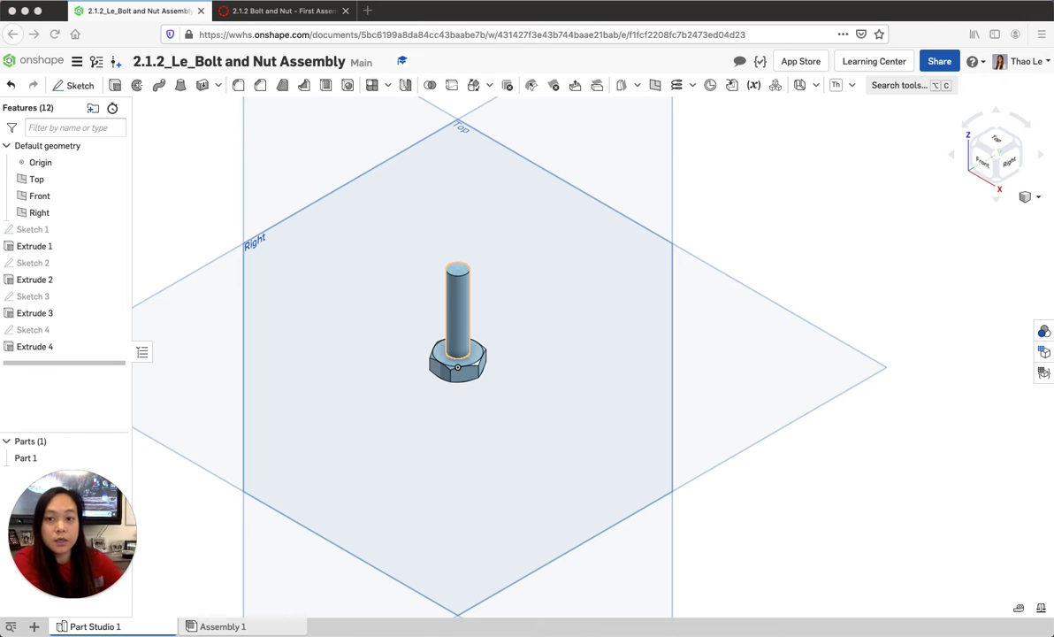
{"action": "left_click", "coordinate": [131, 205]}
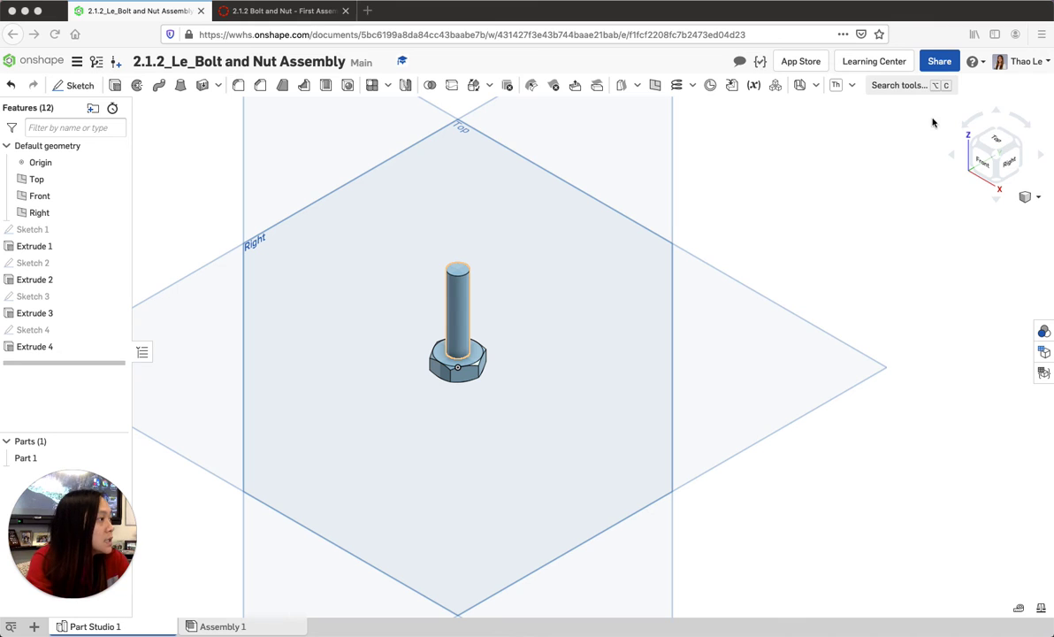
{"action": "left_click", "coordinate": [853, 85]}
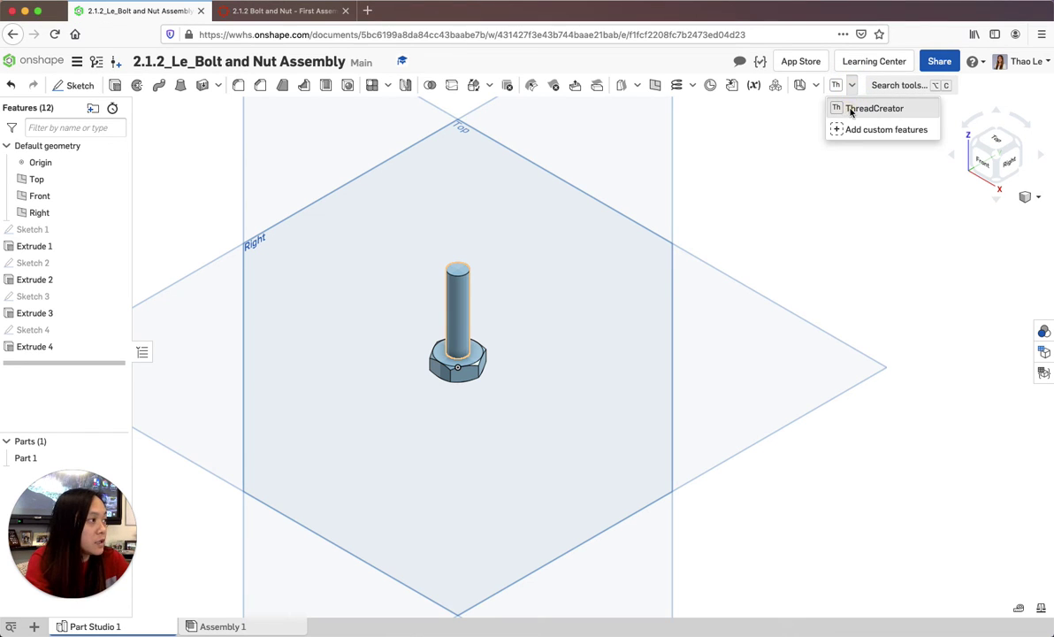
Start a ThreadCreator thread on the bolt shaft with the ANSI Standard profile
{"action": "left_click", "coordinate": [871, 108]}
{"action": "left_click", "coordinate": [482, 524]}
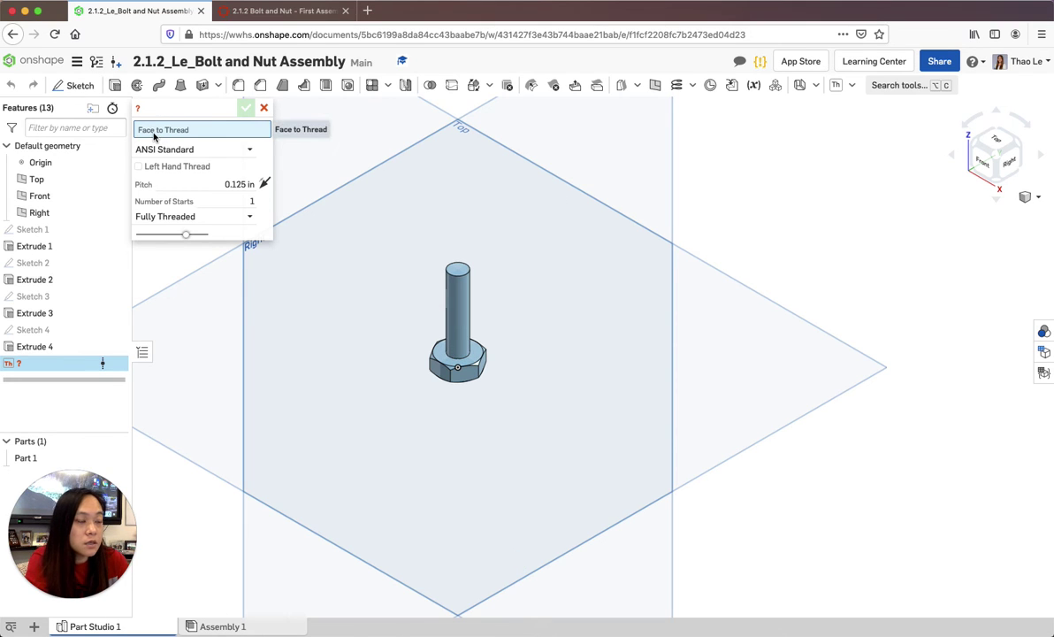
{"action": "left_click", "coordinate": [460, 323]}
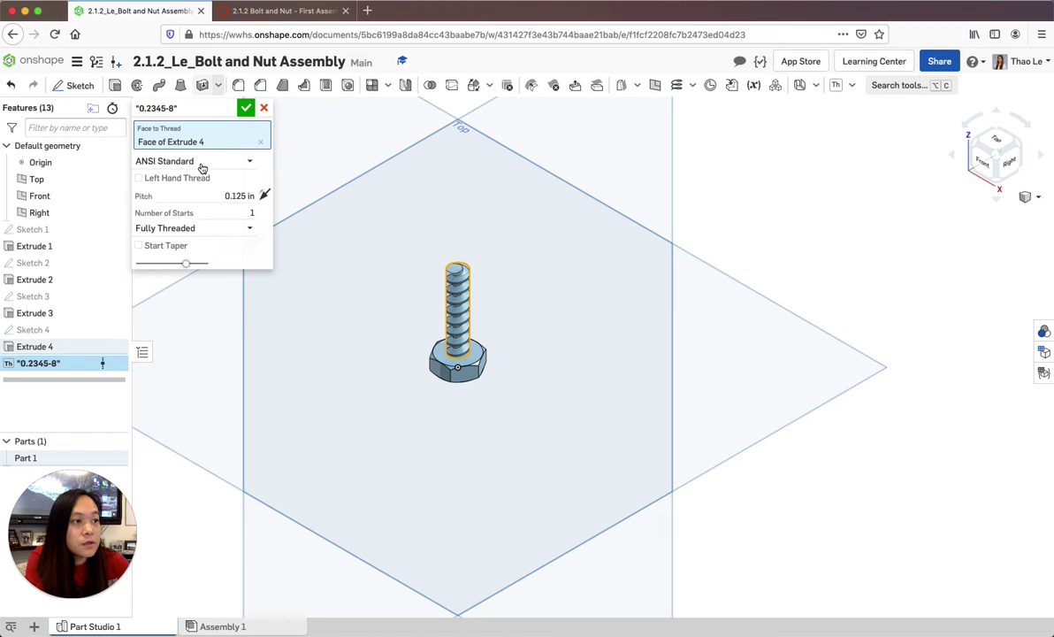
{"action": "left_click", "coordinate": [201, 165]}
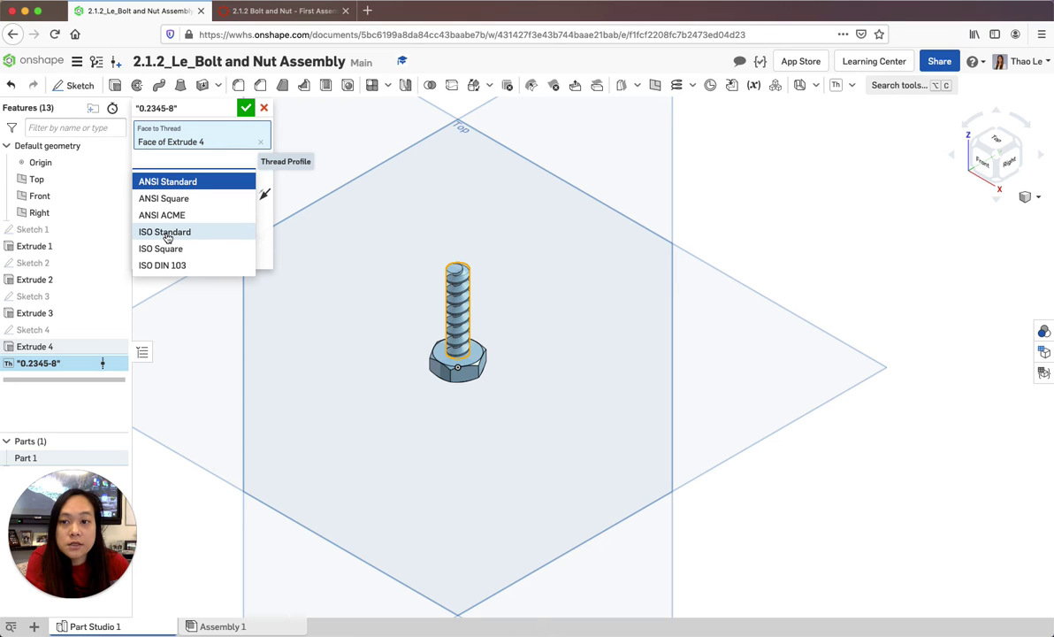
{"action": "left_click", "coordinate": [181, 181]}
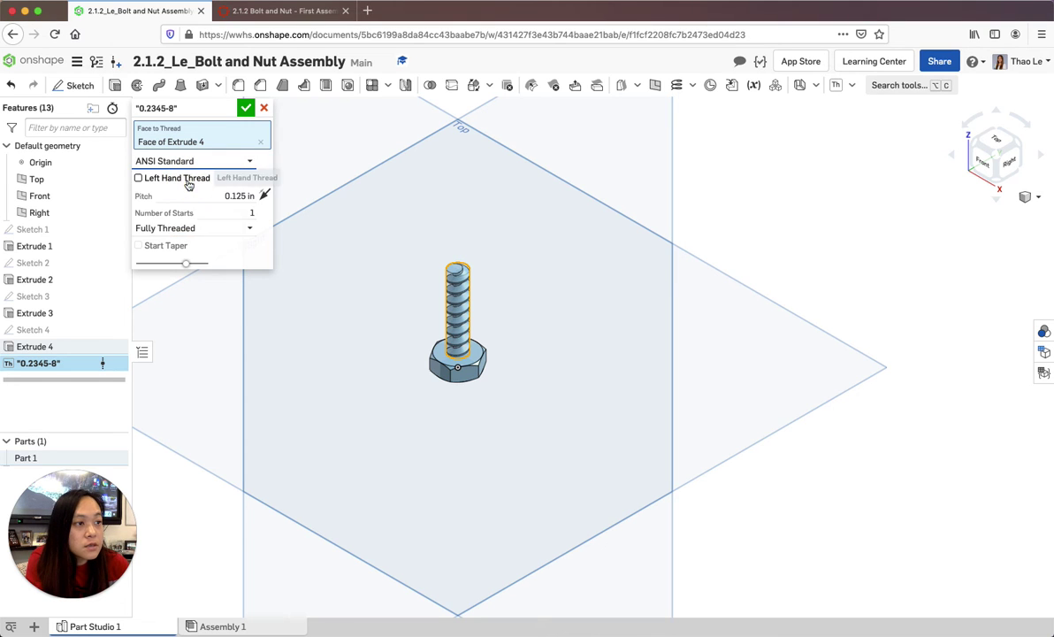
Set the thread pitch to 1/28 and accept the 0.2345-28 thread
{"action": "left_click", "coordinate": [238, 195]}
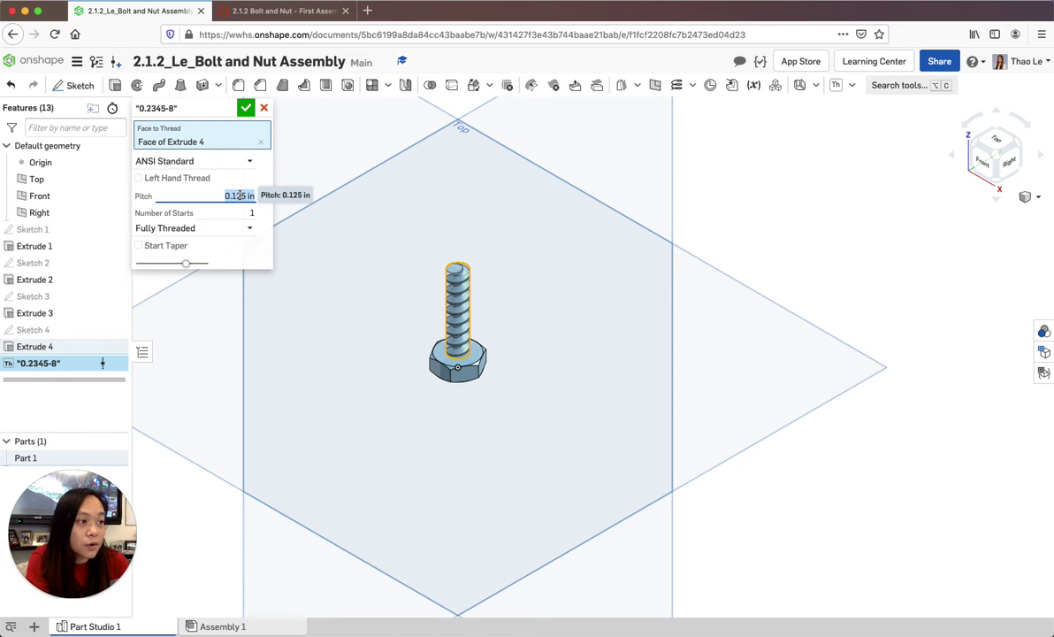
{"action": "type", "text": "1/"}
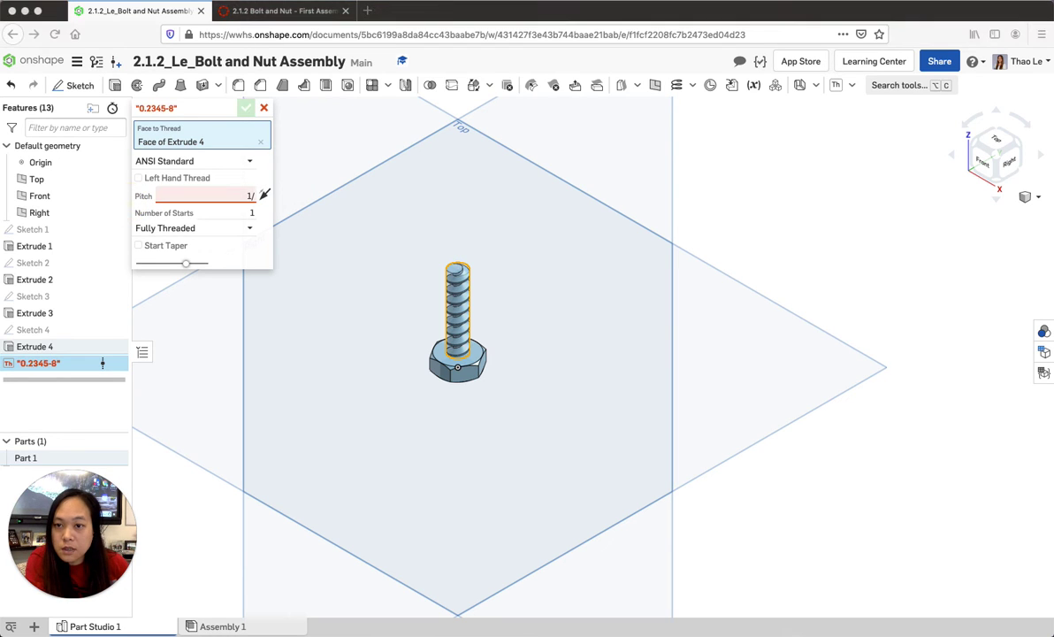
{"action": "double_click", "coordinate": [252, 197]}
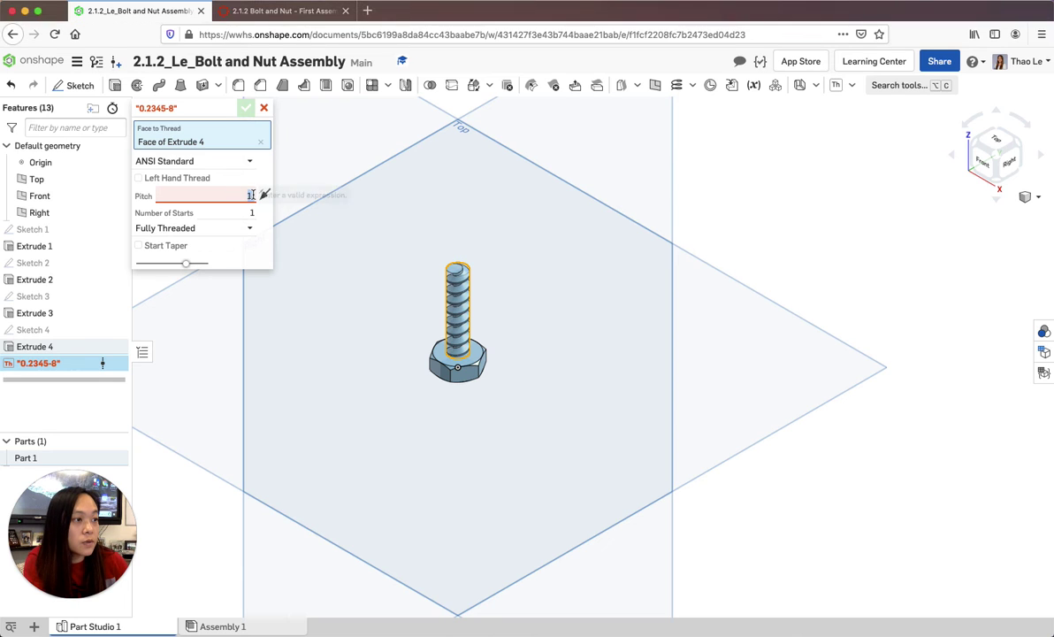
{"action": "type", "text": "1/28"}
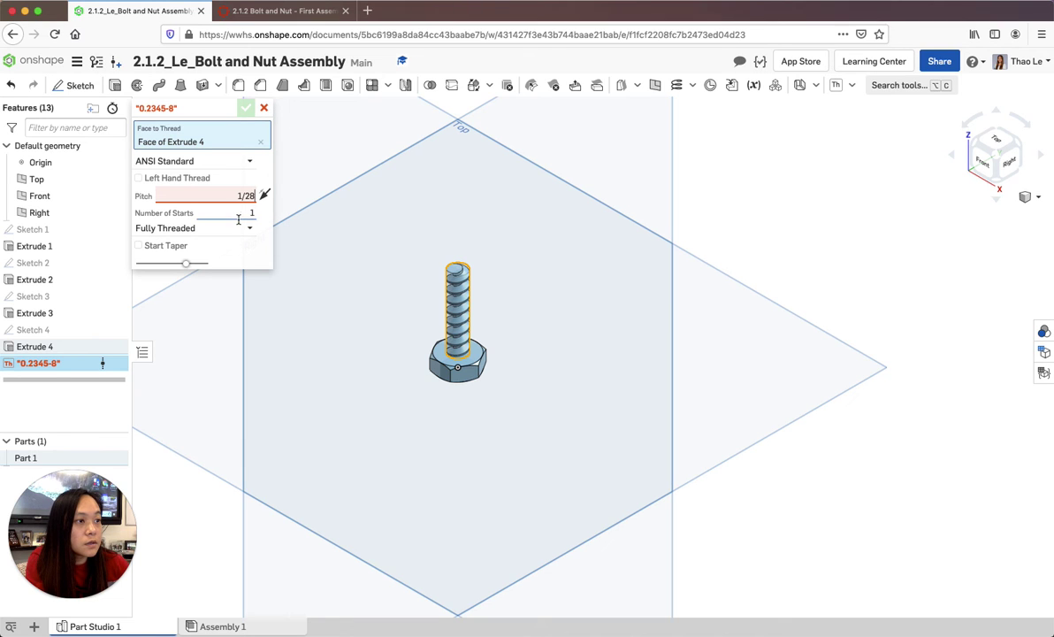
{"action": "left_click", "coordinate": [216, 111]}
{"action": "left_click", "coordinate": [246, 109]}
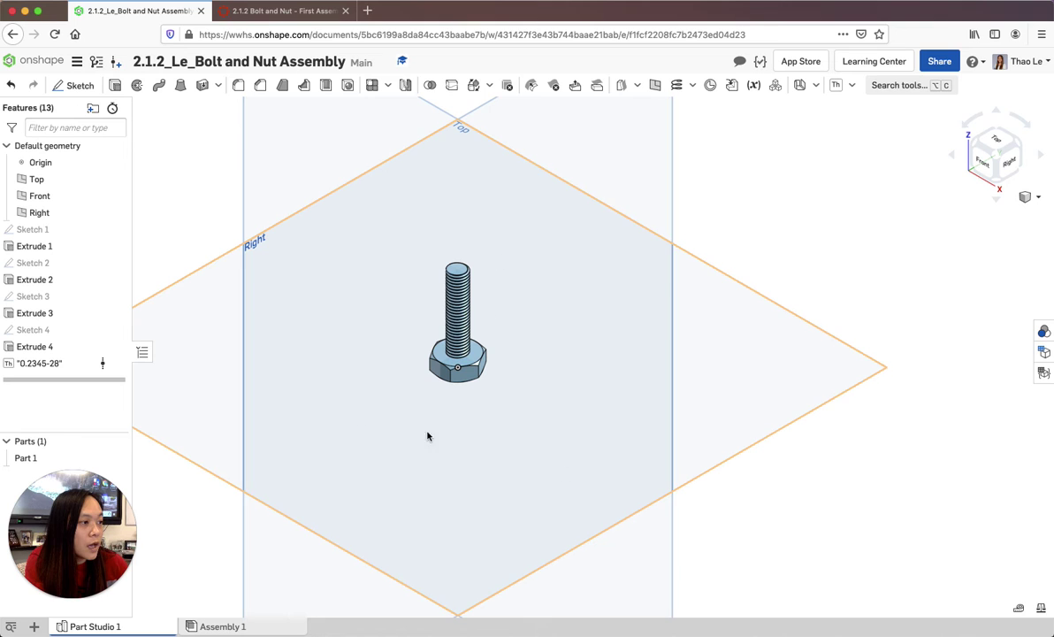
Rename Part Studio 1 to 'Bolt'
{"action": "right_click", "coordinate": [97, 628]}
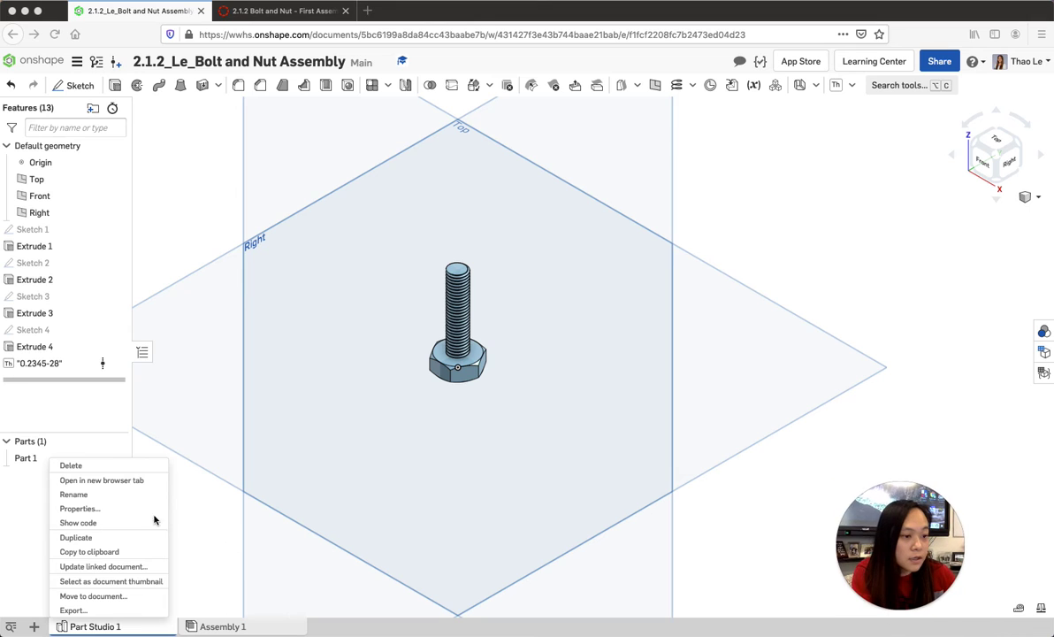
{"action": "left_click", "coordinate": [74, 495]}
{"action": "type", "text": "Bolt"}
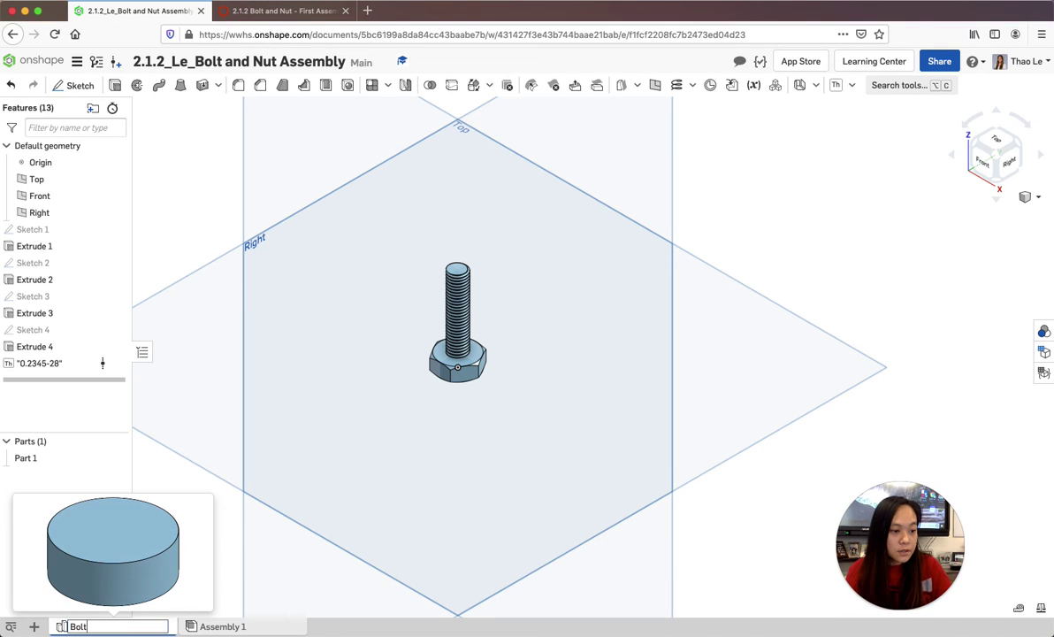
{"action": "key", "text": "Return"}
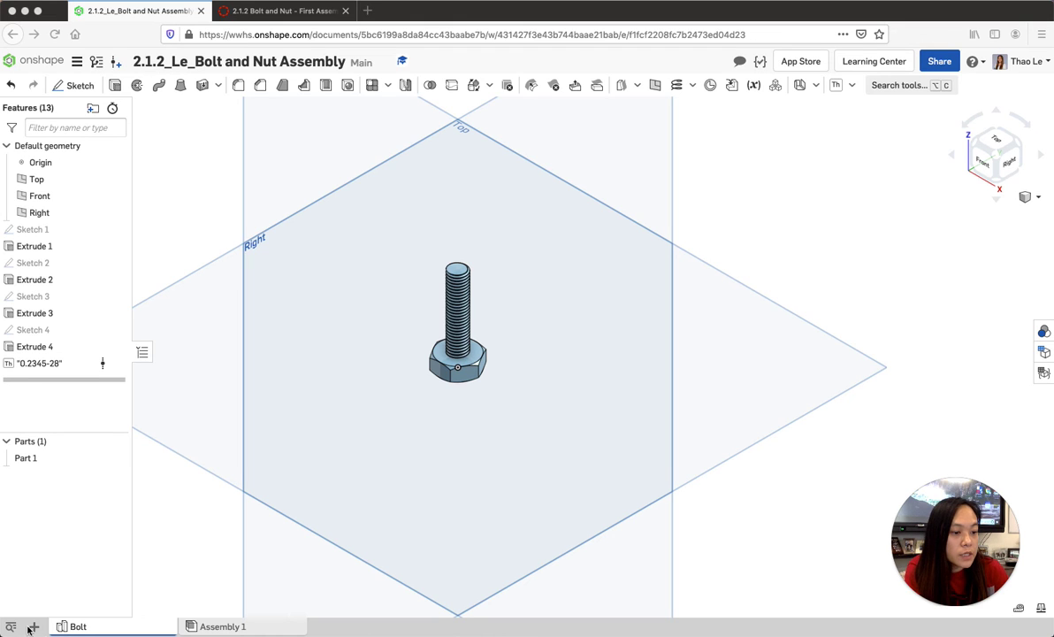
{"action": "left_click", "coordinate": [32, 626]}
Add a new part studio and rename it 'Nut'
{"action": "left_click", "coordinate": [32, 626]}
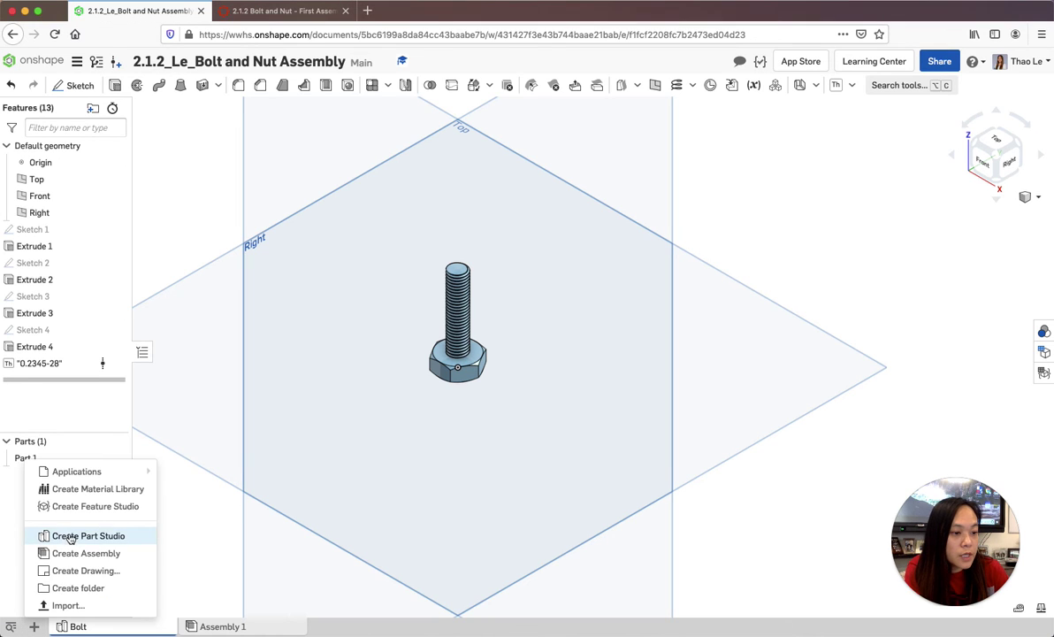
{"action": "left_click", "coordinate": [75, 537]}
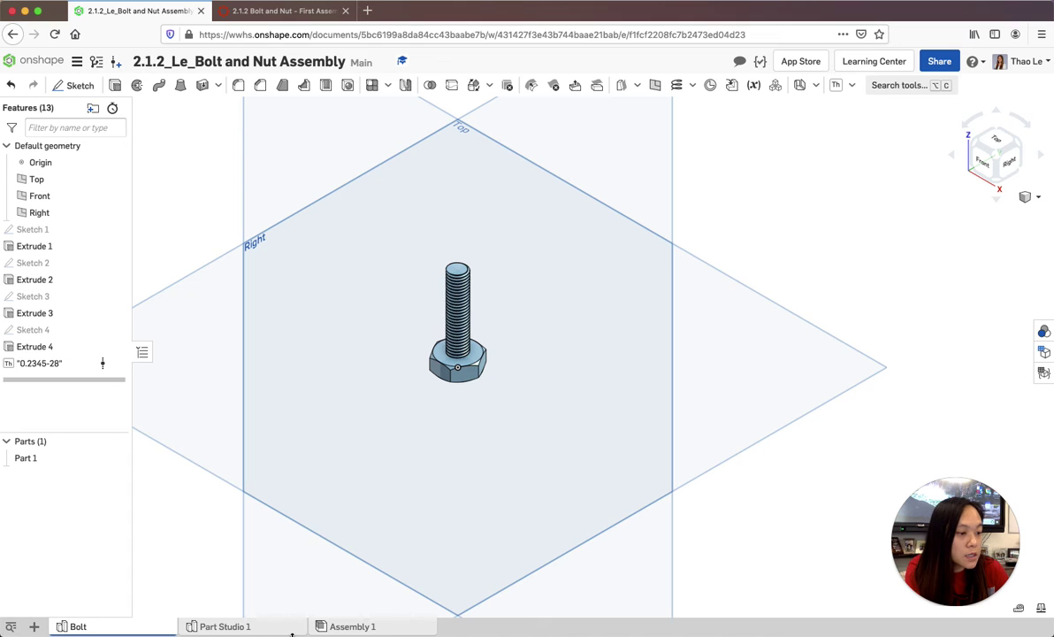
{"action": "left_click", "coordinate": [230, 626]}
{"action": "right_click", "coordinate": [221, 628]}
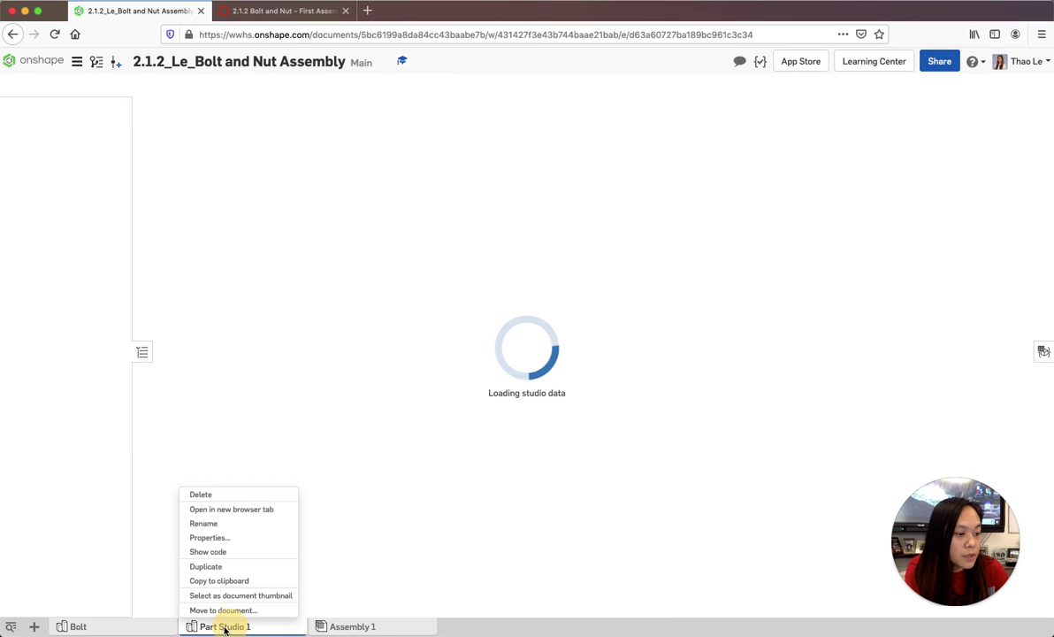
{"action": "left_click", "coordinate": [213, 523]}
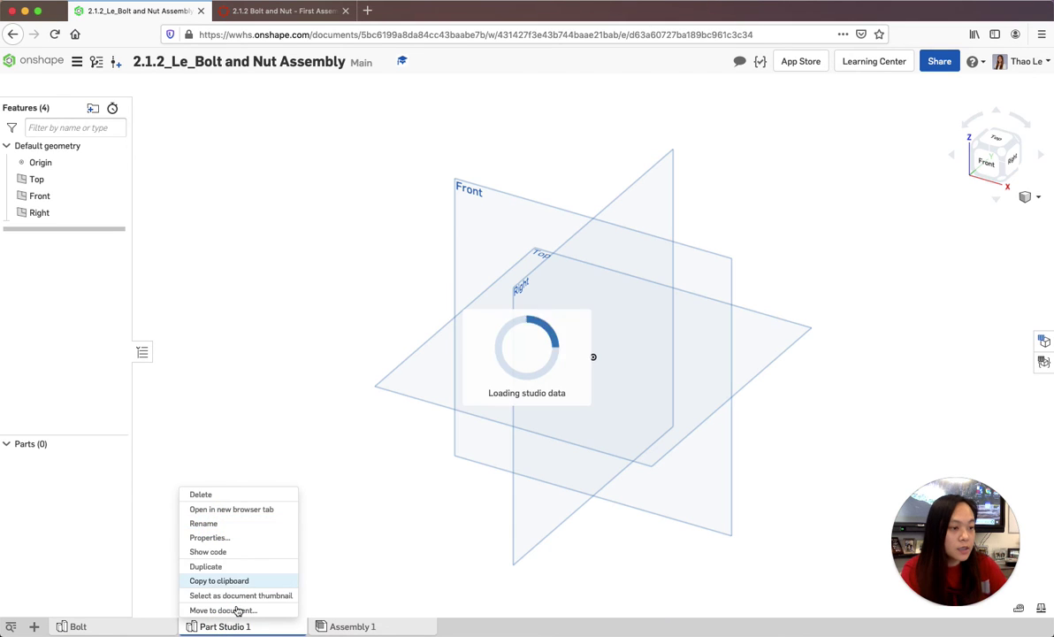
{"action": "type", "text": "Nu"}
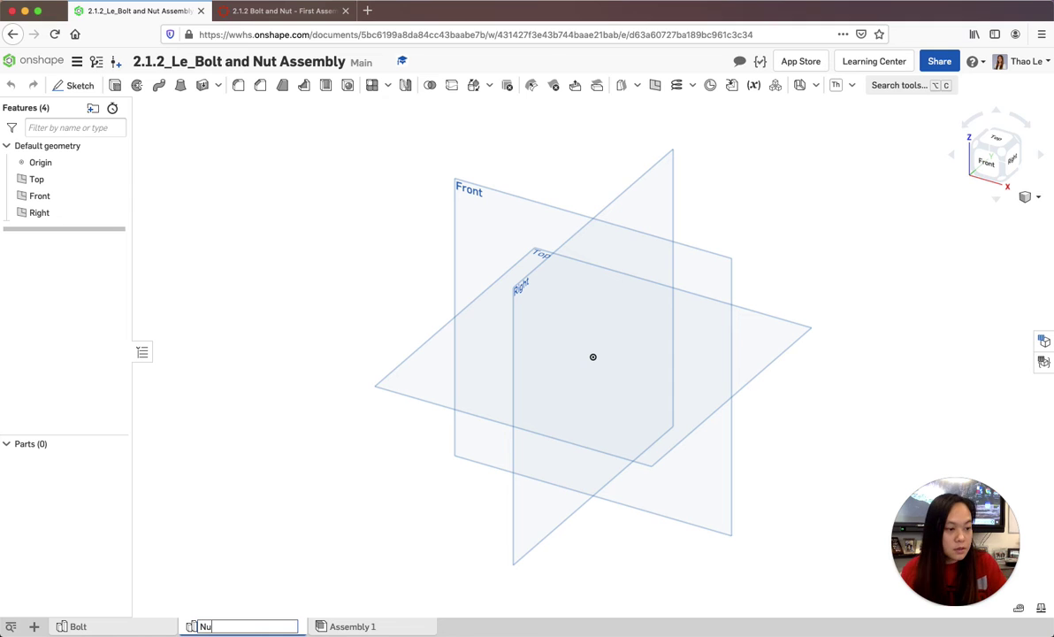
{"action": "type", "text": "t"}
{"action": "key", "text": "Return"}
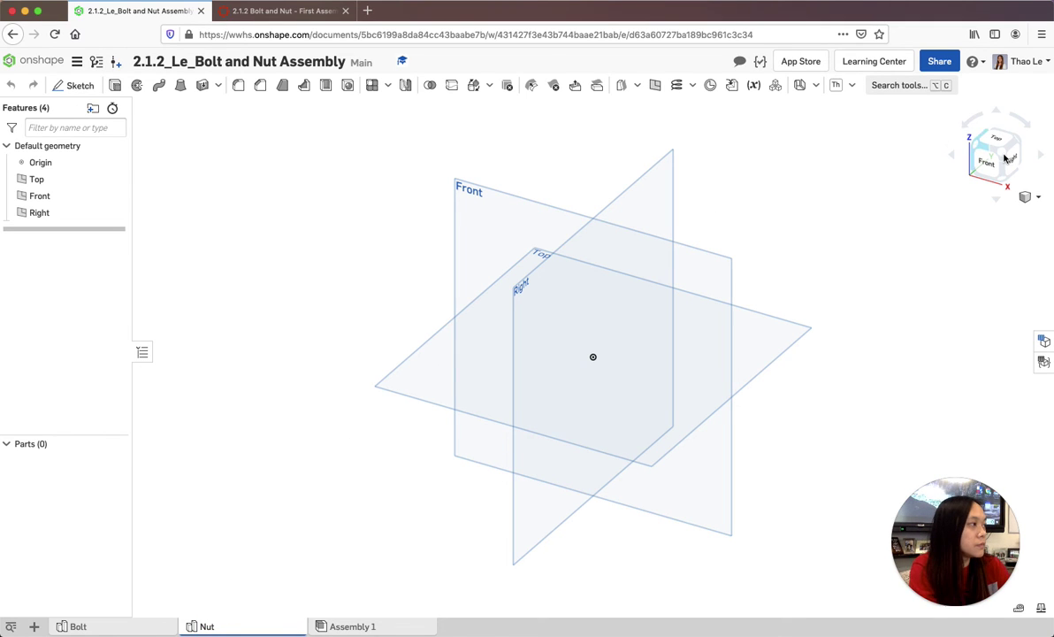
View the Nut studio from the Top and begin a new sketch
{"action": "left_click", "coordinate": [1039, 197]}
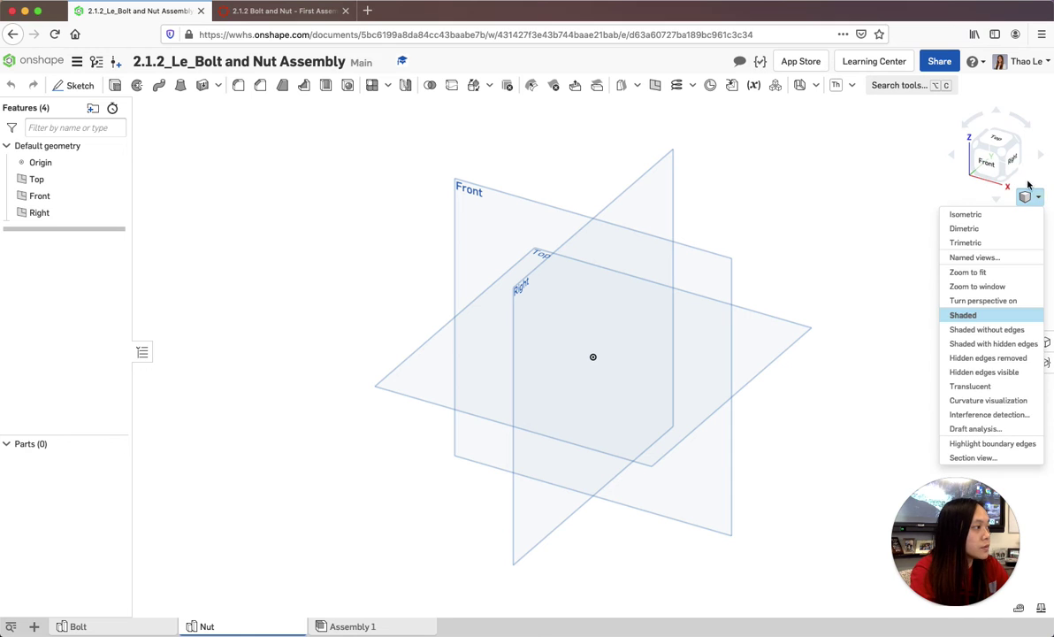
{"action": "left_click", "coordinate": [997, 135]}
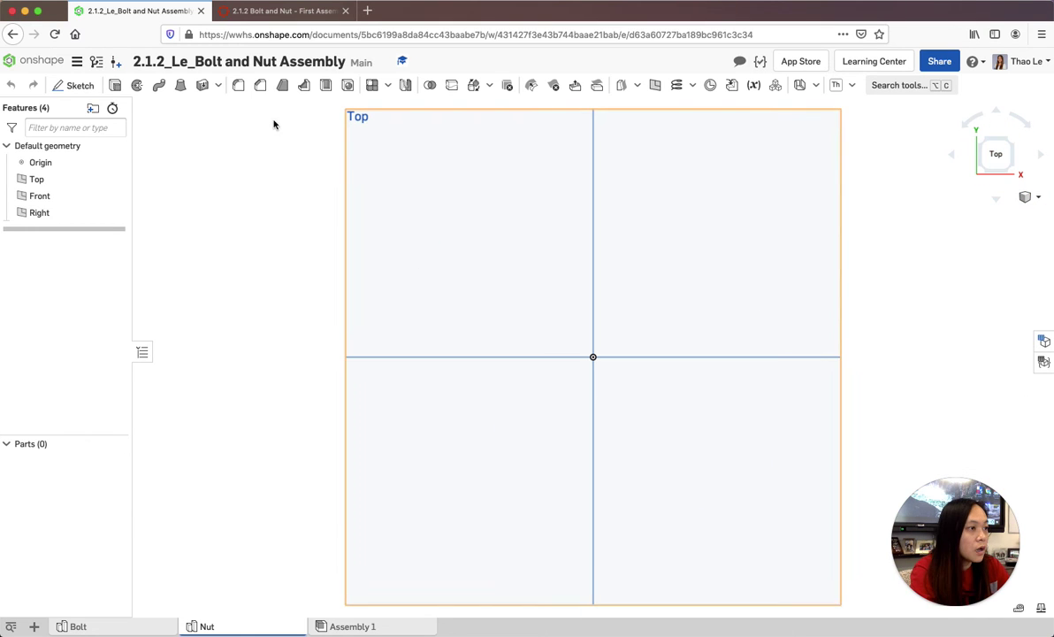
{"action": "left_click", "coordinate": [72, 85]}
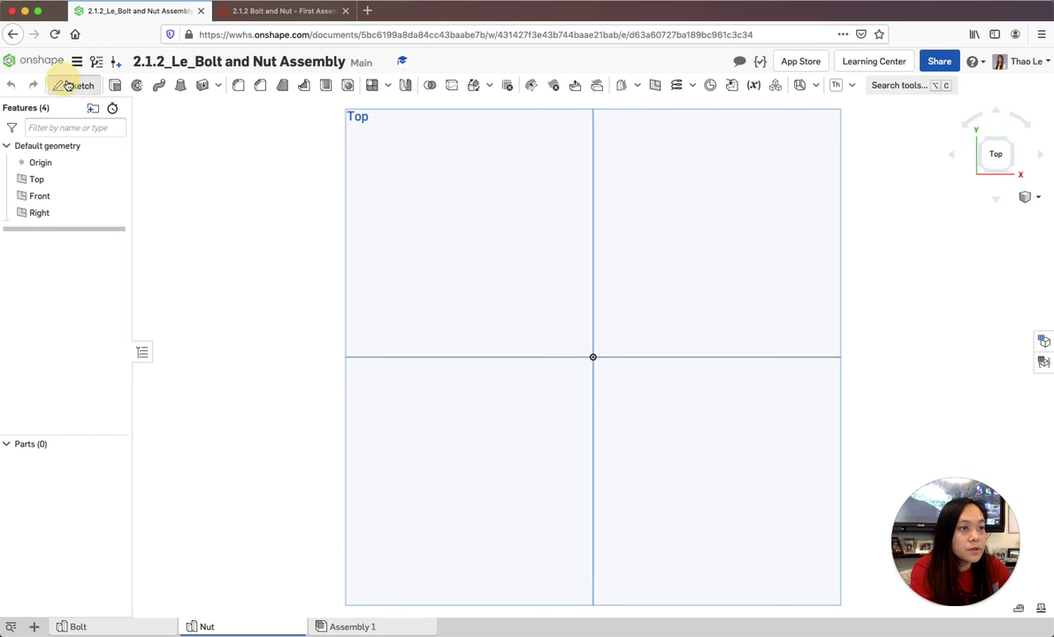
{"action": "left_click", "coordinate": [571, 356]}
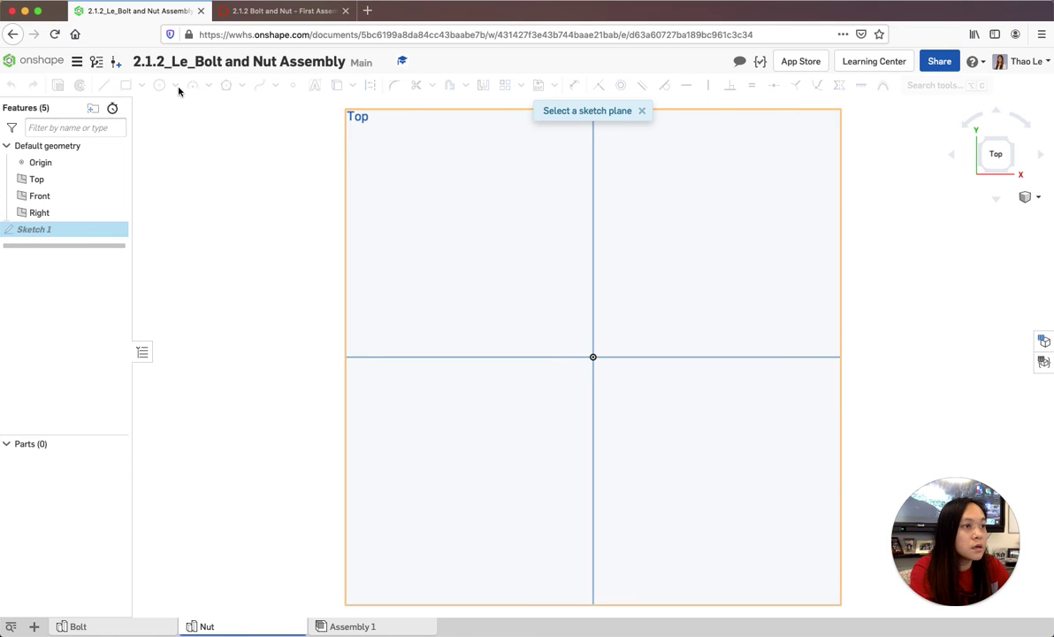
Draw an inscribed six-sided hexagon centred on the origin on the Top plane
{"action": "left_click", "coordinate": [623, 357]}
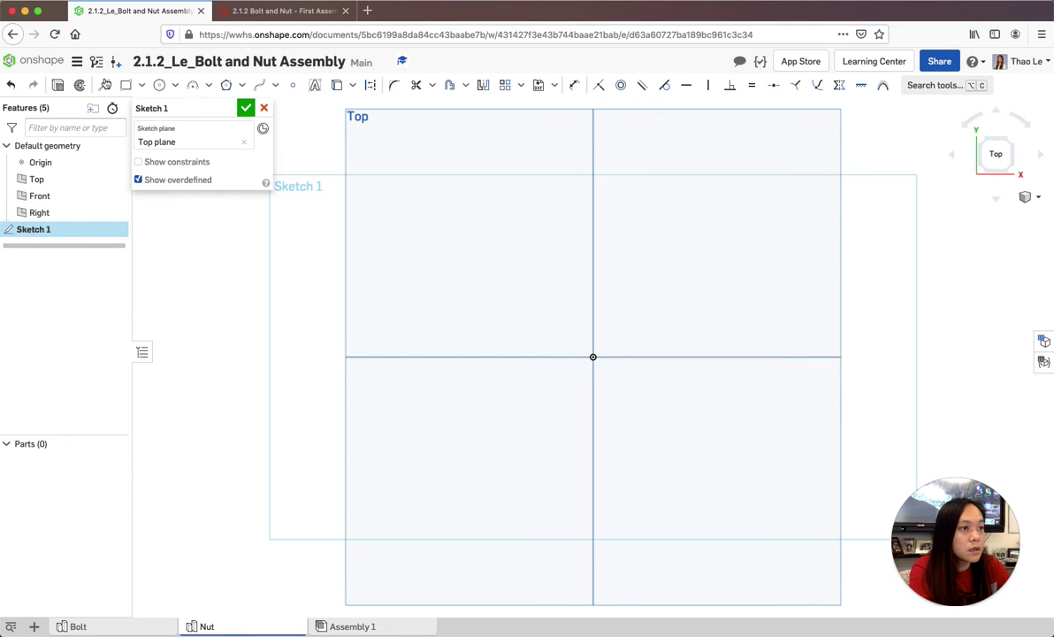
{"action": "left_click", "coordinate": [241, 86]}
{"action": "left_click", "coordinate": [242, 111]}
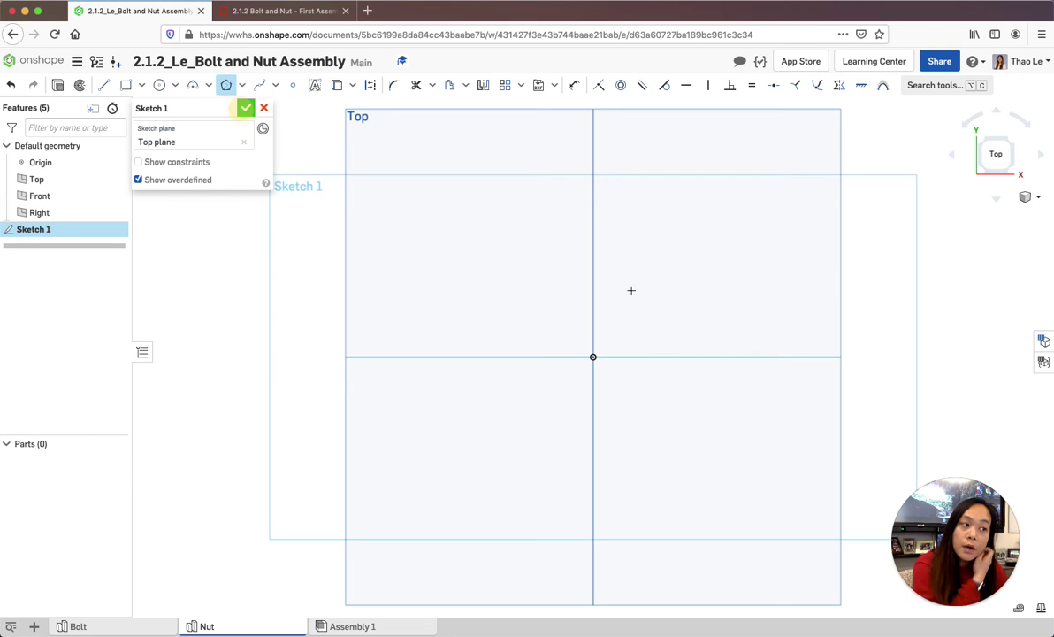
{"action": "left_click", "coordinate": [593, 356]}
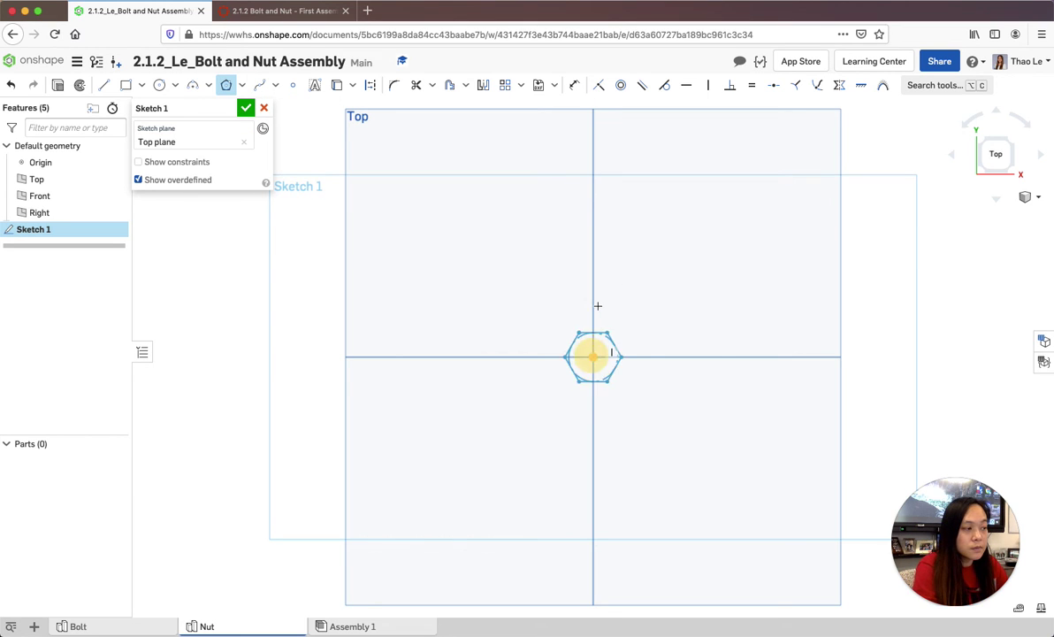
{"action": "left_click", "coordinate": [597, 303]}
{"action": "left_click", "coordinate": [599, 278]}
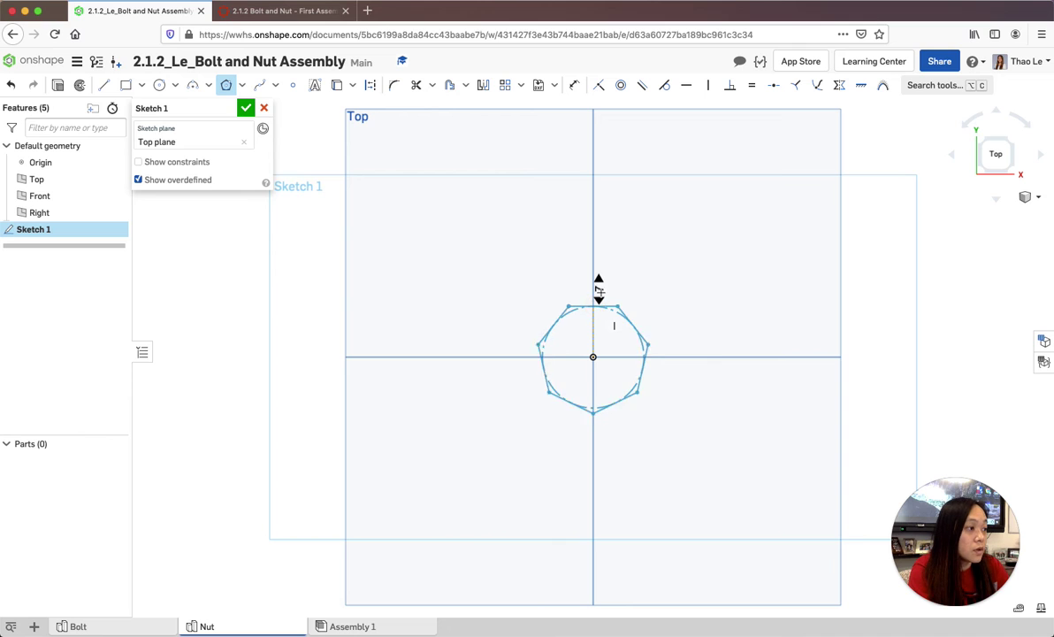
{"action": "left_click", "coordinate": [599, 301]}
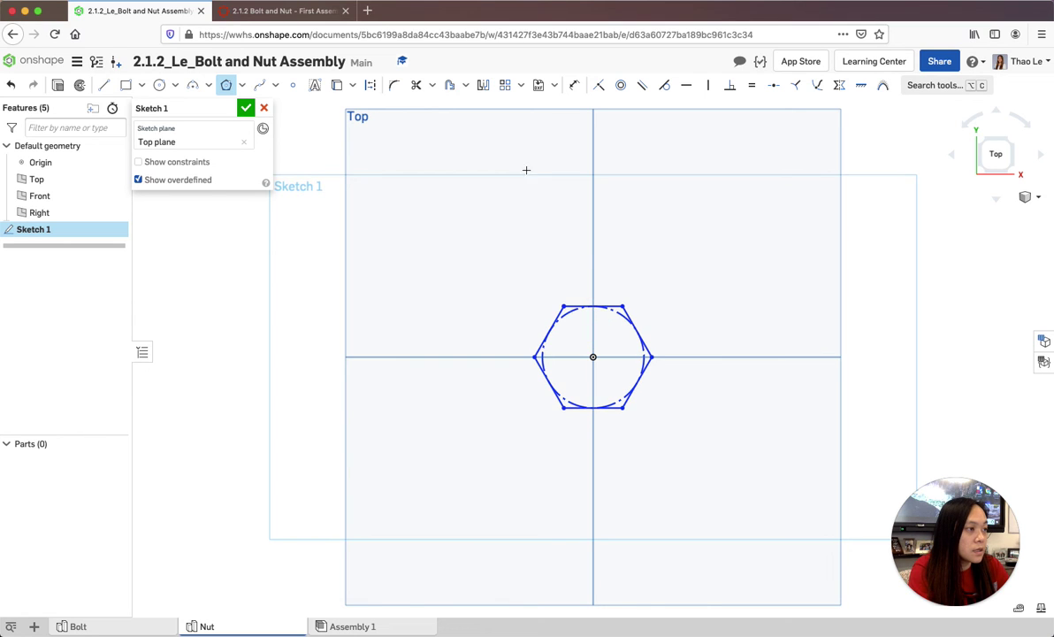
Dimension the hexagon 0.5 across its flats
{"action": "left_click", "coordinate": [574, 84]}
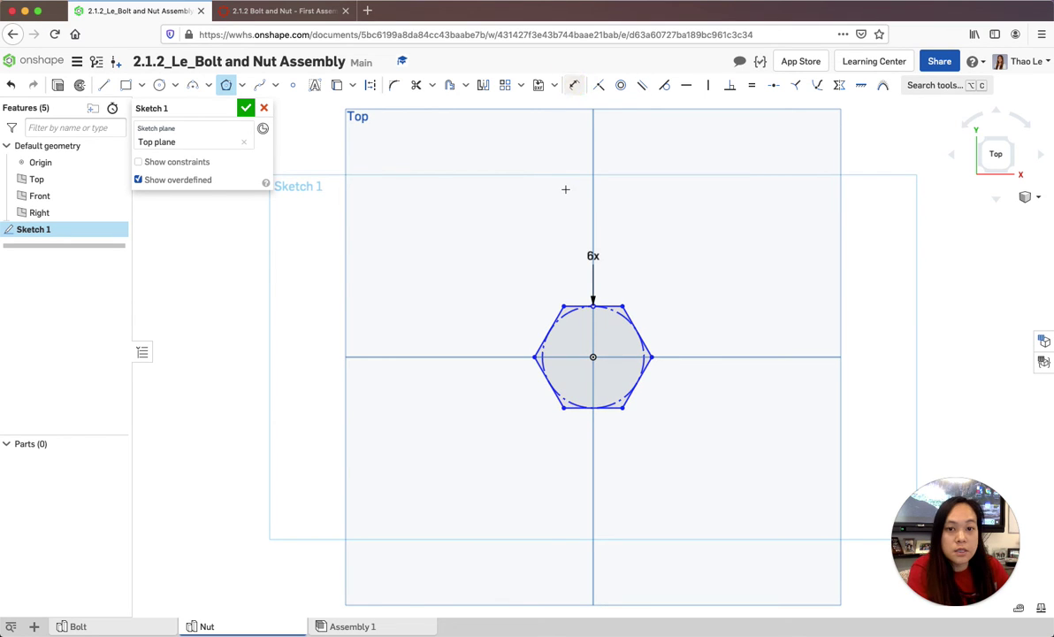
{"action": "left_click", "coordinate": [592, 305]}
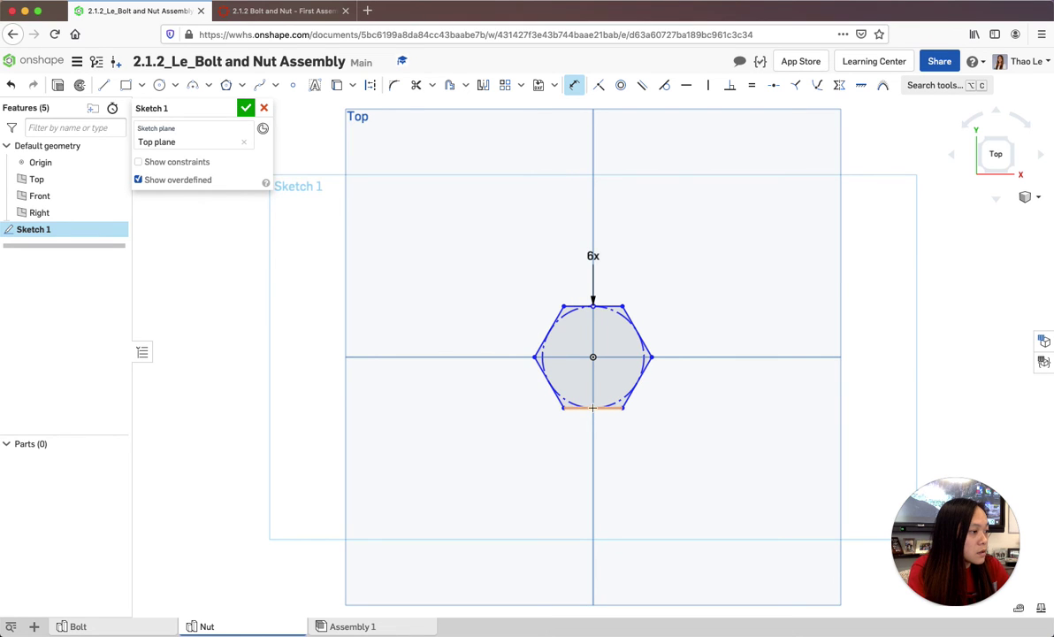
{"action": "left_click", "coordinate": [592, 408]}
{"action": "left_click", "coordinate": [696, 356]}
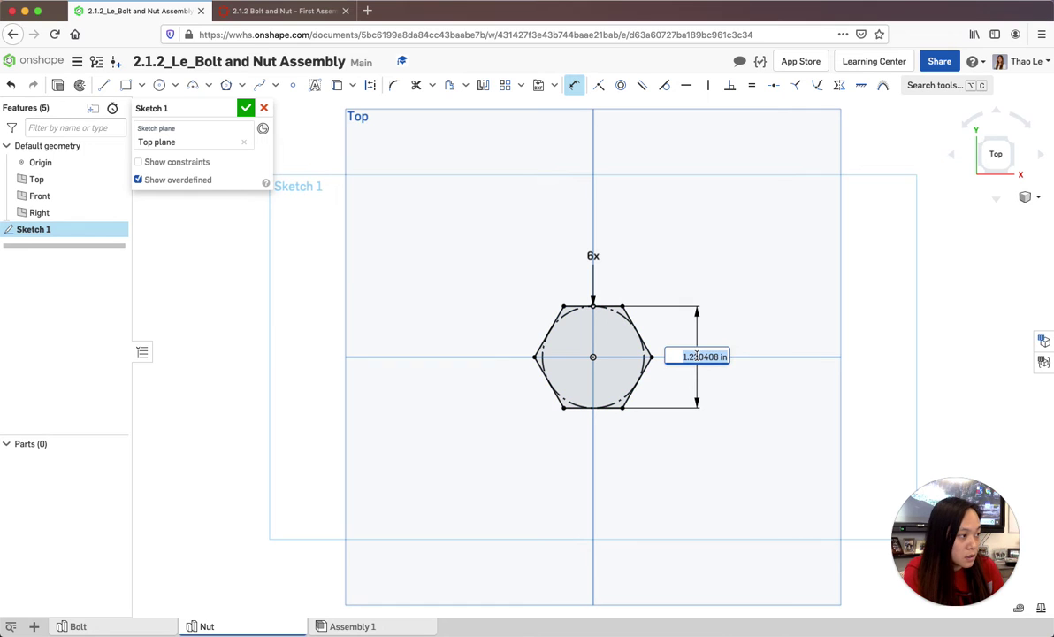
{"action": "type", "text": ".5"}
{"action": "key", "text": "Return"}
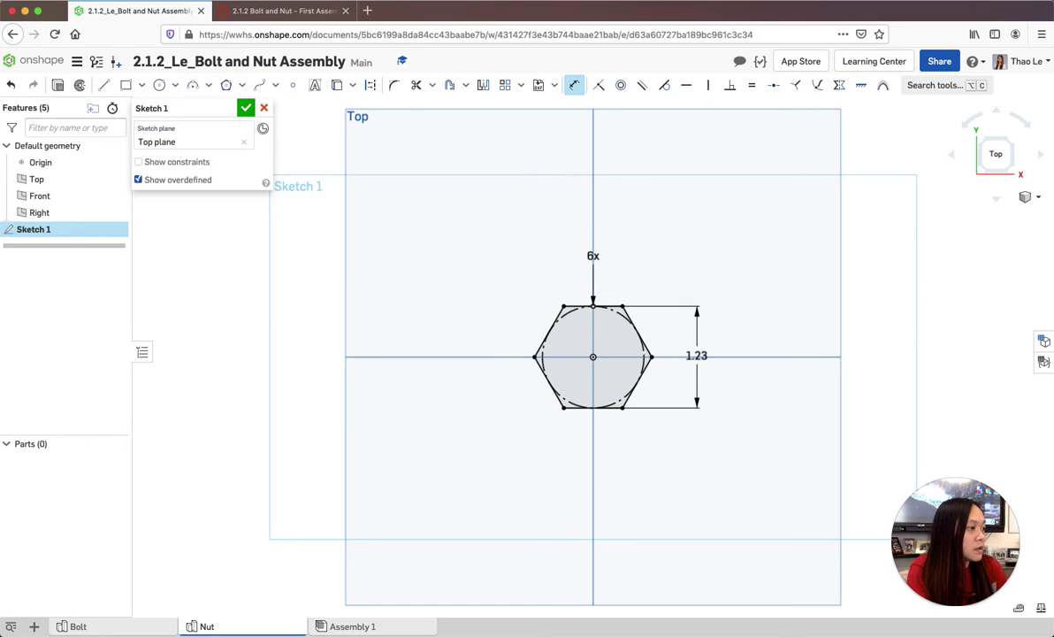
{"action": "scroll", "coordinate": [694, 357], "scroll_direction": "up", "scroll_amount": 5}
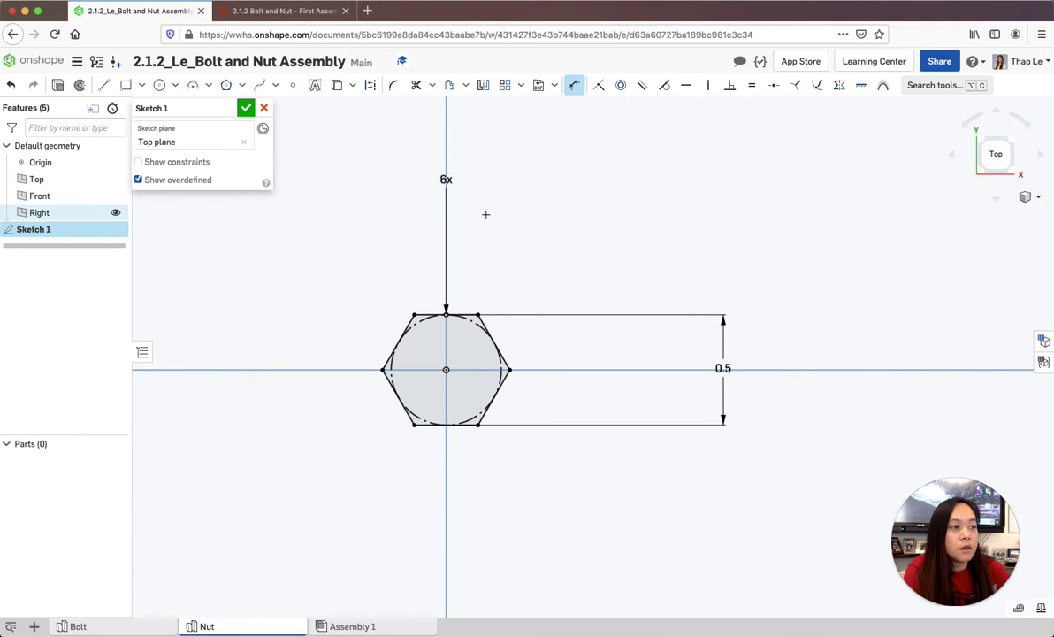
{"action": "left_click", "coordinate": [173, 86]}
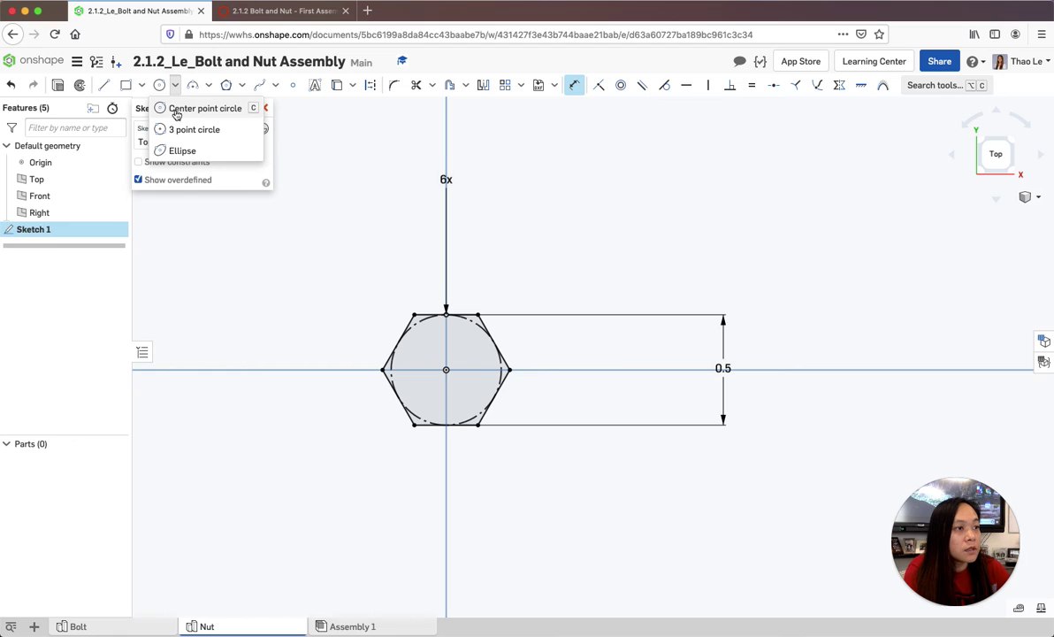
Add an origin-centred hole circle and dimension it .25 + 1/32 (0.281 in)
{"action": "left_click", "coordinate": [176, 114]}
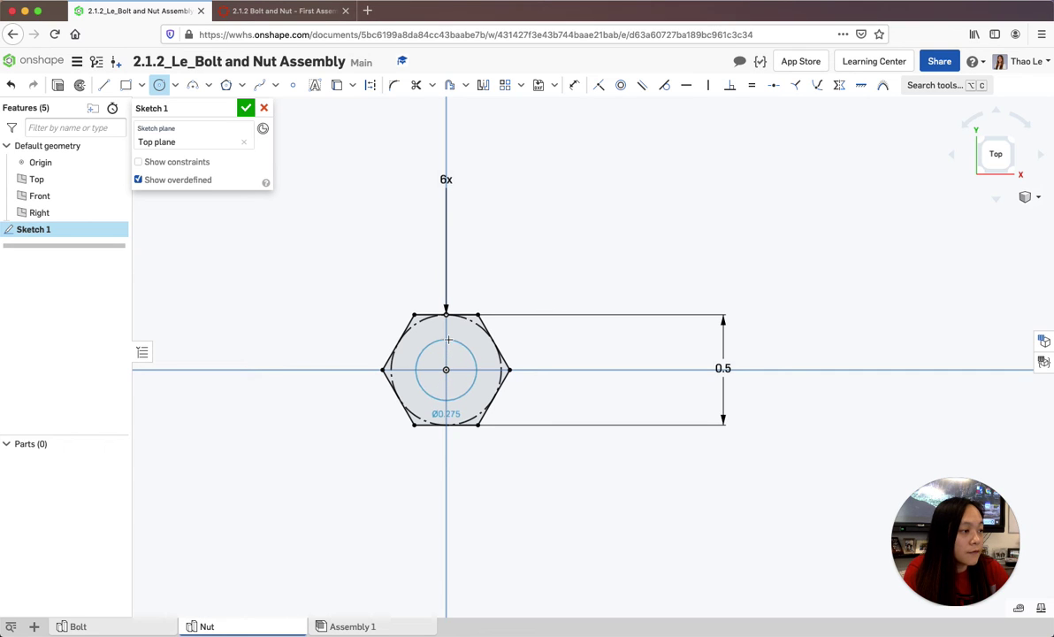
{"action": "left_click", "coordinate": [448, 339]}
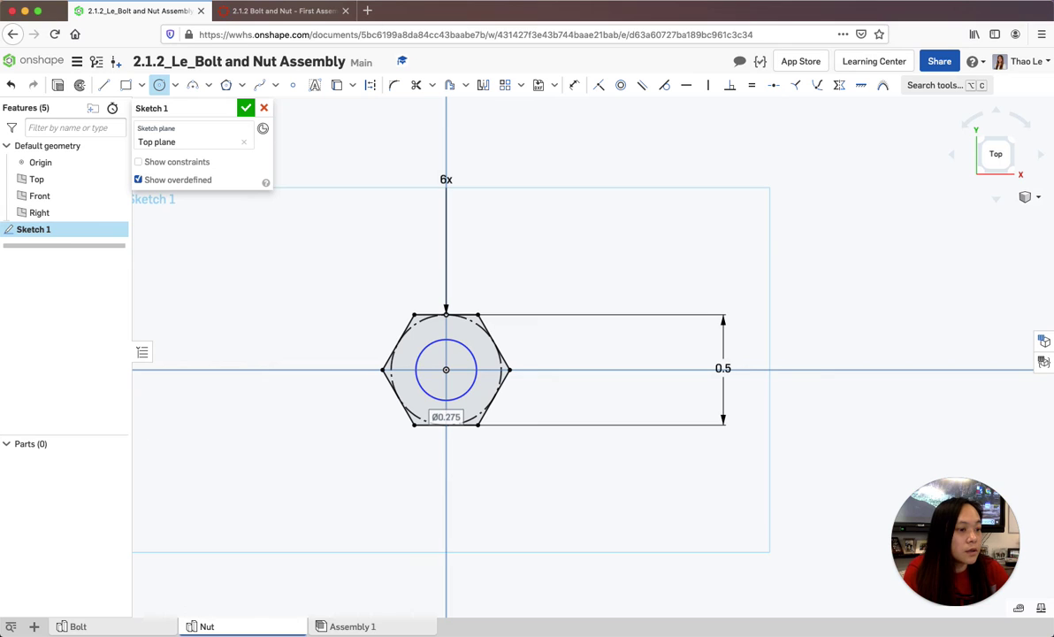
{"action": "mouse_move", "coordinate": [94, 629]}
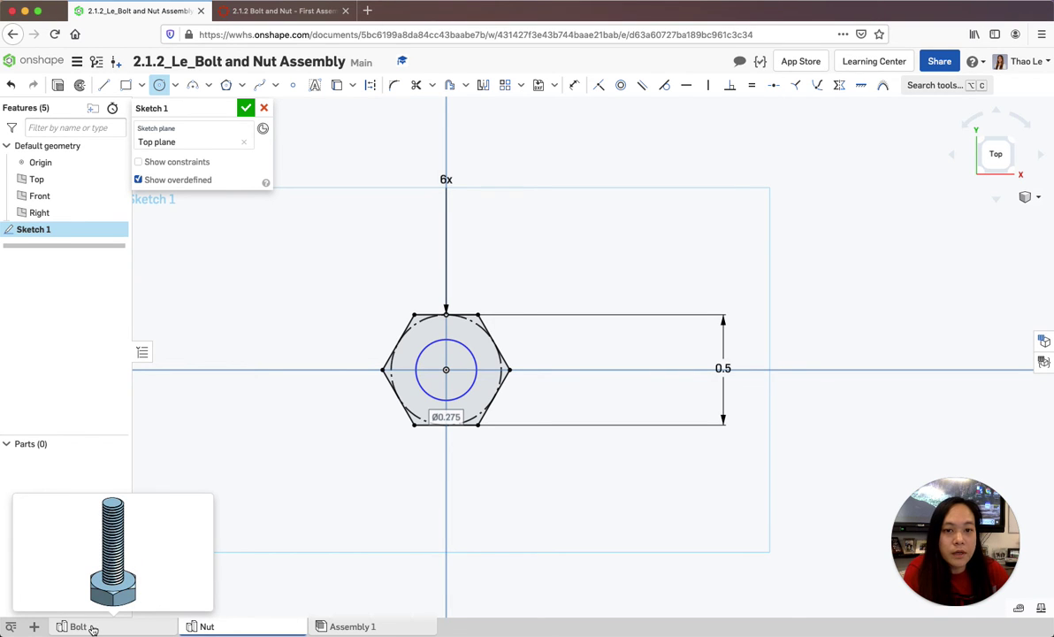
{"action": "left_click", "coordinate": [481, 210]}
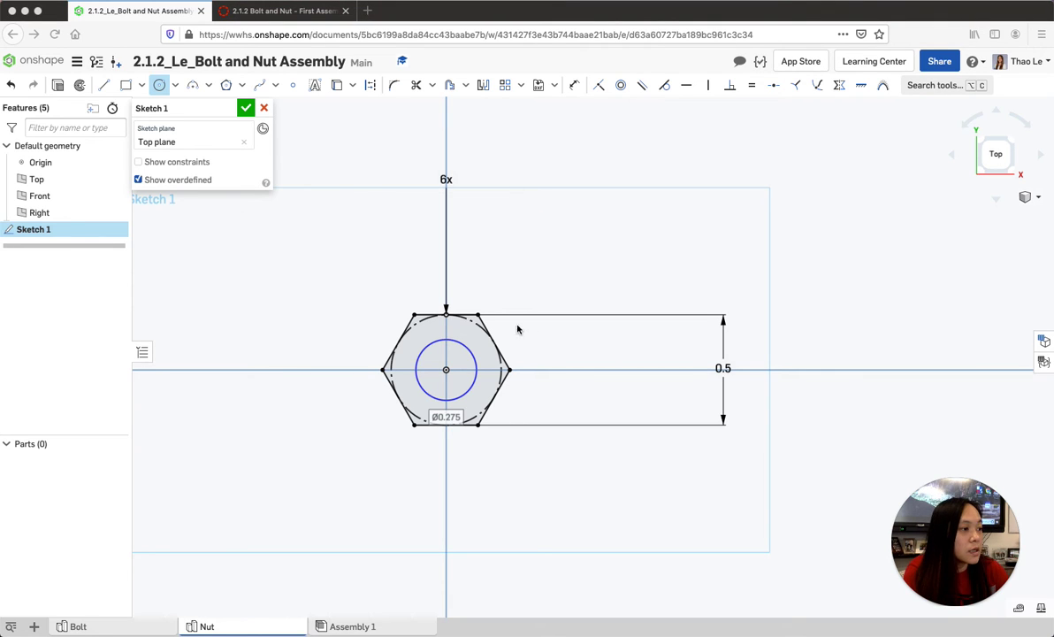
{"action": "left_click", "coordinate": [574, 85]}
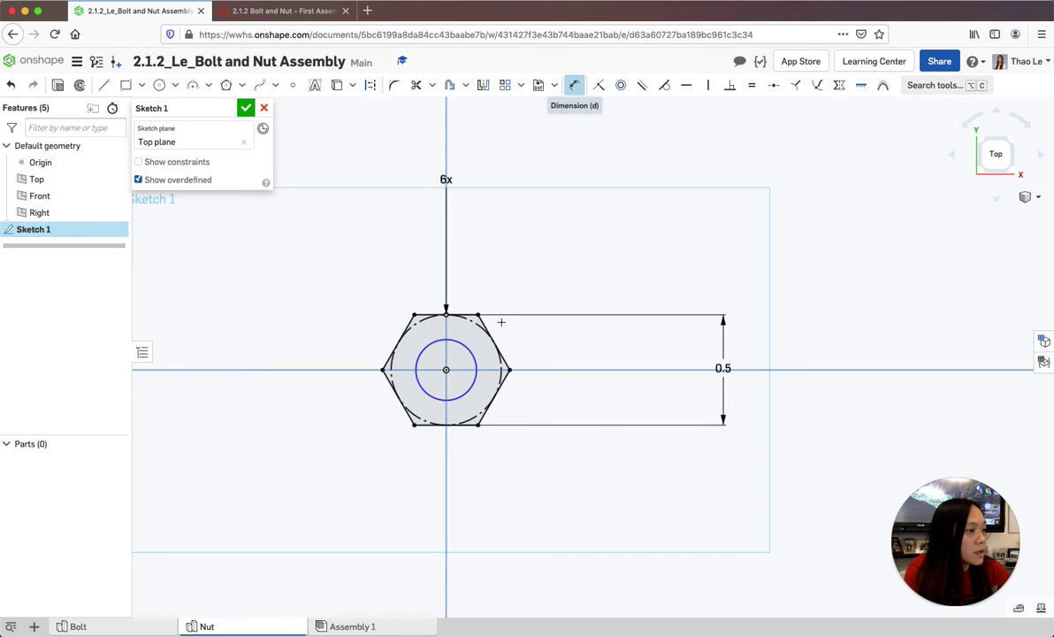
{"action": "left_click", "coordinate": [544, 279]}
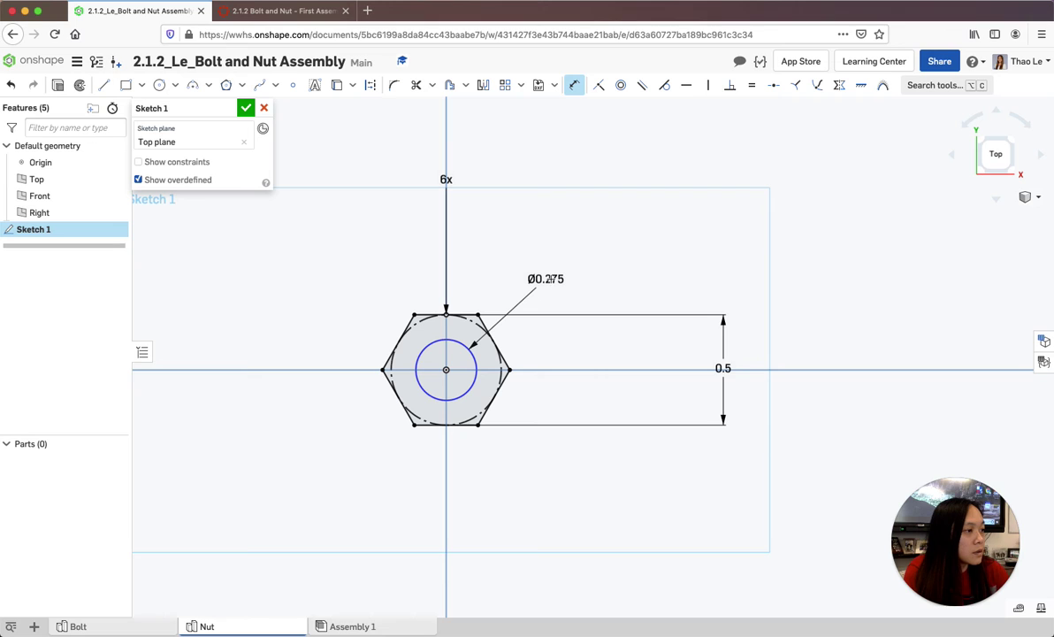
{"action": "double_click", "coordinate": [545, 278]}
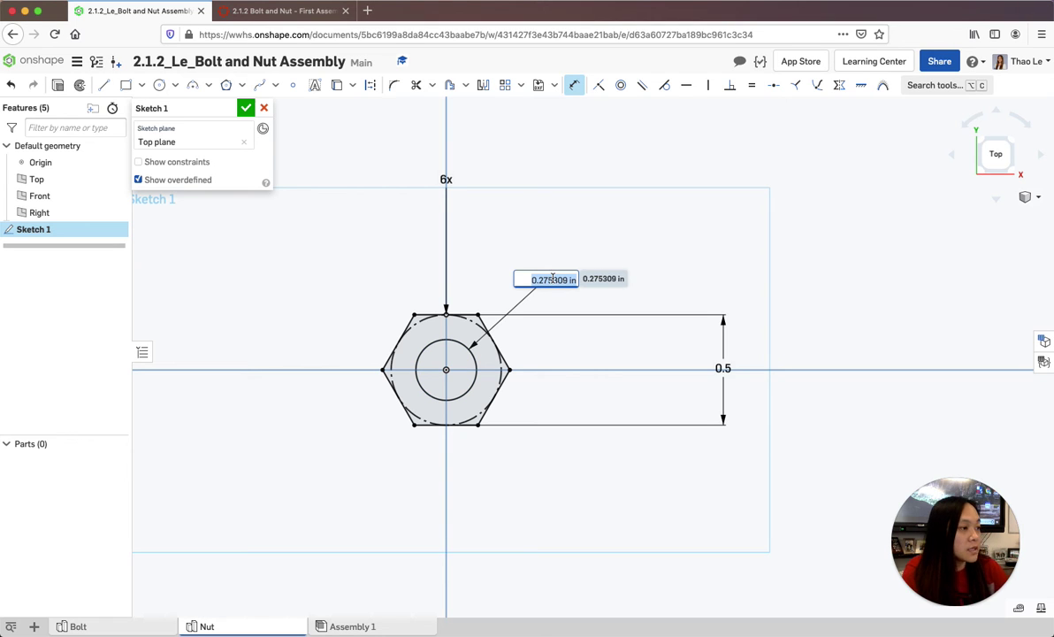
{"action": "key", "text": "BackSpace"}
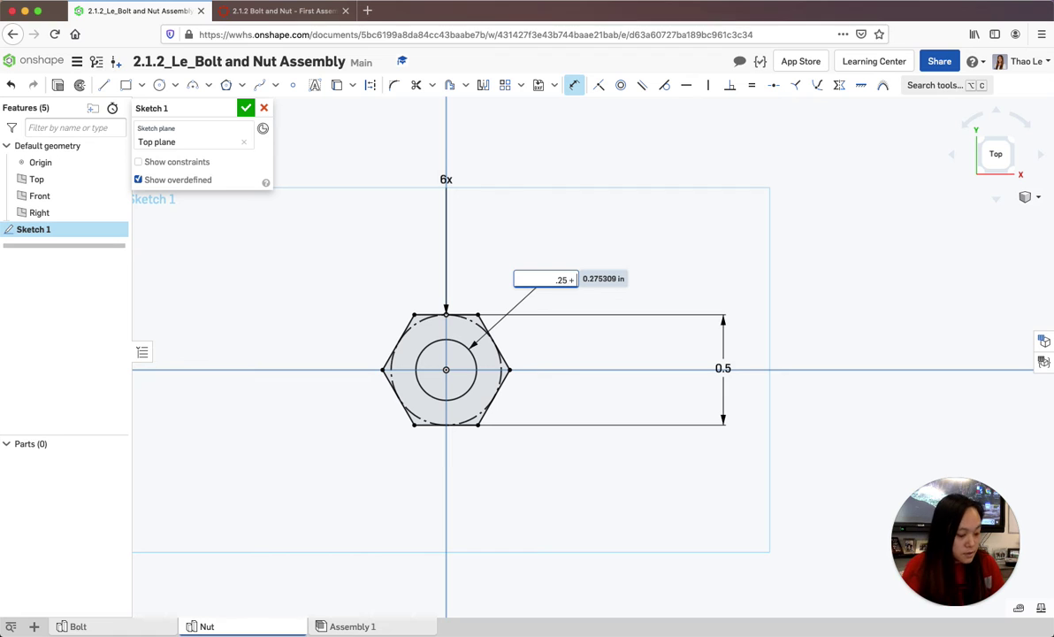
{"action": "key", "text": "Return"}
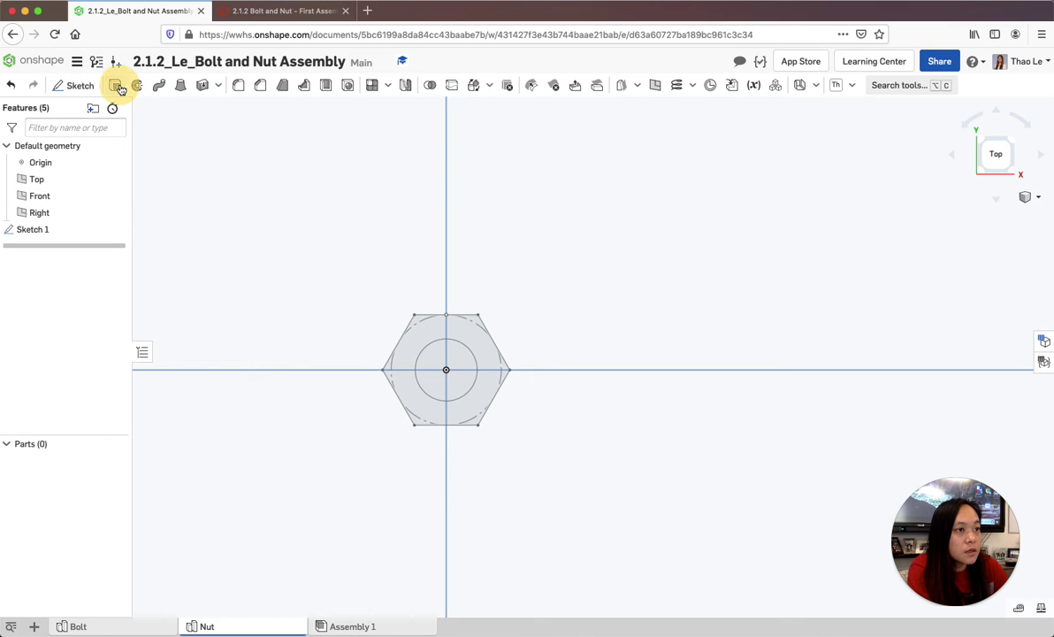
Extrude the hexagon region 5/16 in into a solid nut, then return to Top view
{"action": "key", "text": "shift+e"}
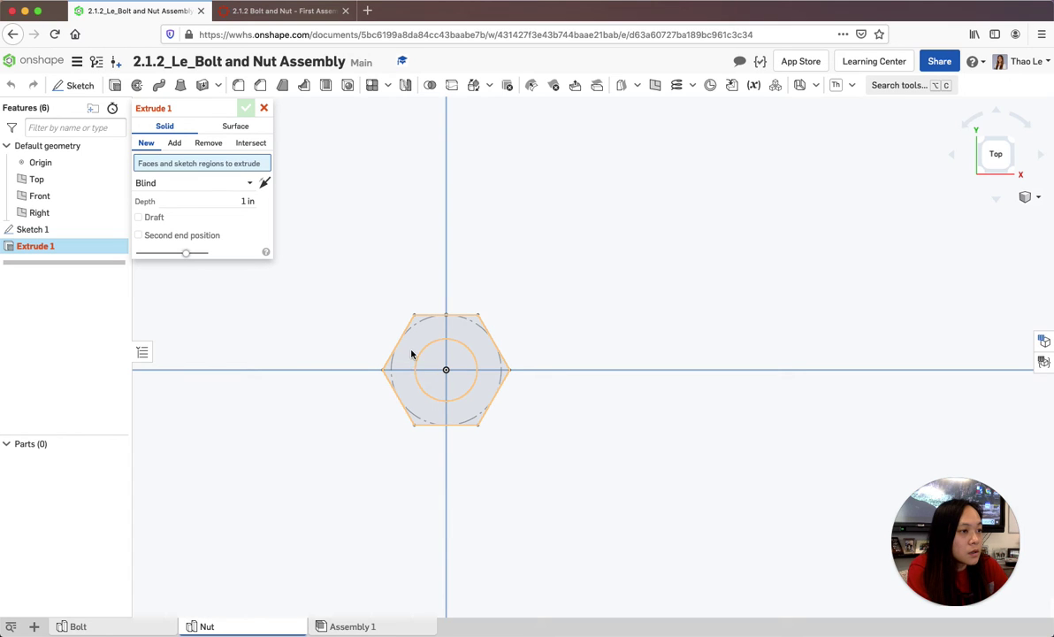
{"action": "left_click", "coordinate": [403, 353]}
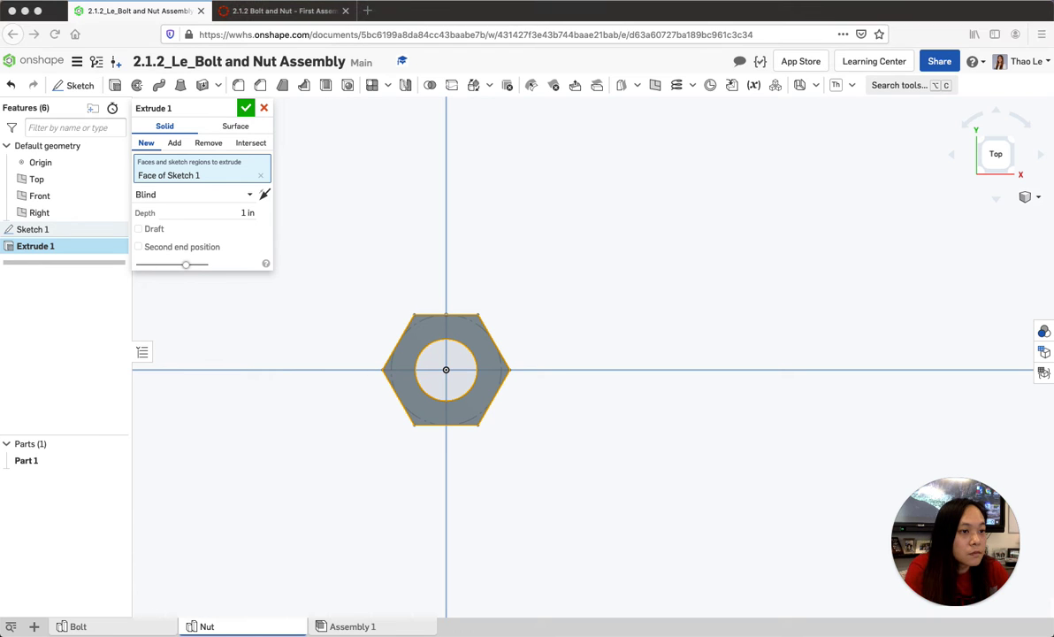
{"action": "left_click", "coordinate": [250, 213]}
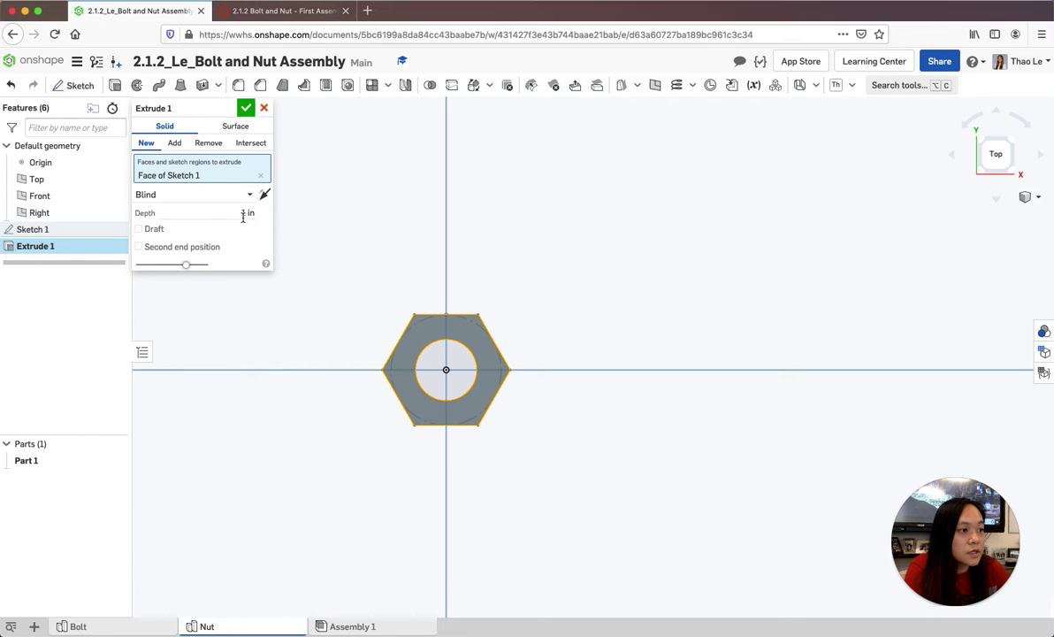
{"action": "key", "text": "BackSpace"}
{"action": "type", "text": "1"}
{"action": "key", "text": "BackSpace"}
{"action": "type", "text": "5/16"}
{"action": "key", "text": "Return"}
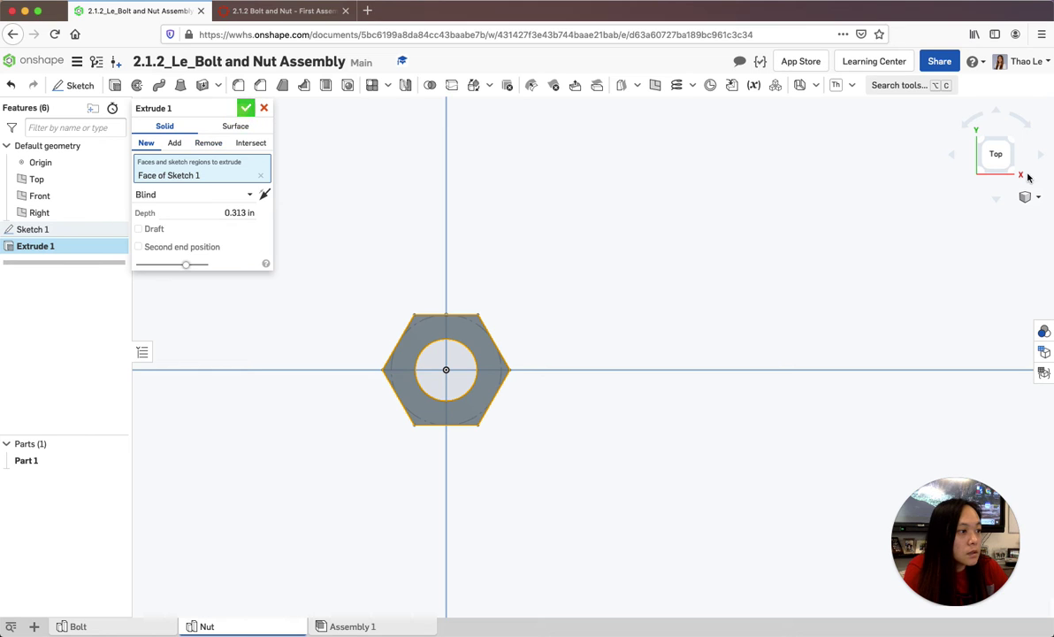
{"action": "key", "text": "Return"}
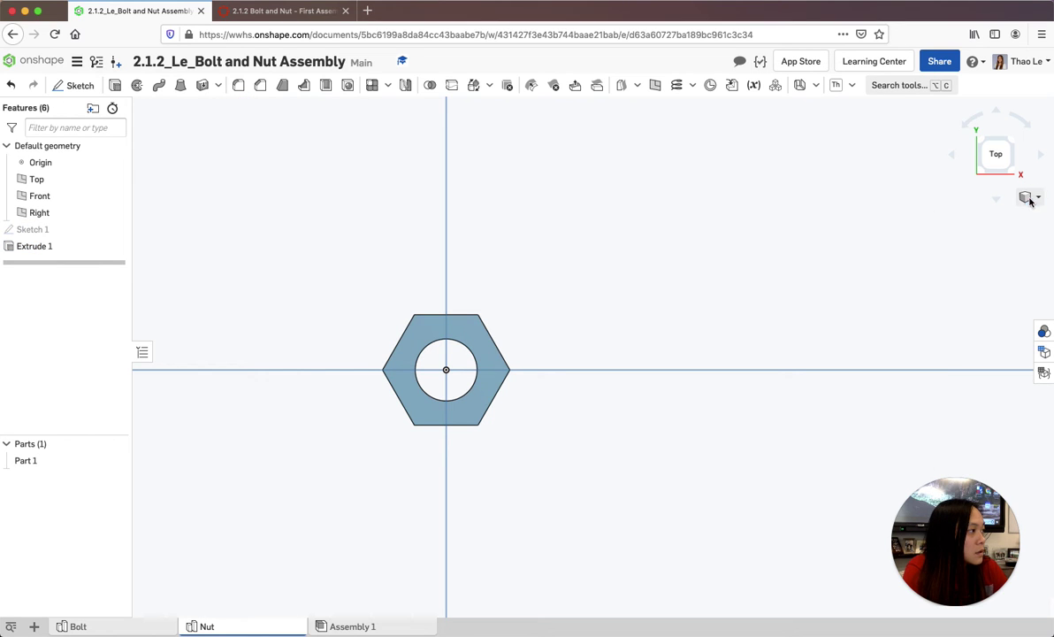
{"action": "left_click", "coordinate": [1026, 203]}
{"action": "left_click", "coordinate": [955, 214]}
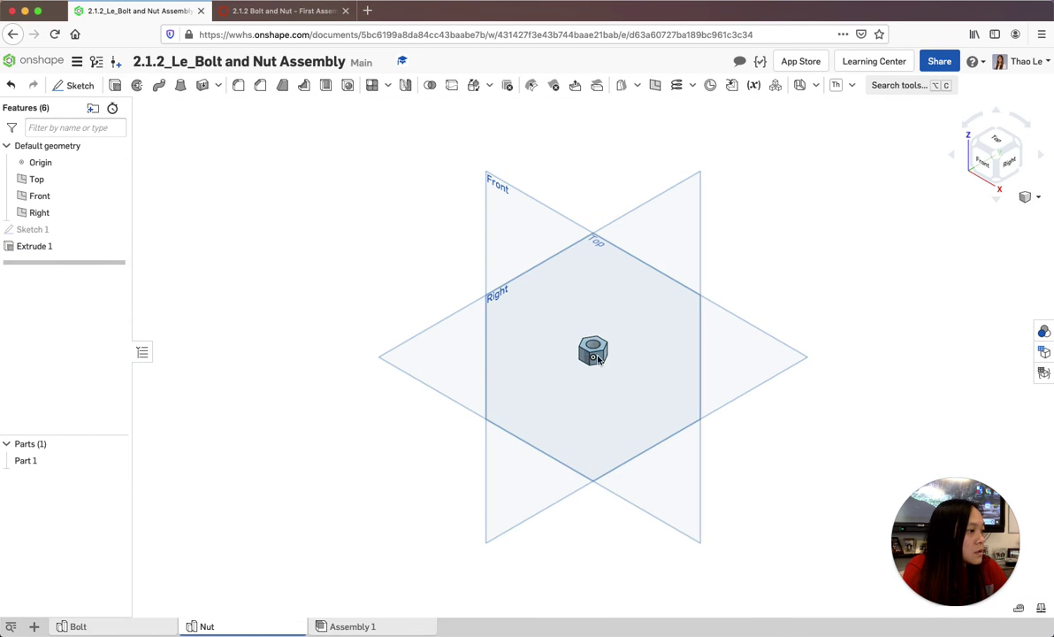
{"action": "left_click", "coordinate": [996, 143]}
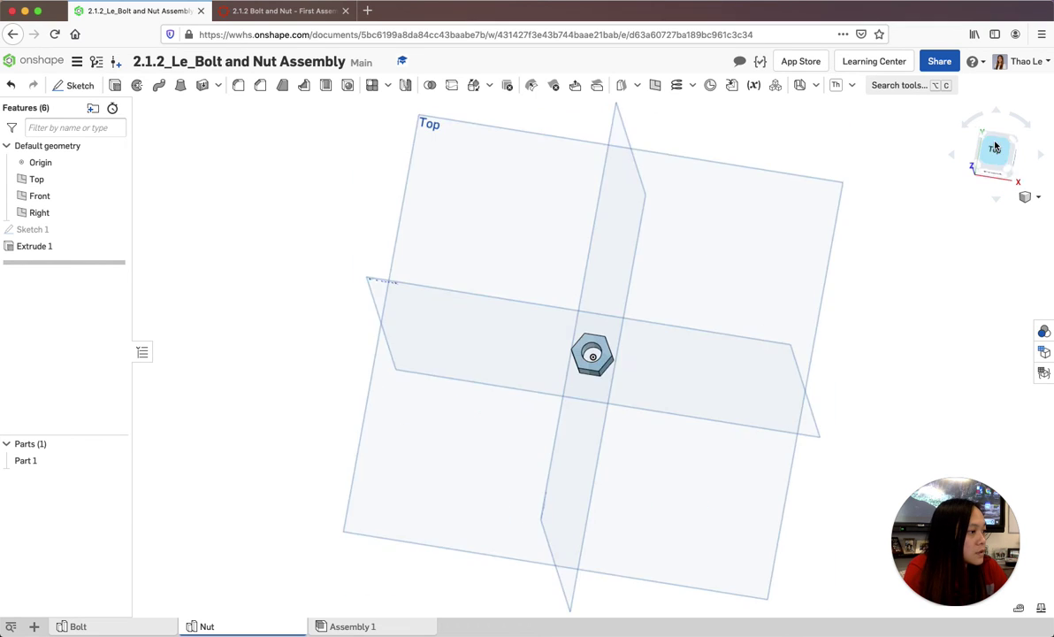
{"action": "scroll", "coordinate": [646, 355], "scroll_direction": "up", "scroll_amount": 5}
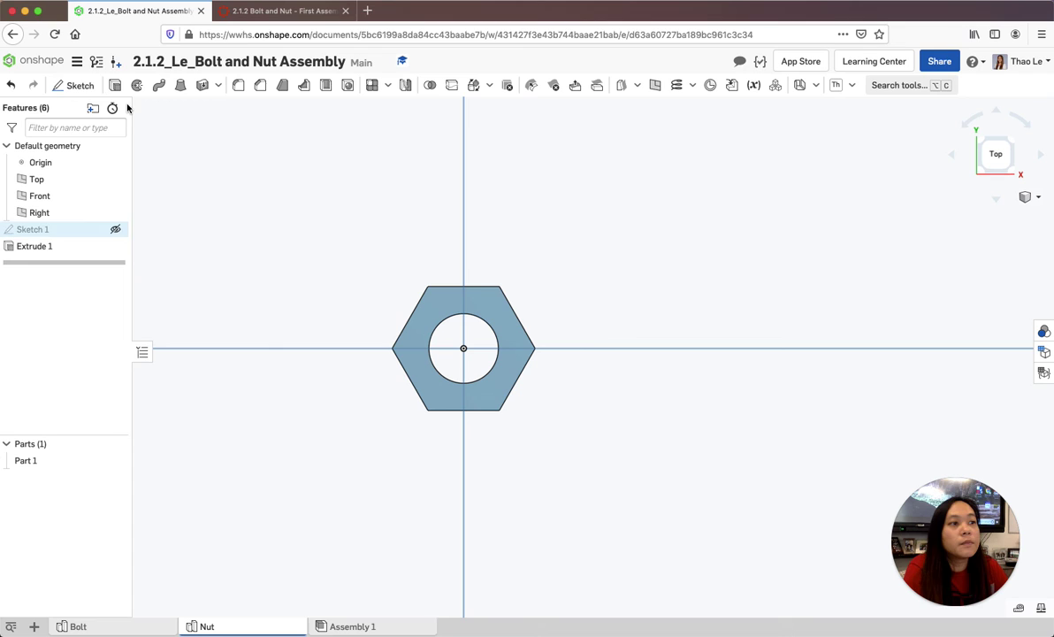
On the nut's top face, sketch a centre-point circle made tangent to the hexagon's flats
{"action": "left_click", "coordinate": [79, 86]}
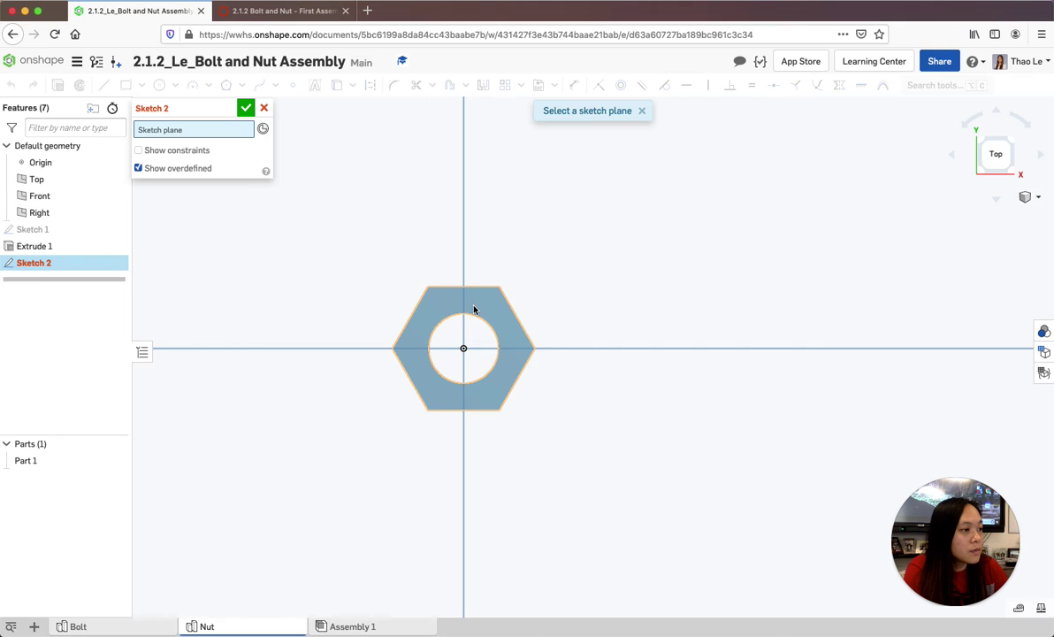
{"action": "left_click", "coordinate": [473, 308]}
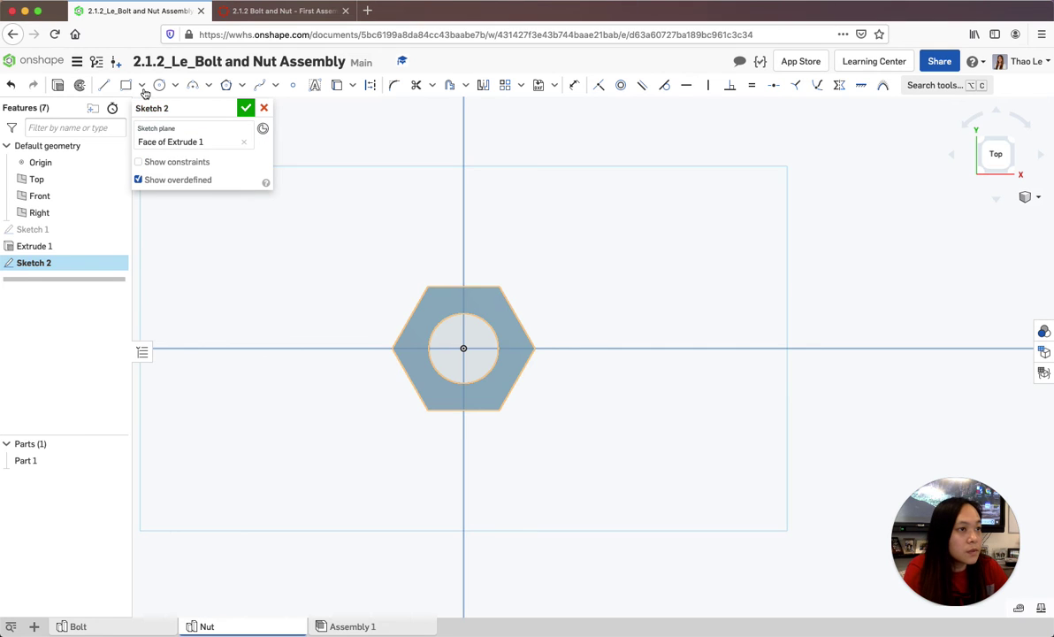
{"action": "left_click", "coordinate": [159, 87]}
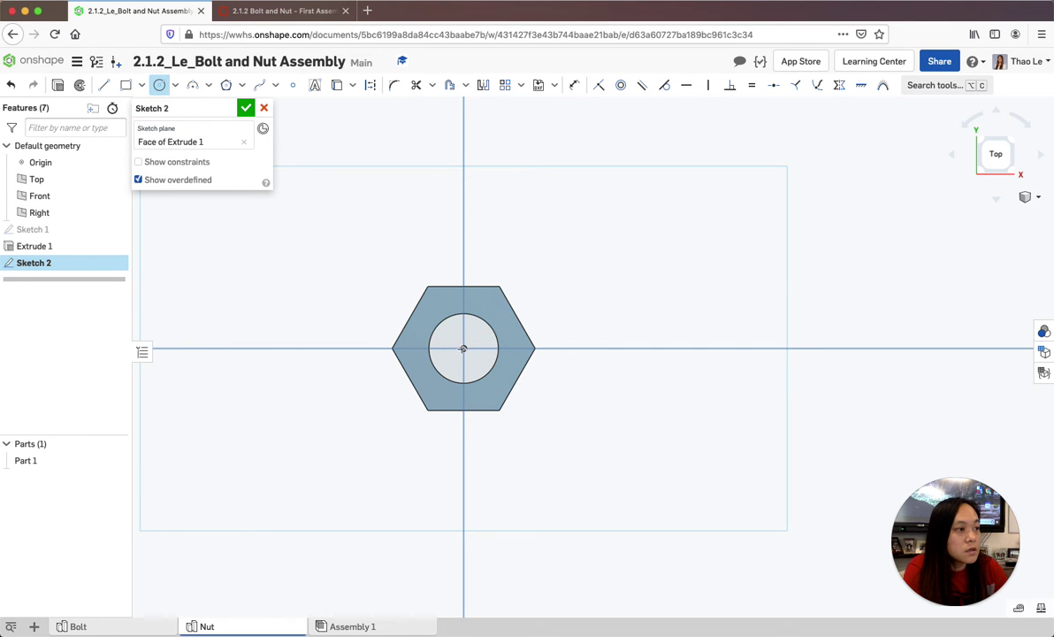
{"action": "left_click", "coordinate": [464, 348]}
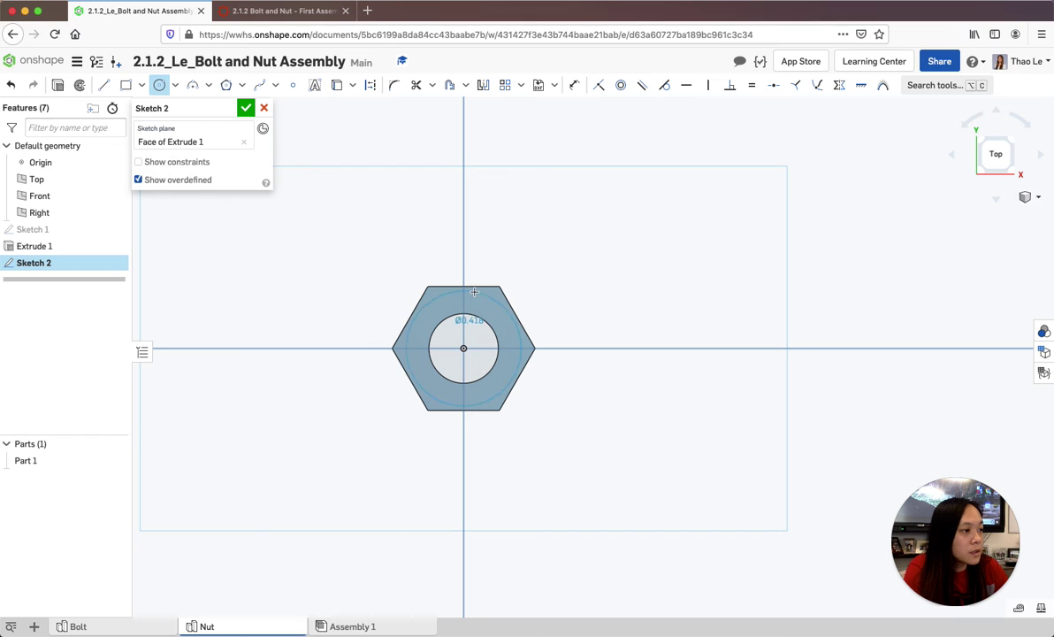
{"action": "left_click", "coordinate": [474, 290]}
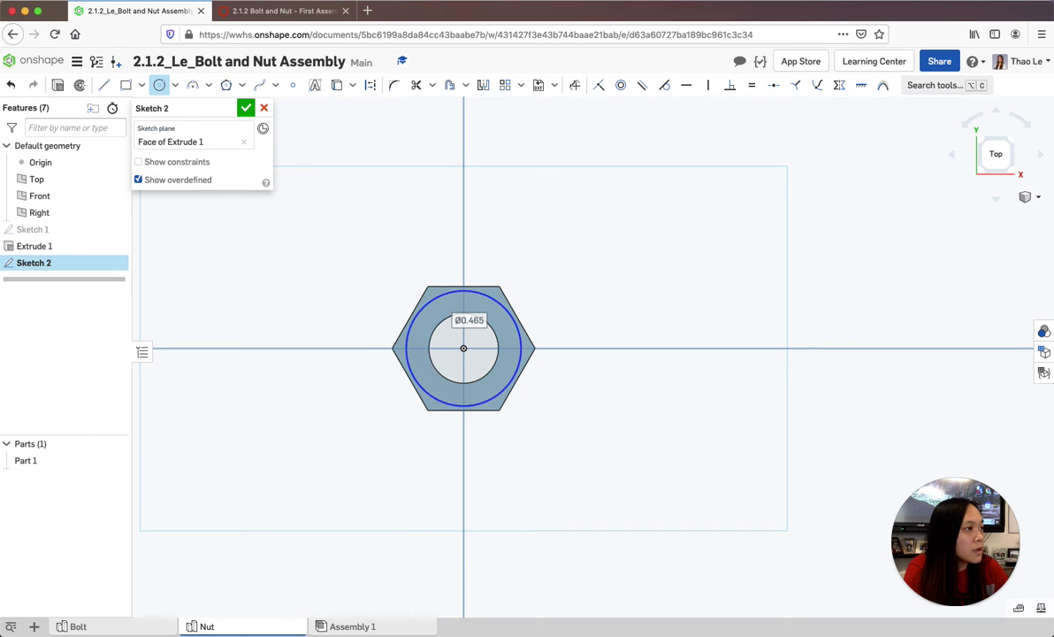
{"action": "left_click", "coordinate": [663, 85]}
{"action": "left_click", "coordinate": [470, 290]}
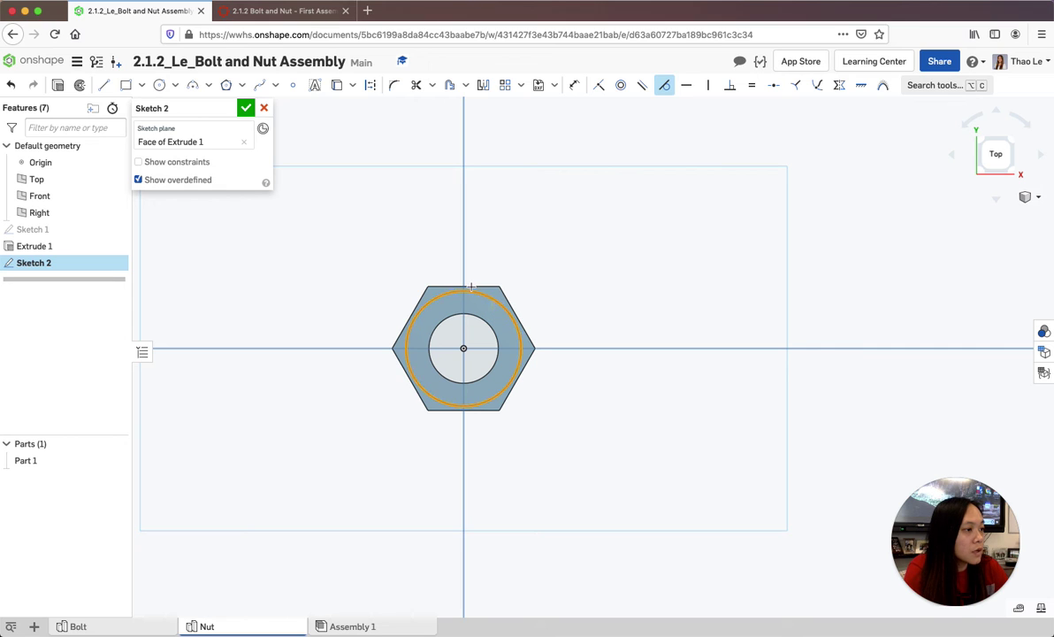
{"action": "left_click", "coordinate": [471, 286]}
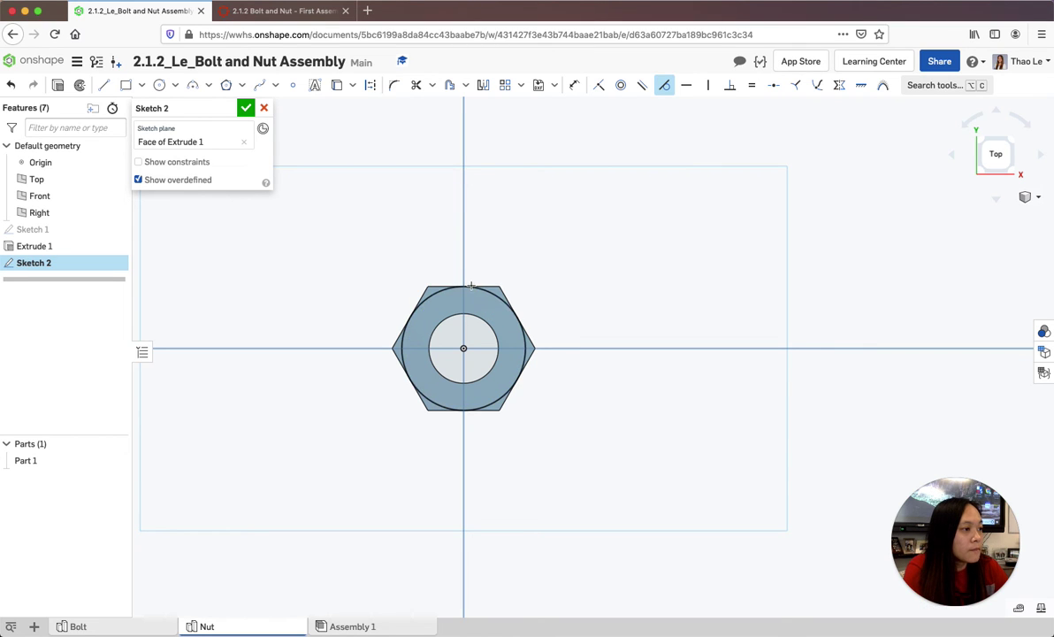
Add a larger Ø0.741 centre-point circle around the hexagon and start an extrude
{"action": "left_click", "coordinate": [175, 85]}
{"action": "left_click", "coordinate": [174, 114]}
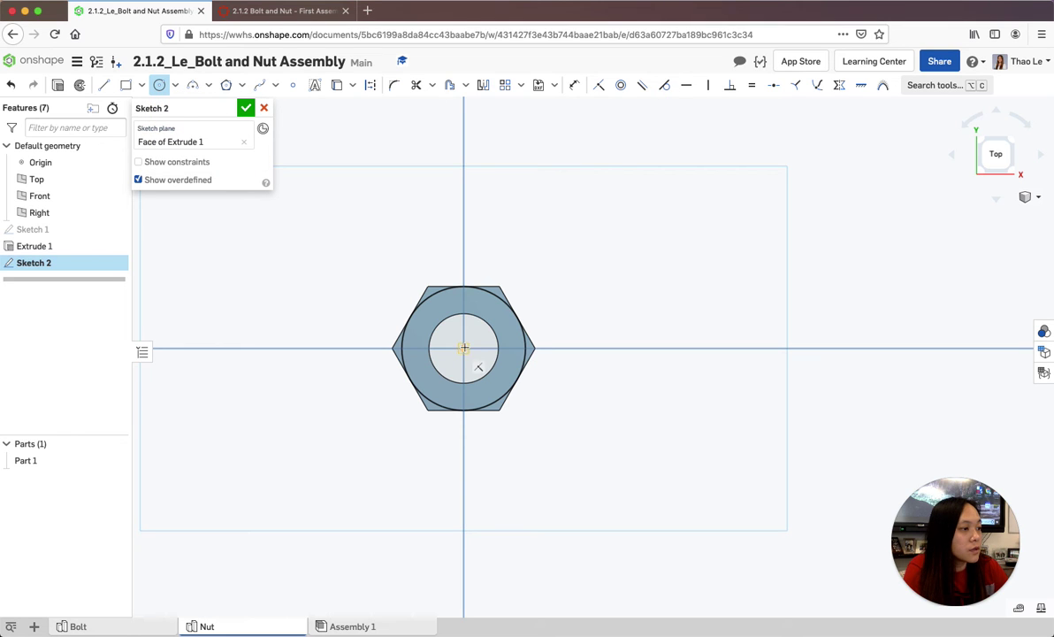
{"action": "left_click", "coordinate": [497, 264]}
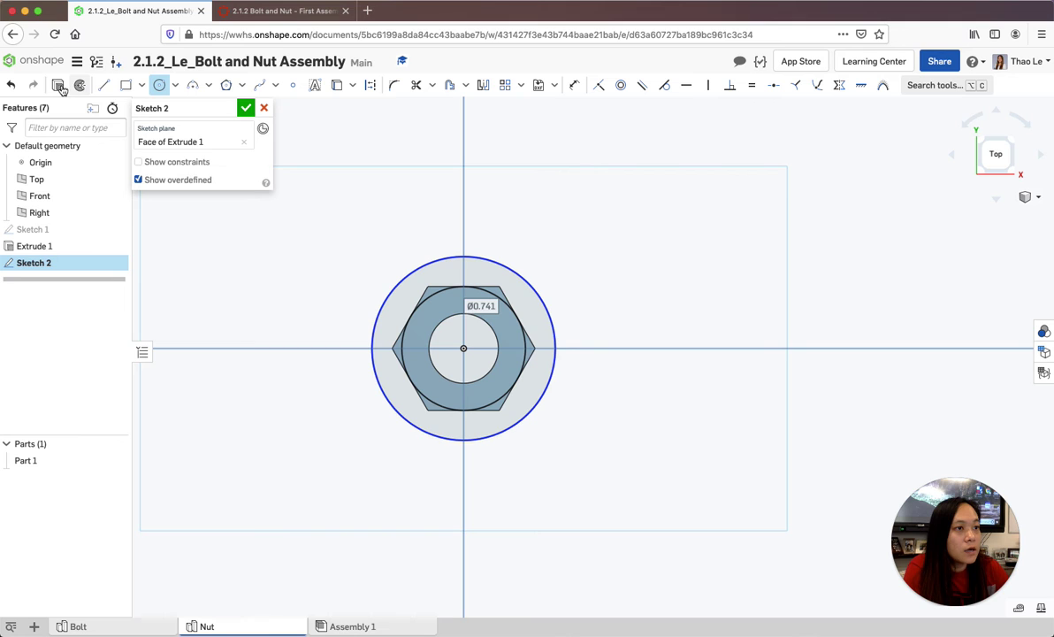
{"action": "left_click", "coordinate": [58, 86]}
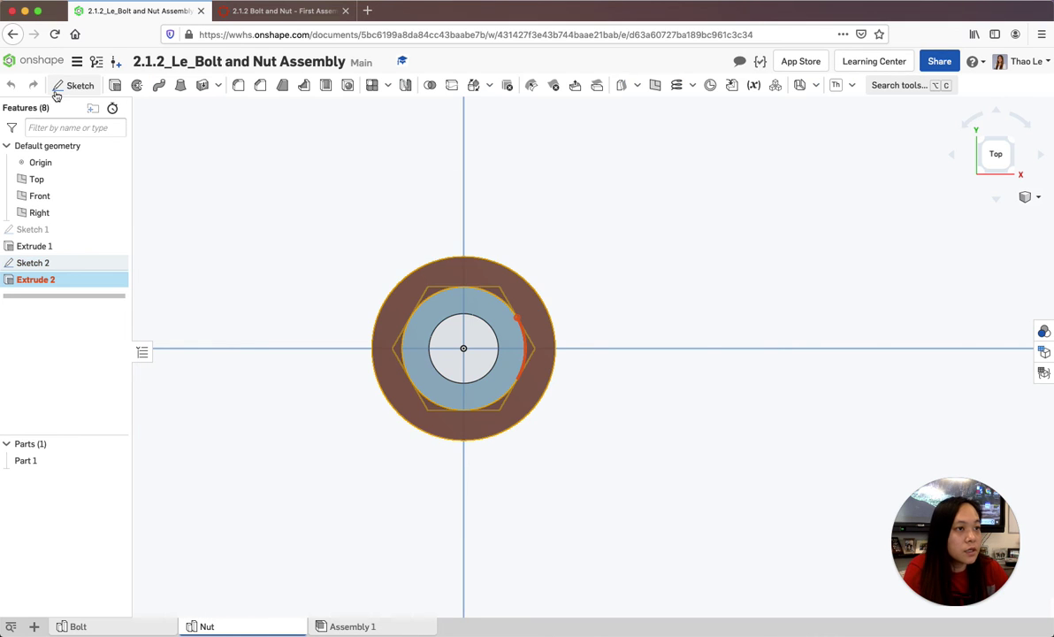
Commit Extrude 2, undo and restore it, then re-apply it joined to the nut part
{"action": "left_click", "coordinate": [246, 108]}
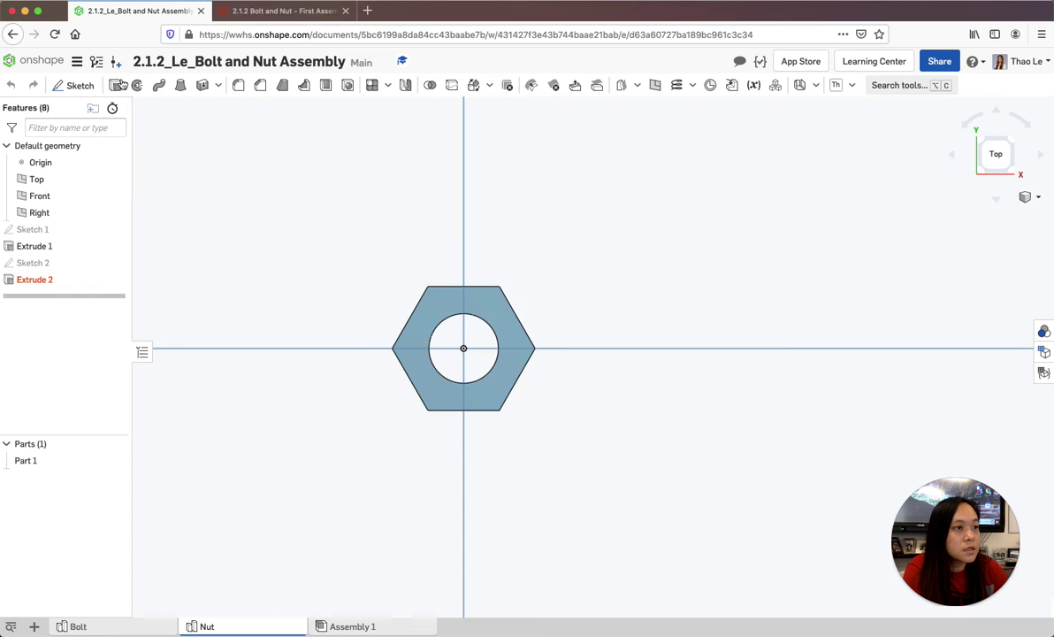
{"action": "key", "text": "super+z"}
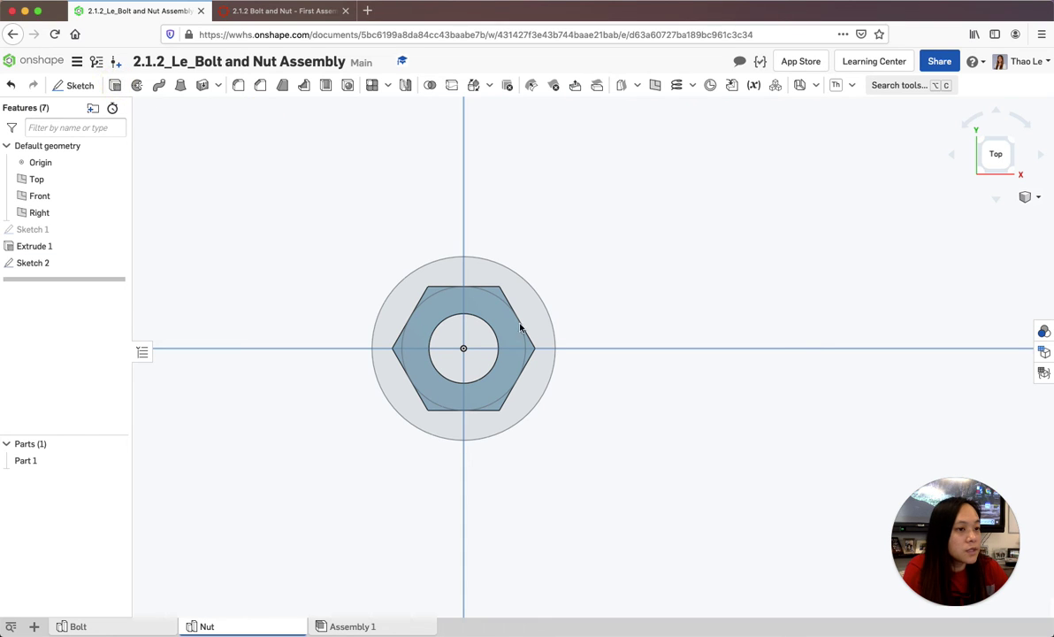
{"action": "key", "text": "shift+e"}
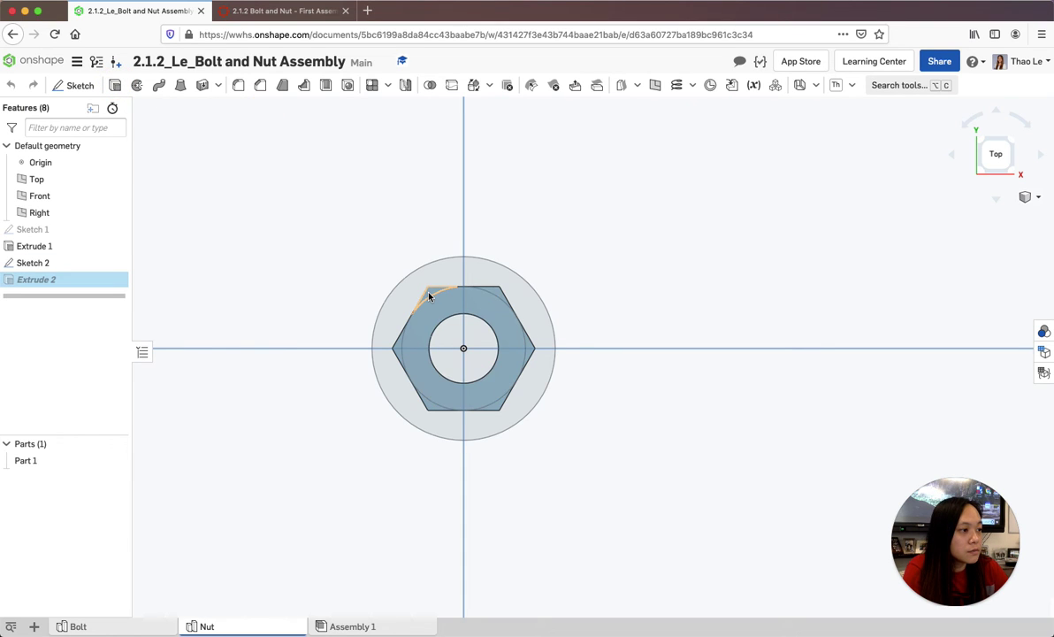
{"action": "left_click", "coordinate": [429, 297]}
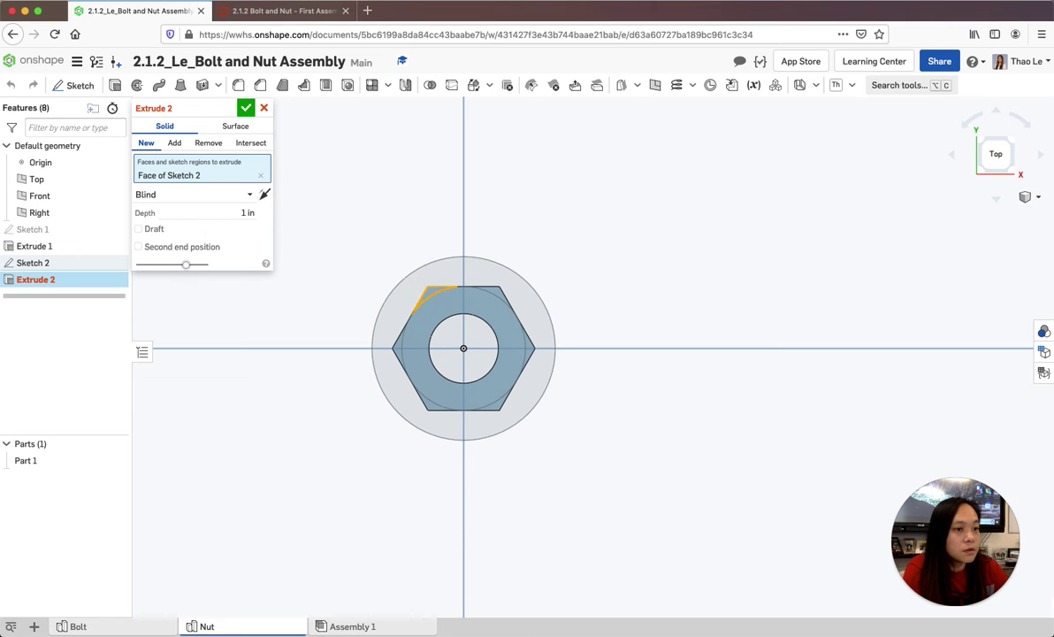
{"action": "left_click", "coordinate": [519, 349]}
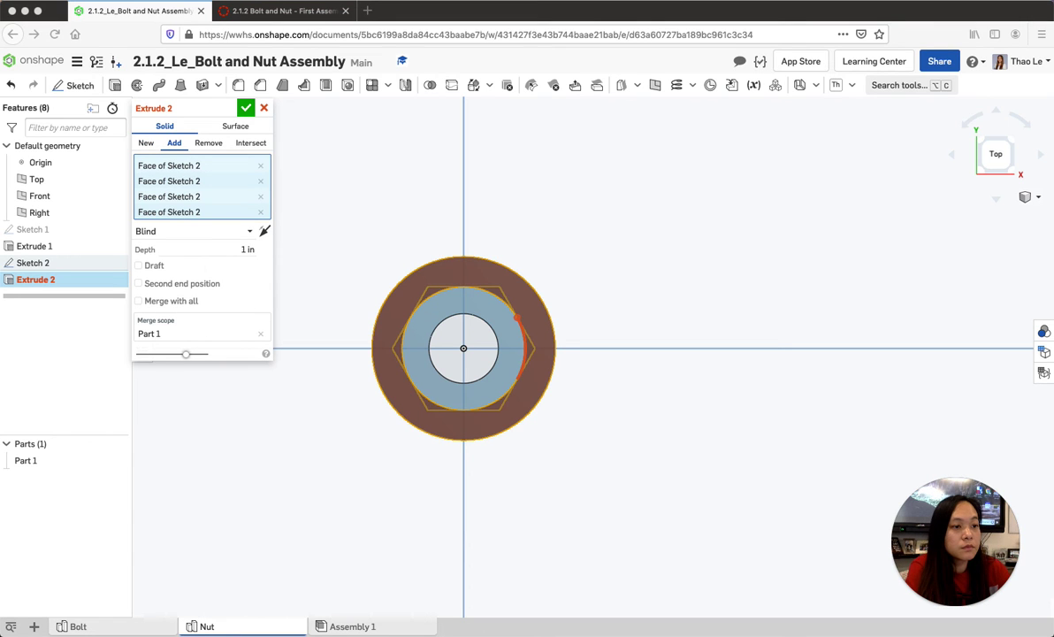
{"action": "left_click", "coordinate": [245, 107]}
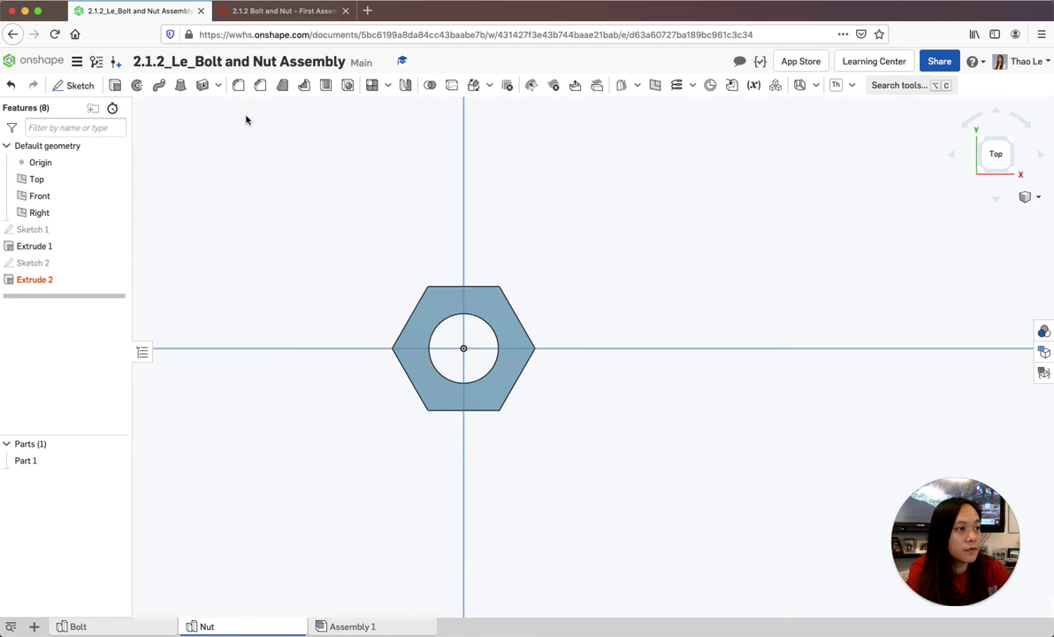
Fix the failed Extrude 2 as a Remove cut with a 60° draft and accept it
{"action": "mouse_move", "coordinate": [32, 283]}
{"action": "left_click", "coordinate": [33, 283]}
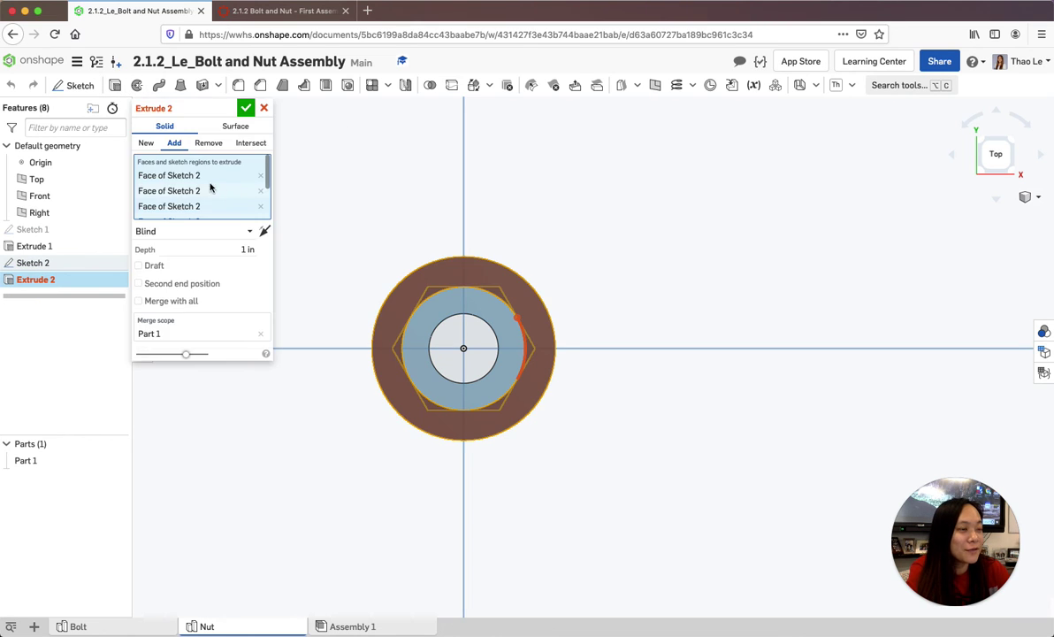
{"action": "left_click", "coordinate": [139, 265]}
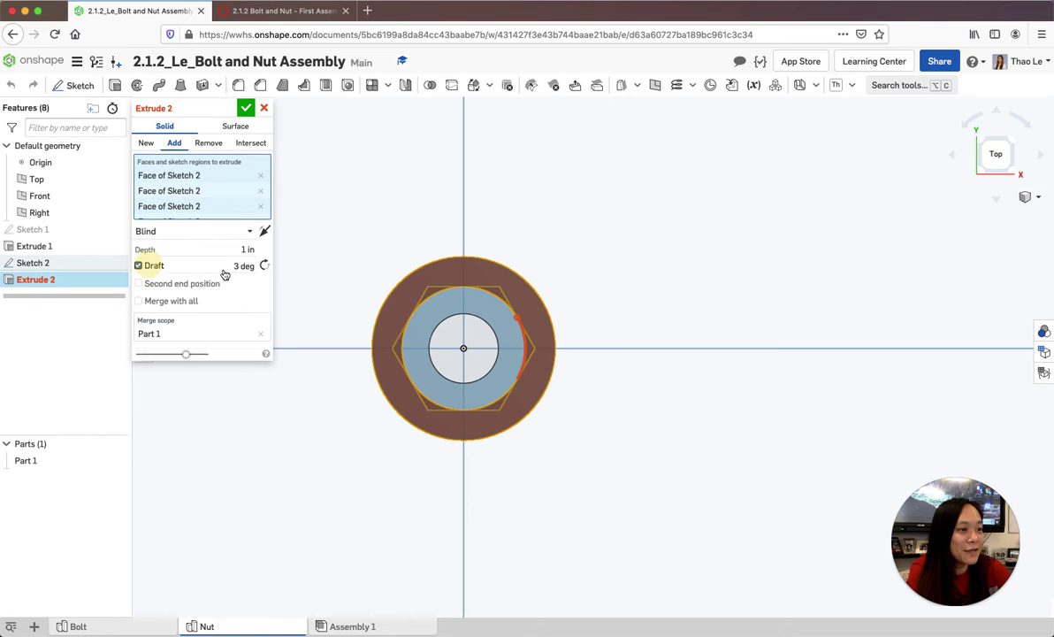
{"action": "left_click", "coordinate": [237, 266]}
{"action": "key", "text": "BackSpace"}
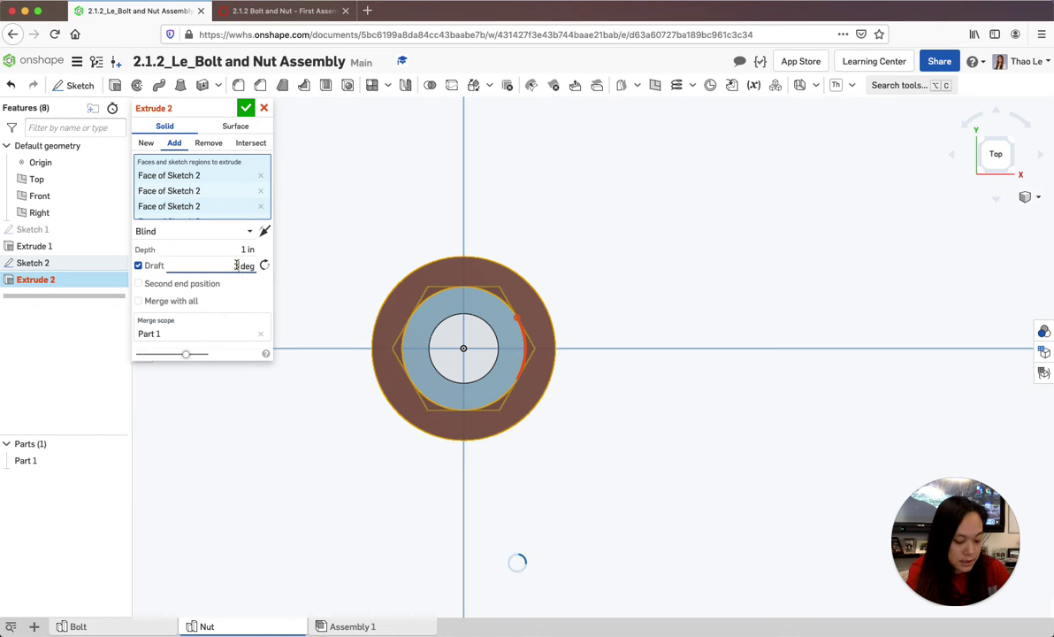
{"action": "type", "text": "3"}
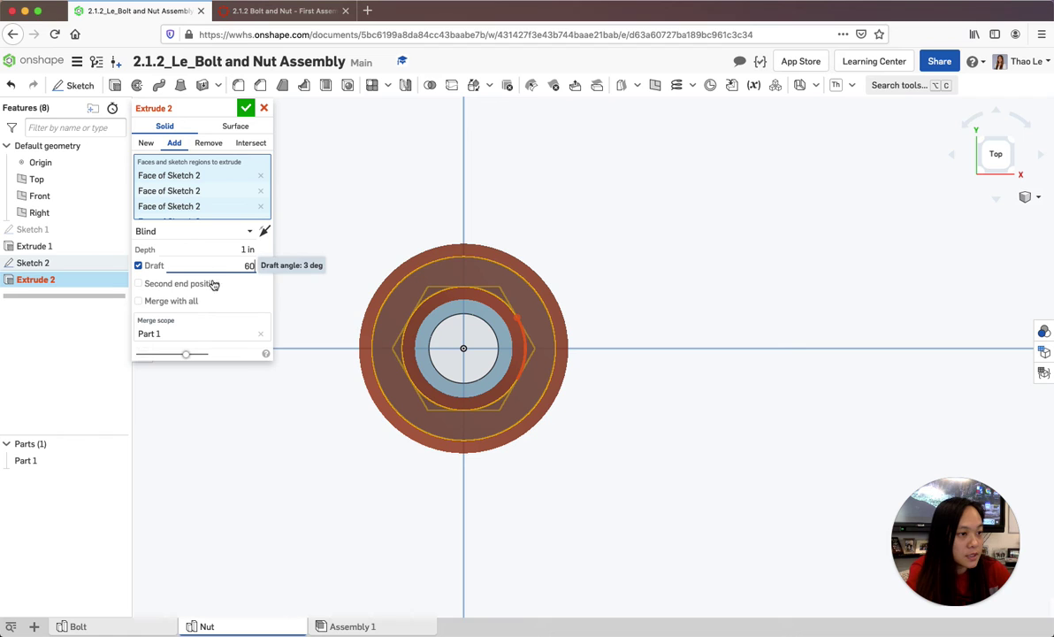
{"action": "key", "text": "Return"}
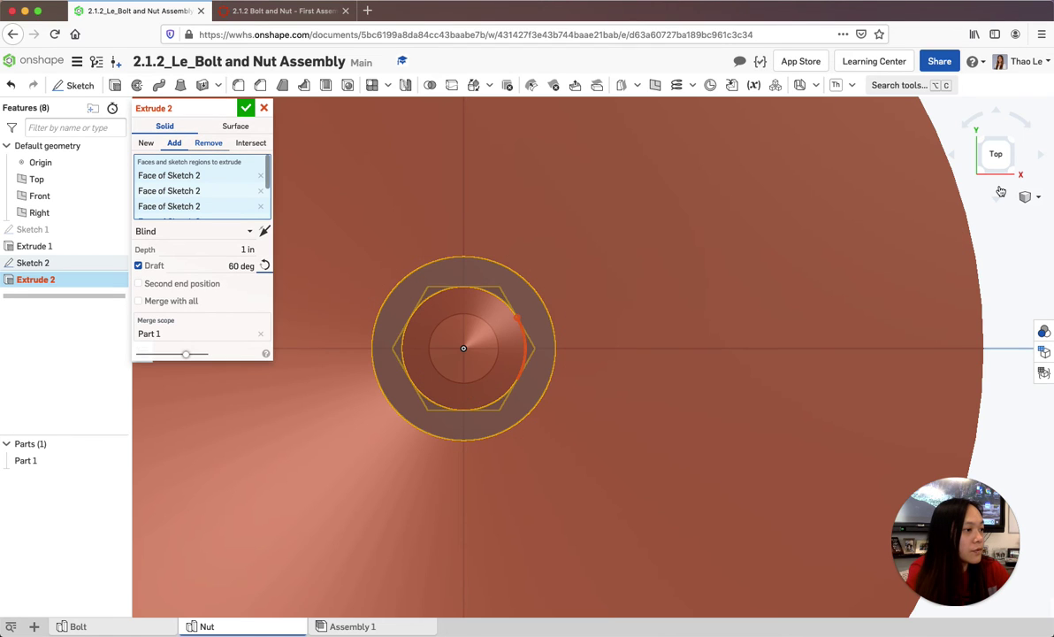
{"action": "left_click", "coordinate": [209, 142]}
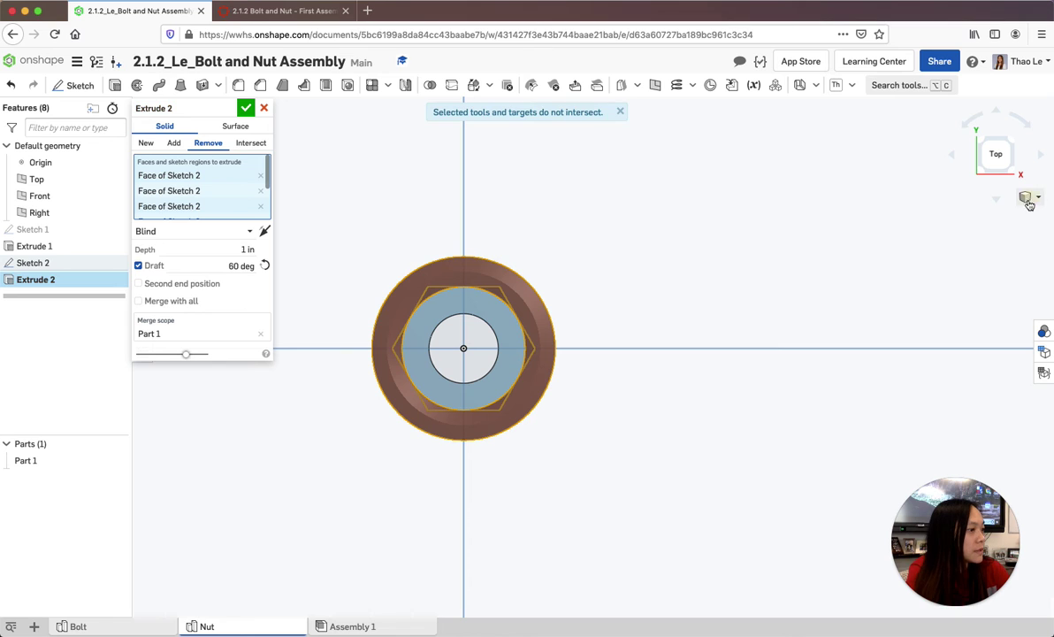
{"action": "left_click", "coordinate": [1026, 197]}
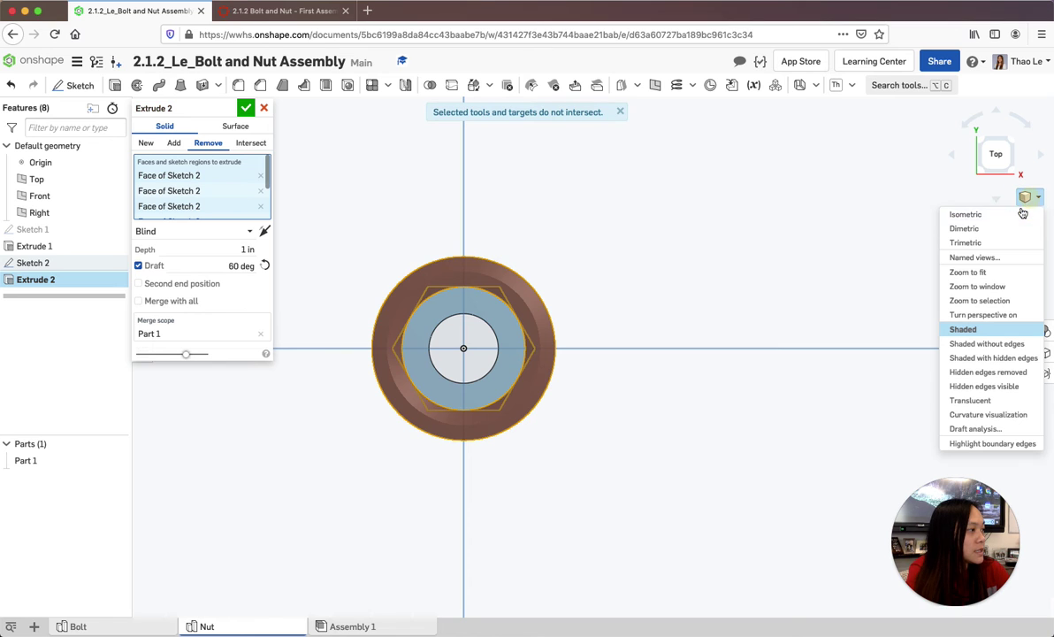
{"action": "left_click", "coordinate": [245, 108]}
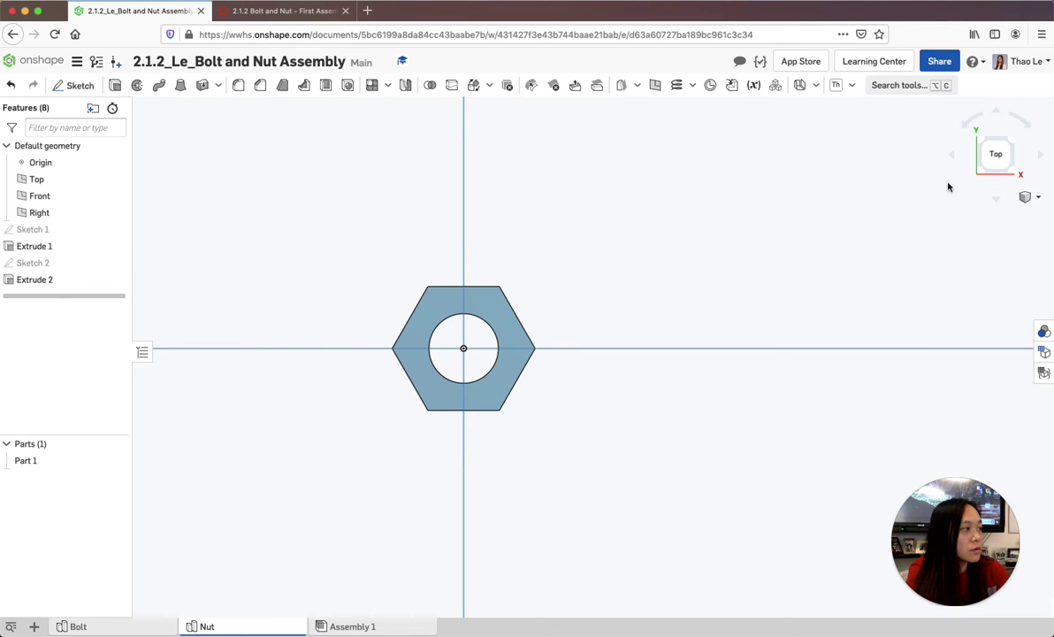
{"action": "left_click", "coordinate": [1026, 196]}
In isometric view, reopen Extrude 2 and flip its drafted cut to the opposite direction
{"action": "left_click", "coordinate": [1015, 214]}
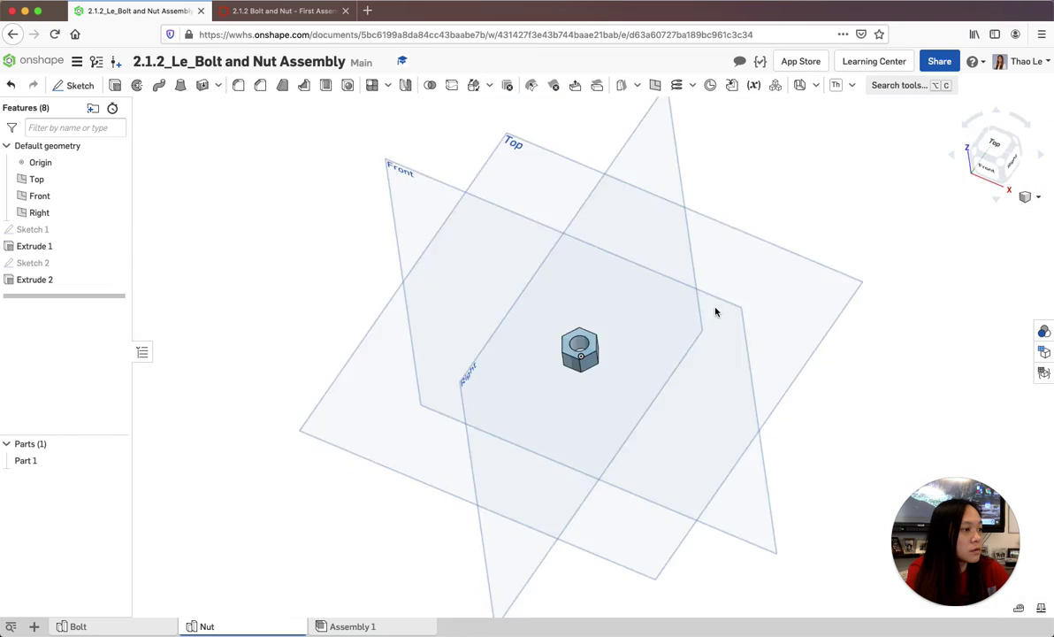
{"action": "left_click", "coordinate": [29, 278]}
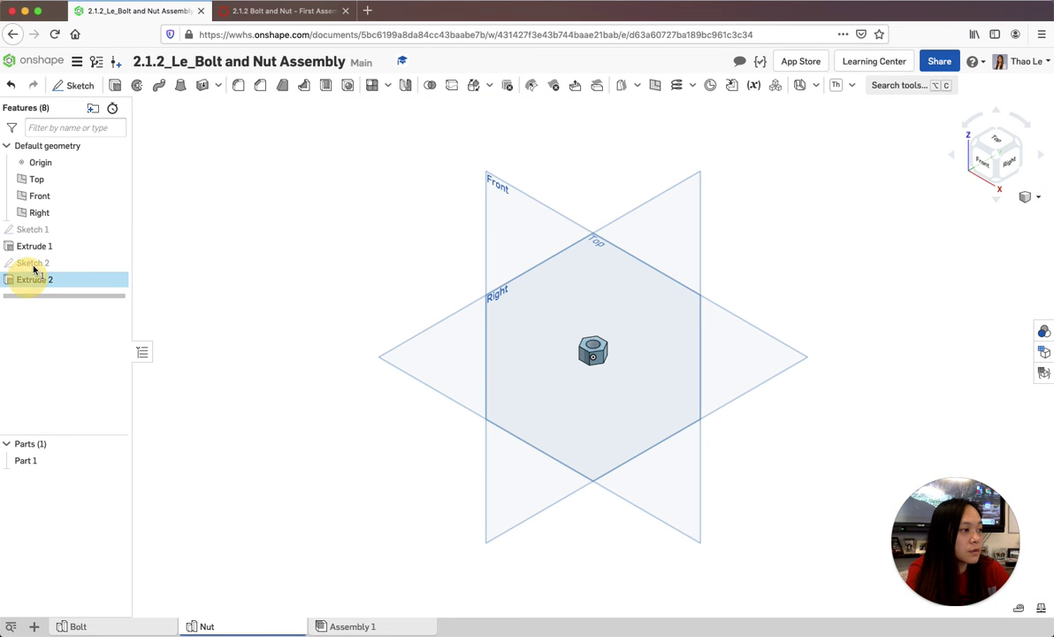
{"action": "left_click_drag", "start_coordinate": [6, 320], "coordinate": [27, 302]}
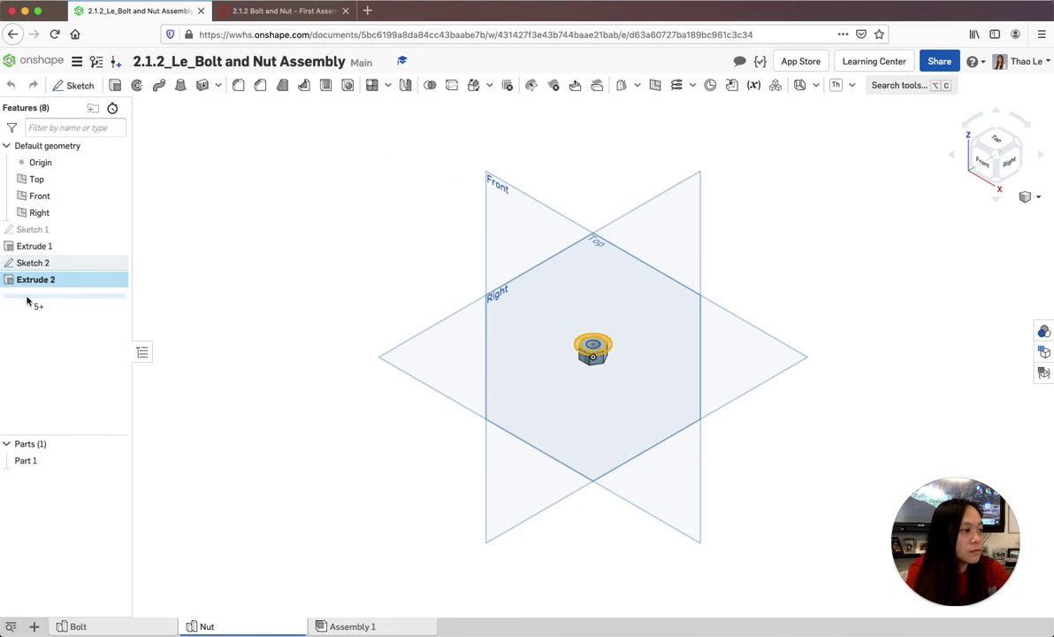
{"action": "double_click", "coordinate": [38, 281]}
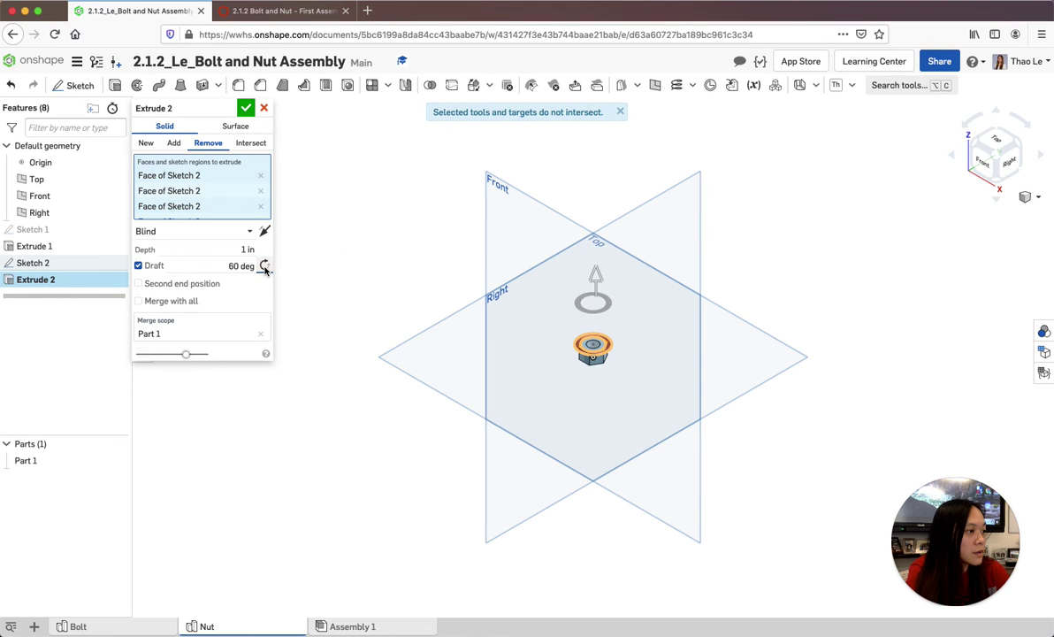
{"action": "left_click", "coordinate": [265, 267]}
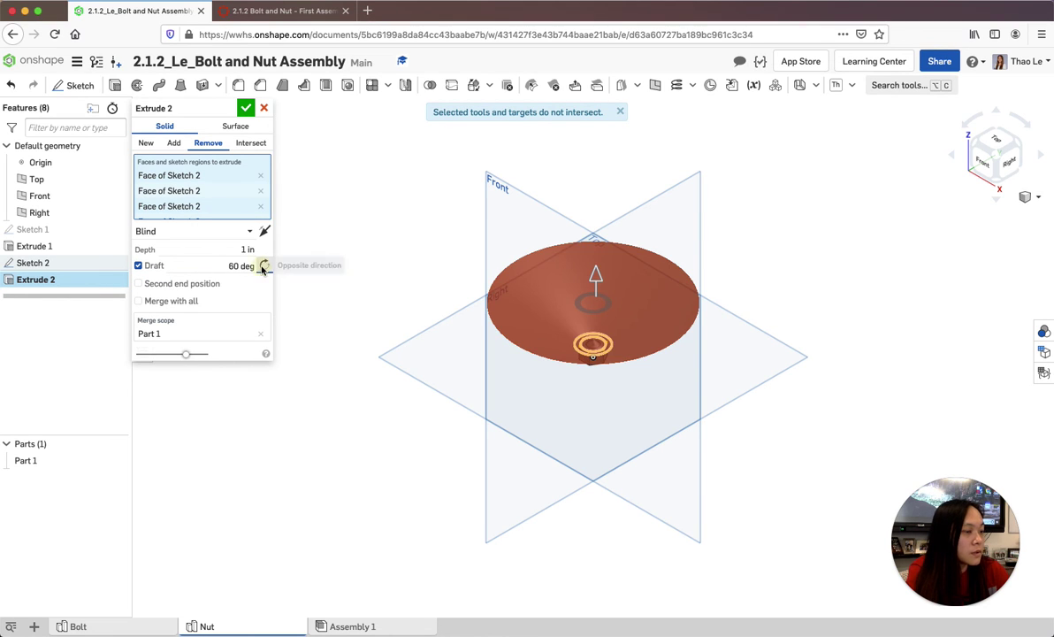
{"action": "left_click", "coordinate": [264, 233]}
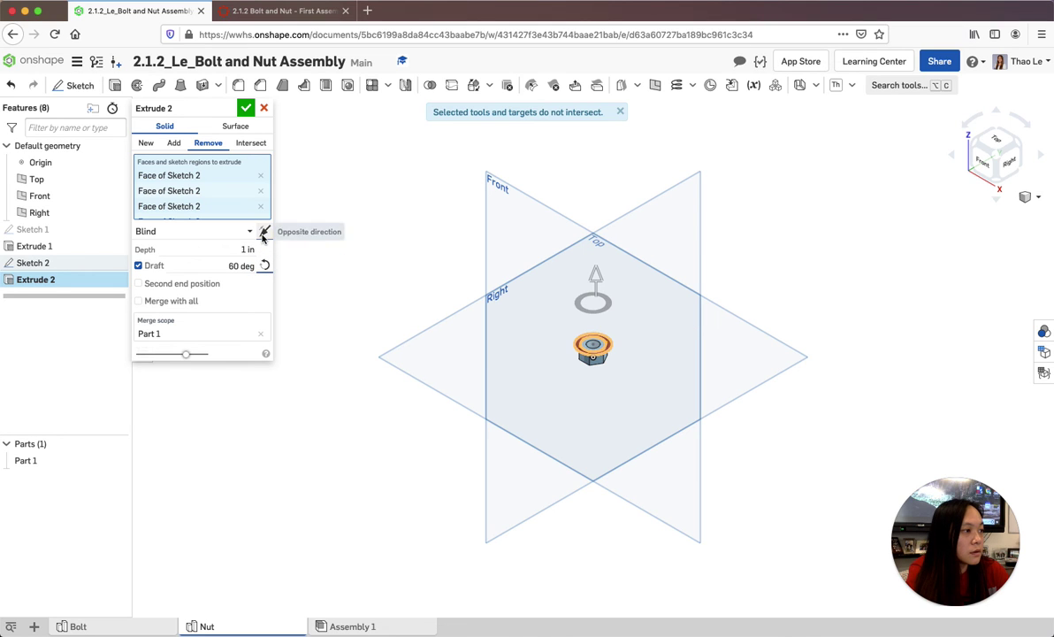
{"action": "left_click", "coordinate": [263, 233]}
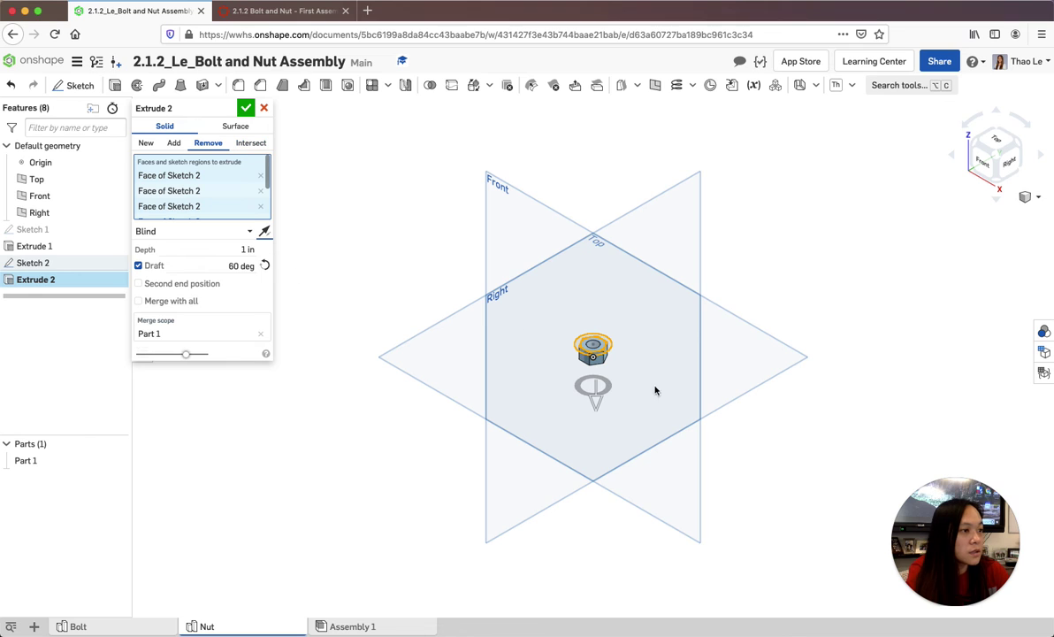
Commit the flipped Extrude 2, face the nut's bottom, and start Sketch 3
{"action": "left_click", "coordinate": [246, 107]}
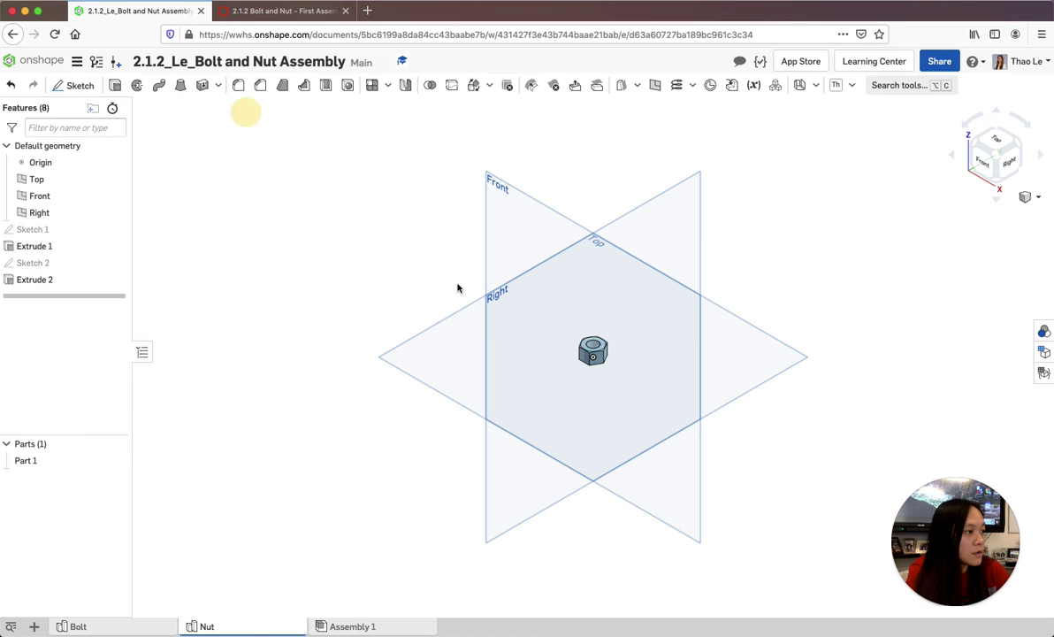
{"action": "scroll", "coordinate": [628, 338], "scroll_direction": "up", "scroll_amount": 5}
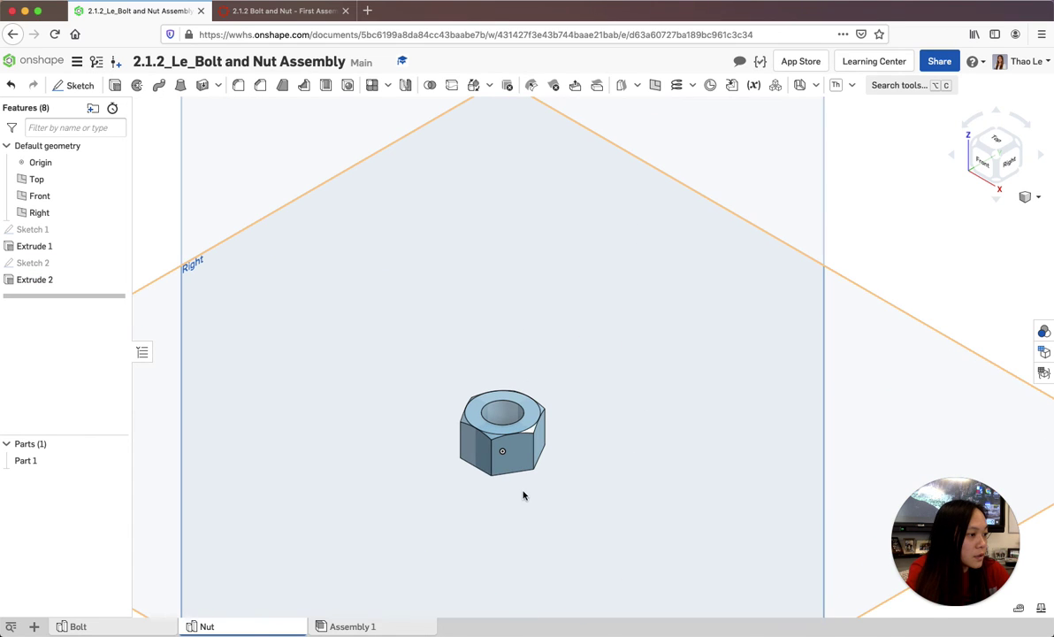
{"action": "mouse_move", "coordinate": [582, 435]}
{"action": "right_mouse_down"}
{"action": "mouse_move", "coordinate": [585, 402]}
{"action": "mouse_move", "coordinate": [574, 451]}
{"action": "right_mouse_up"}
{"action": "left_click", "coordinate": [987, 168]}
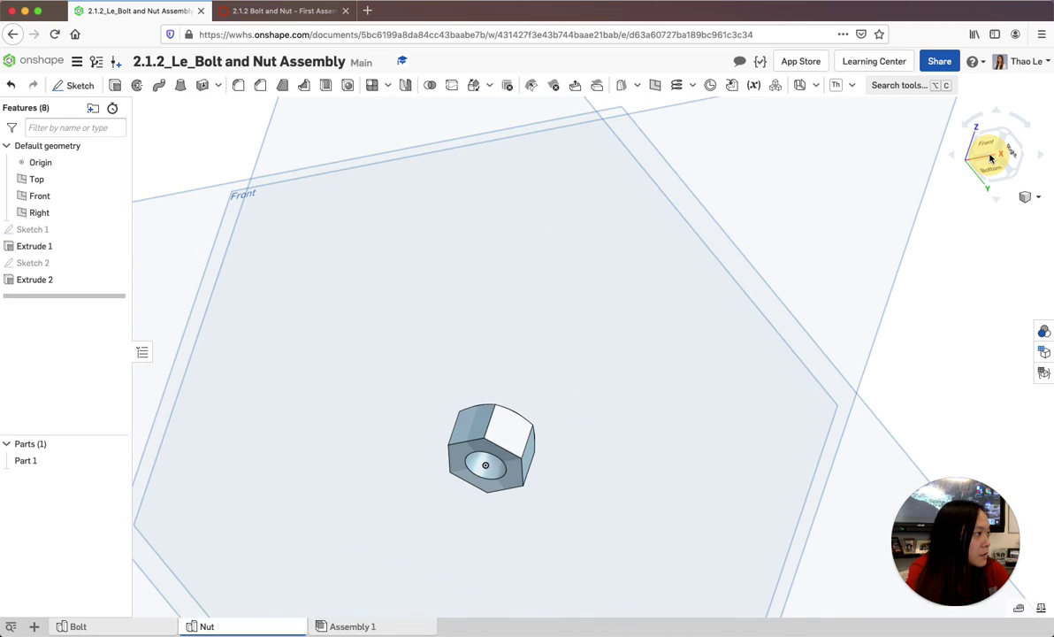
{"action": "left_click", "coordinate": [991, 169]}
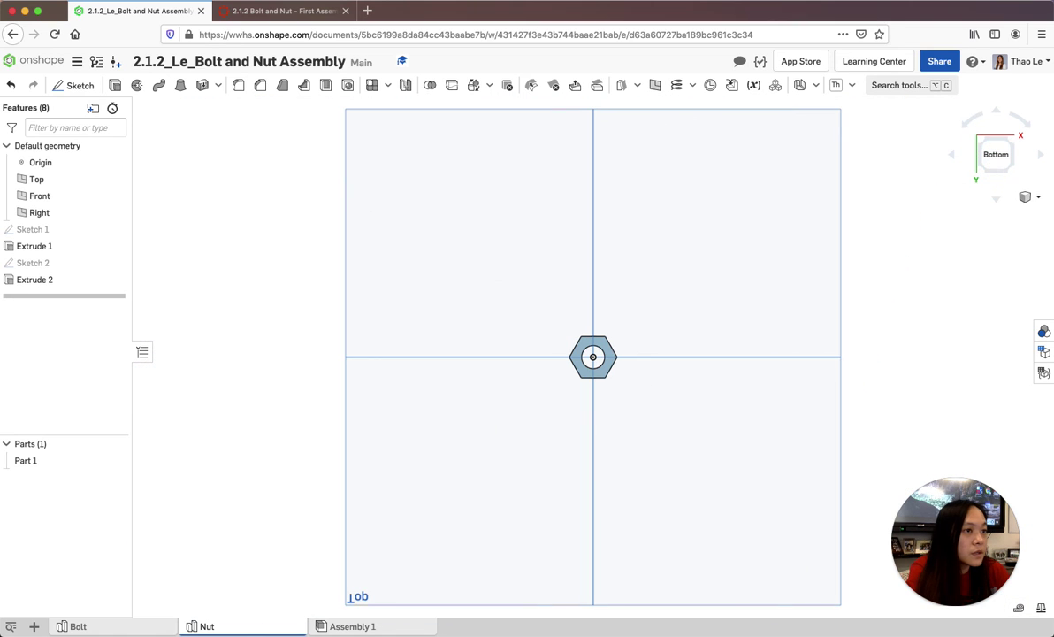
{"action": "left_click", "coordinate": [63, 85]}
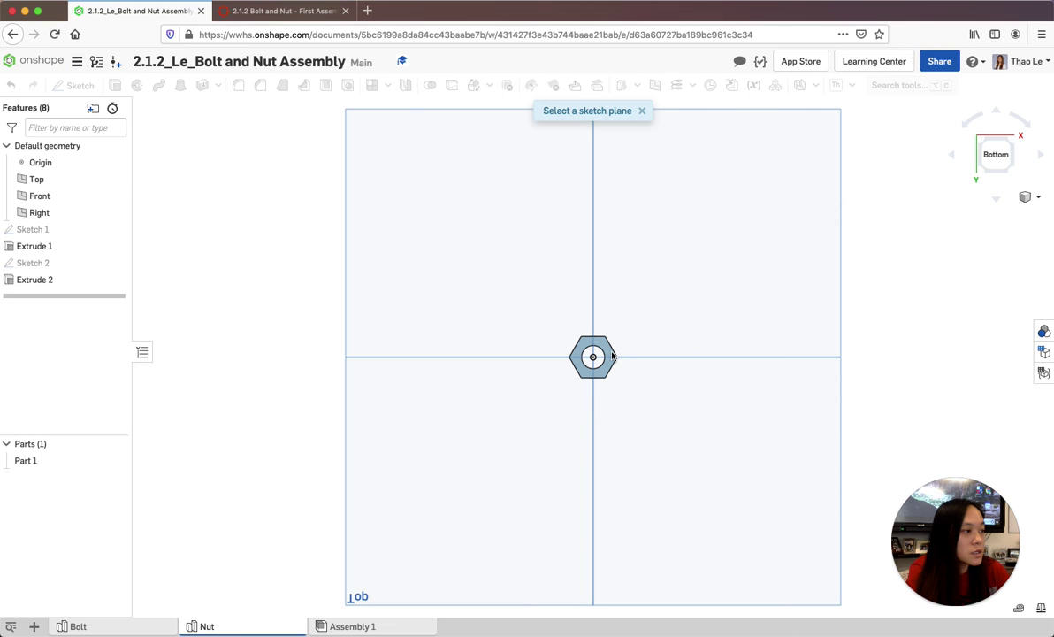
{"action": "scroll", "coordinate": [600, 350], "scroll_direction": "up", "scroll_amount": 1}
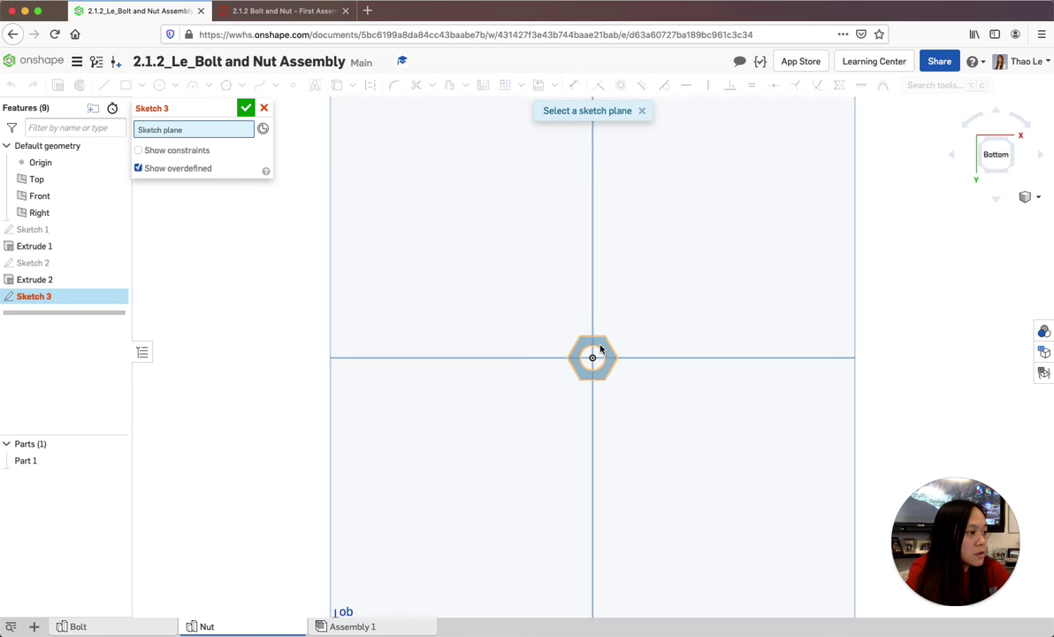
{"action": "scroll", "coordinate": [601, 352], "scroll_direction": "up", "scroll_amount": 5}
On the nut's bottom face, sketch a centre-point circle tangent to the hexagon's top edge
{"action": "left_click", "coordinate": [602, 356]}
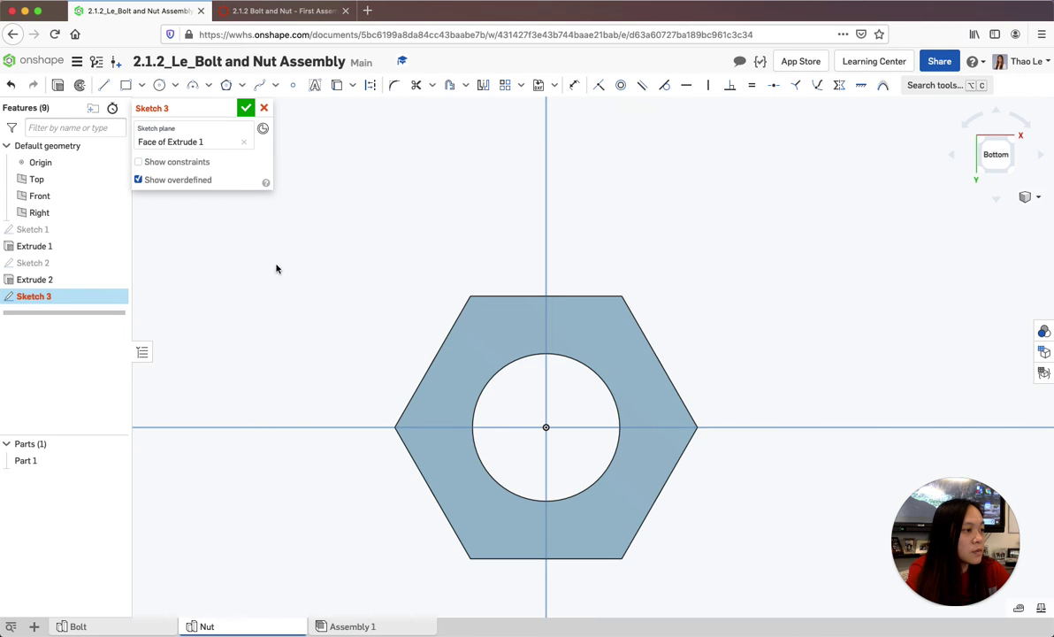
{"action": "left_click", "coordinate": [173, 85]}
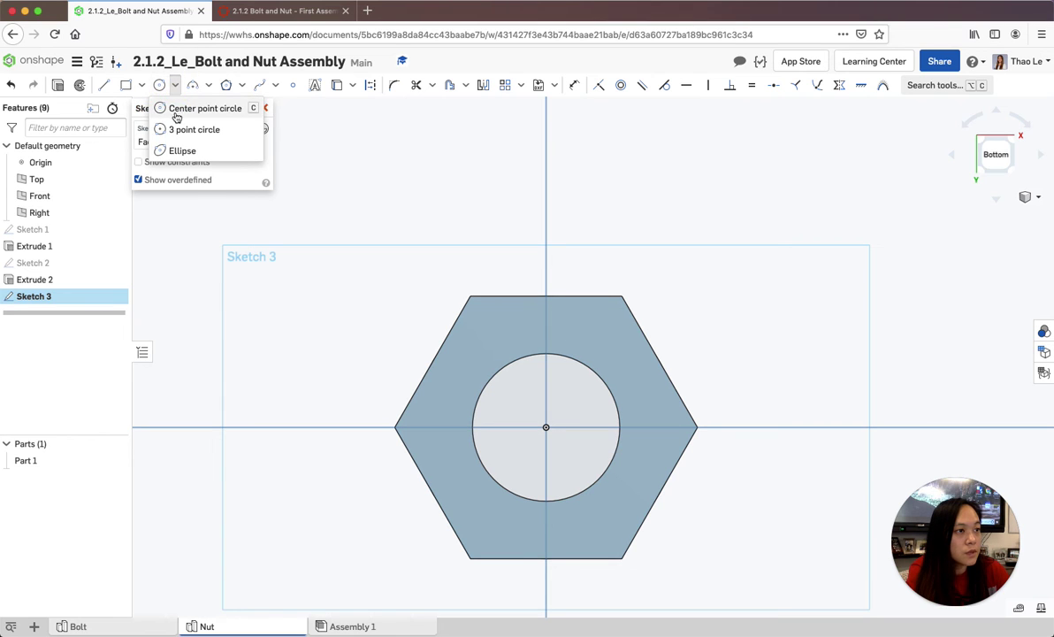
{"action": "left_click", "coordinate": [181, 108]}
{"action": "left_click_drag", "start_coordinate": [545, 427], "coordinate": [565, 308]}
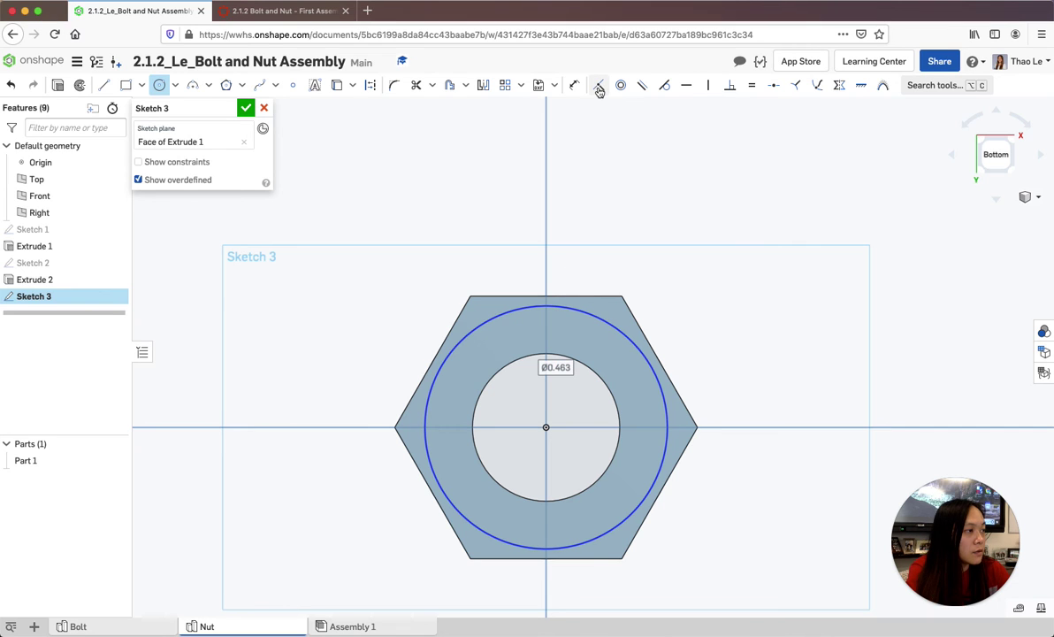
{"action": "left_click", "coordinate": [666, 86]}
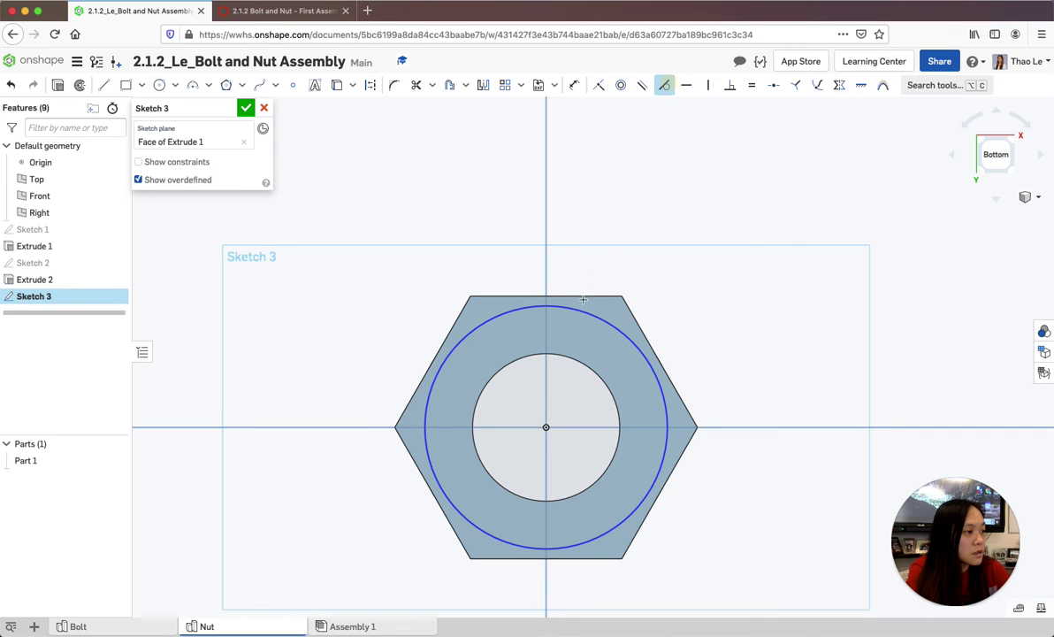
{"action": "left_click", "coordinate": [554, 297]}
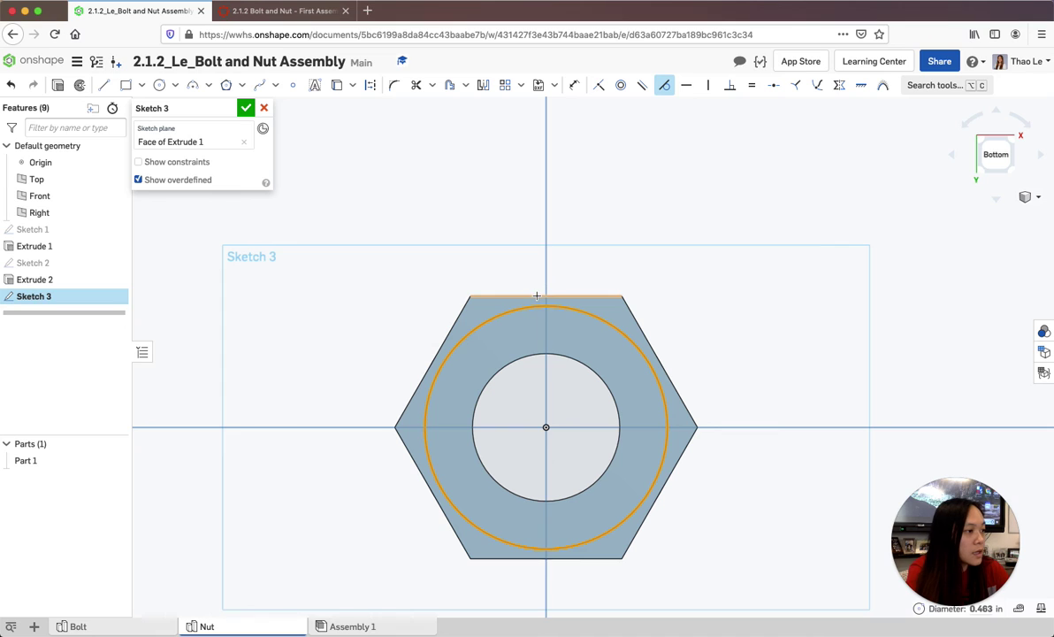
{"action": "left_click", "coordinate": [537, 297]}
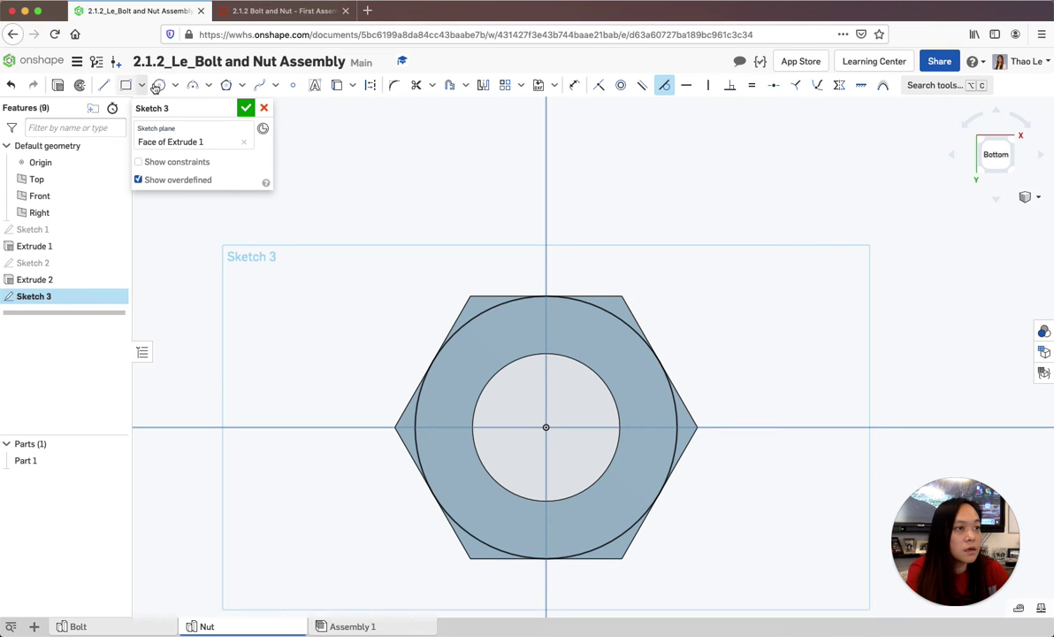
Add a larger Ø0.732 circle at the origin and start extruding the sketch
{"action": "left_click", "coordinate": [159, 86]}
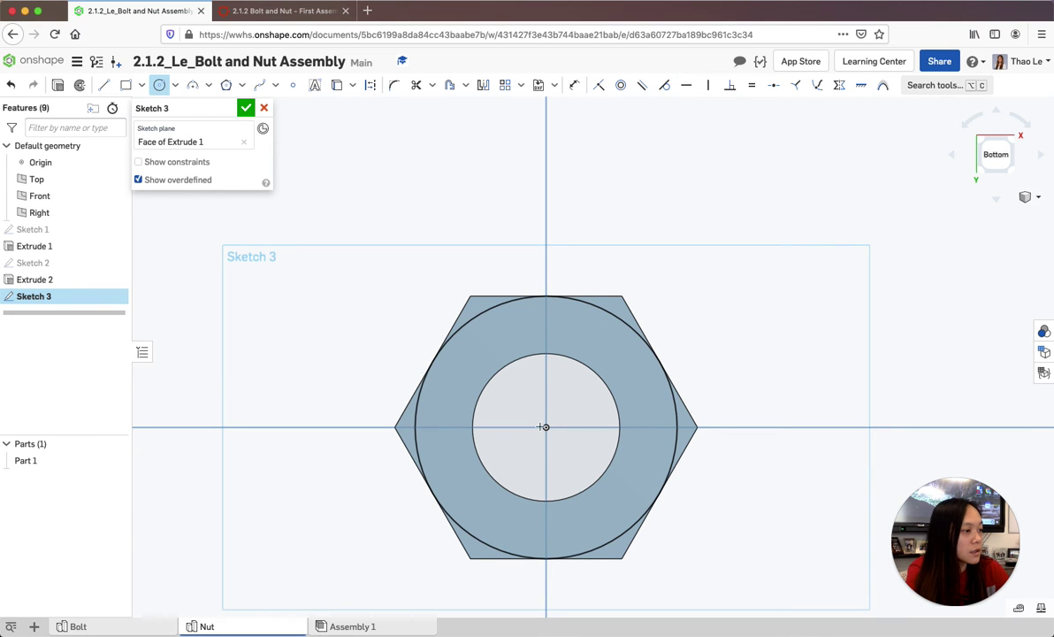
{"action": "left_click", "coordinate": [545, 427]}
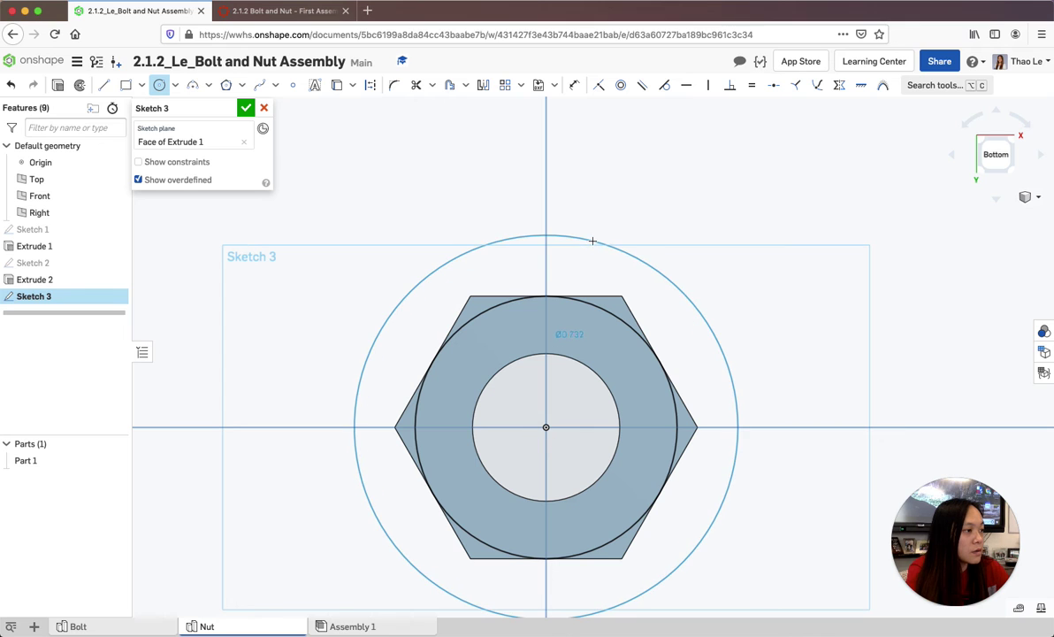
{"action": "left_click", "coordinate": [589, 238]}
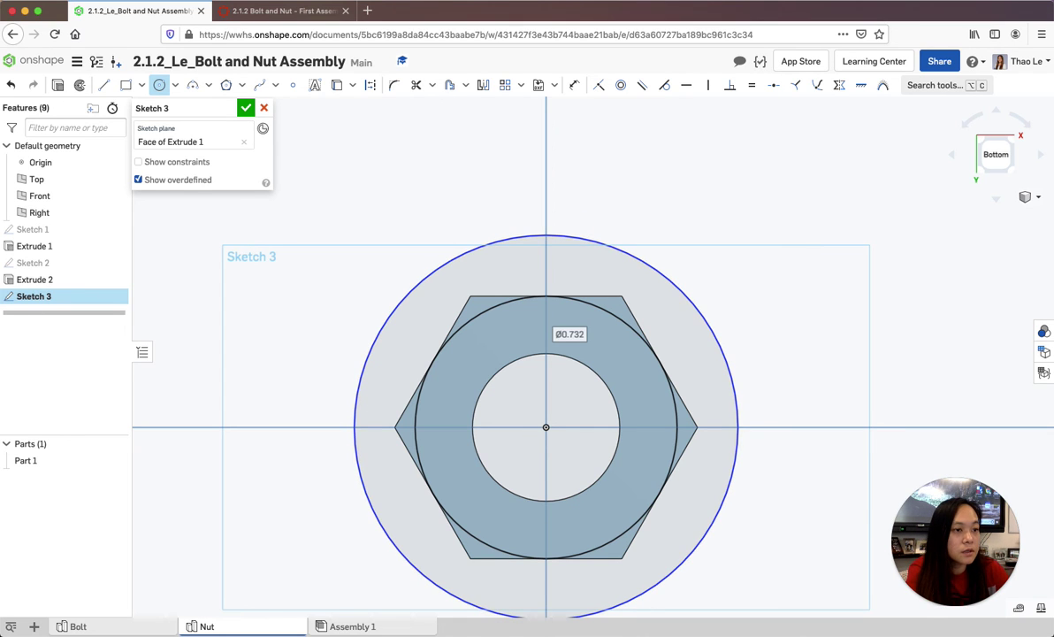
{"action": "key", "text": "shift+e"}
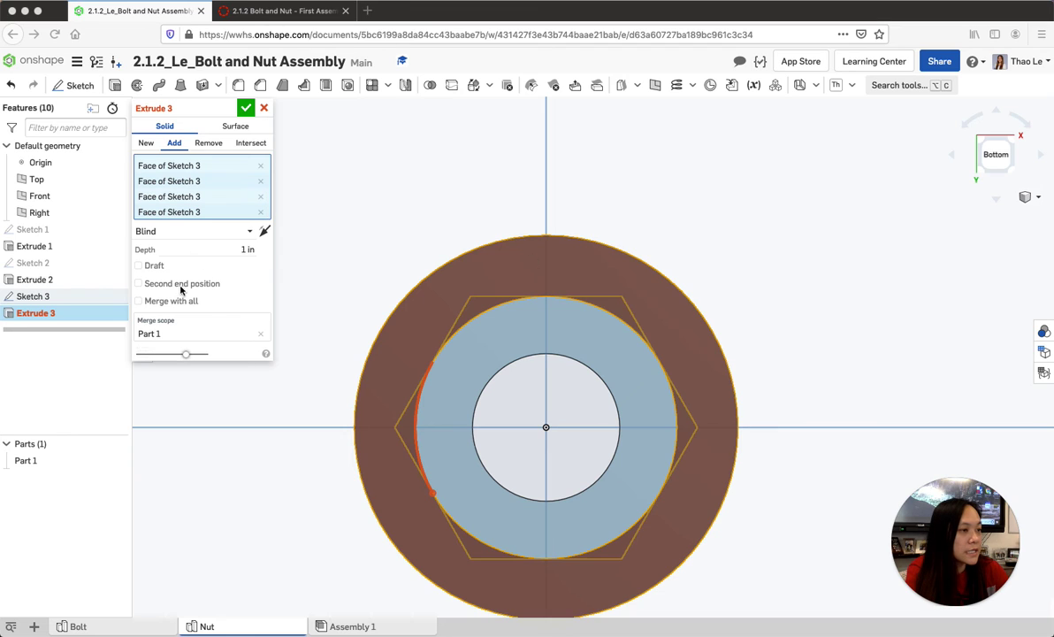
Set Extrude 3 to Remove with a 60° draft angle and apply the cut
{"action": "left_click", "coordinate": [212, 144]}
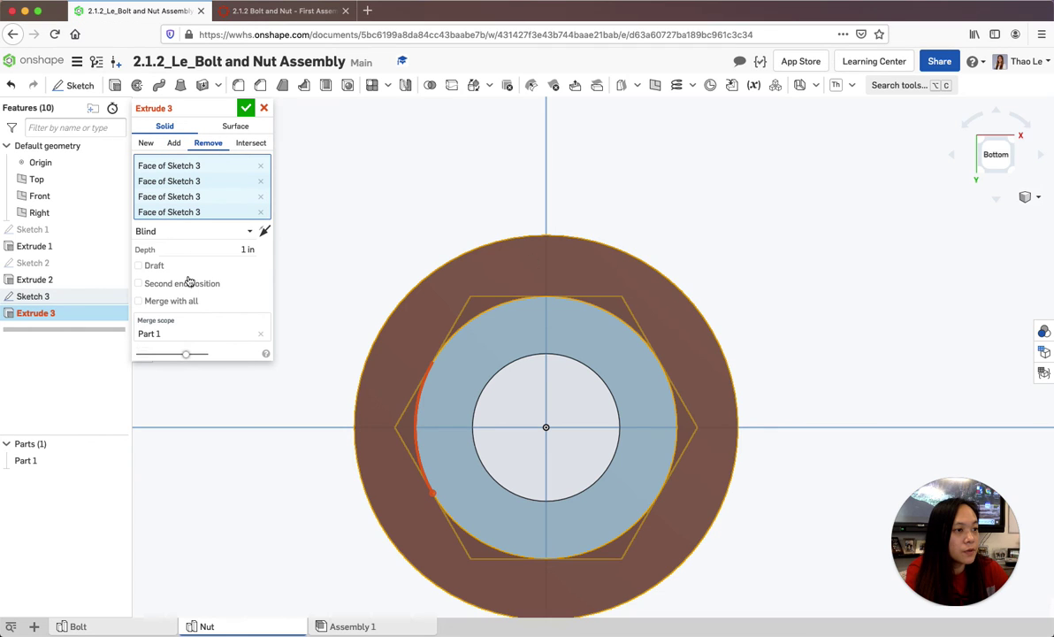
{"action": "left_click", "coordinate": [151, 267]}
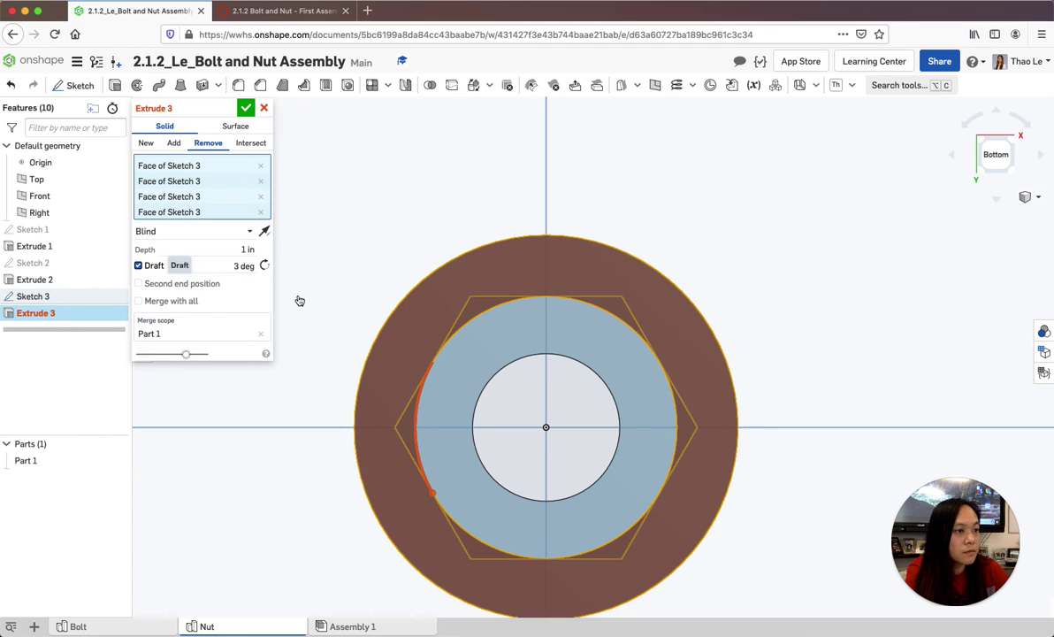
{"action": "left_click", "coordinate": [238, 266]}
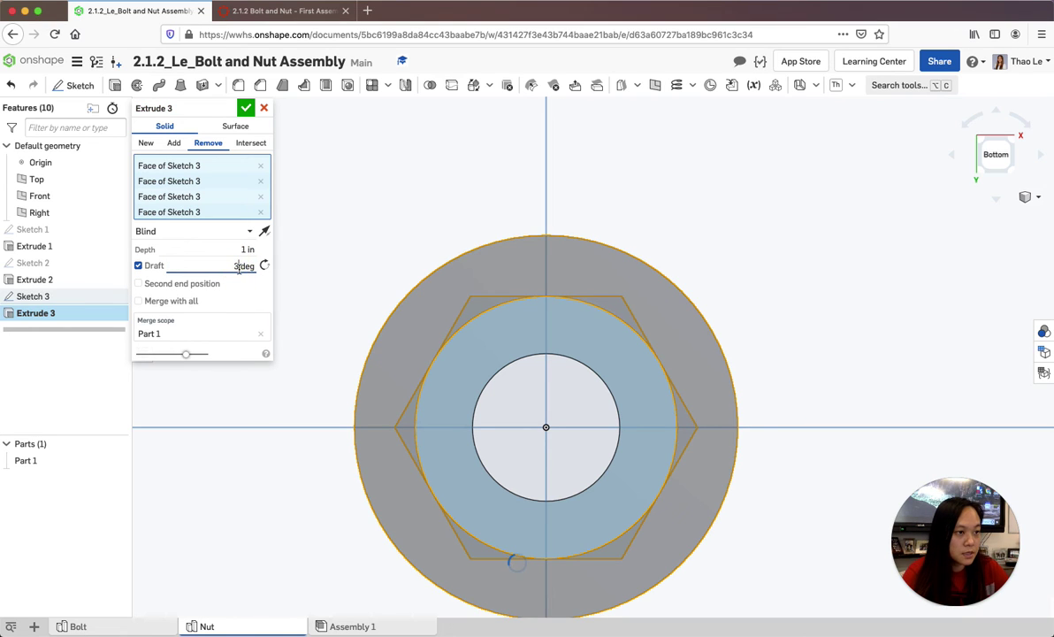
{"action": "type", "text": "60"}
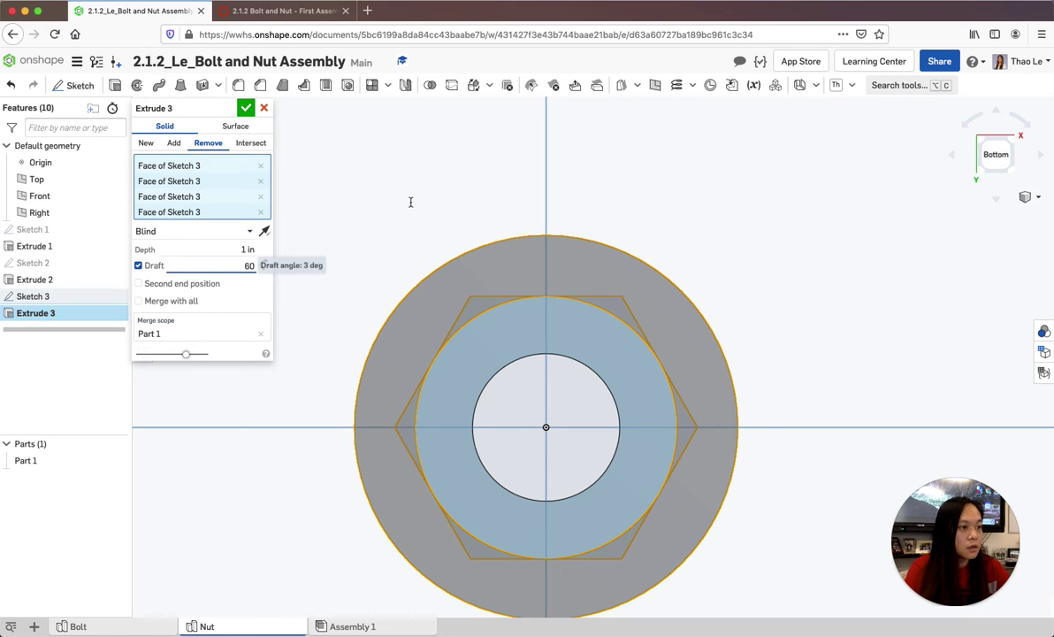
{"action": "key", "text": "Return"}
{"action": "left_click", "coordinate": [1026, 198]}
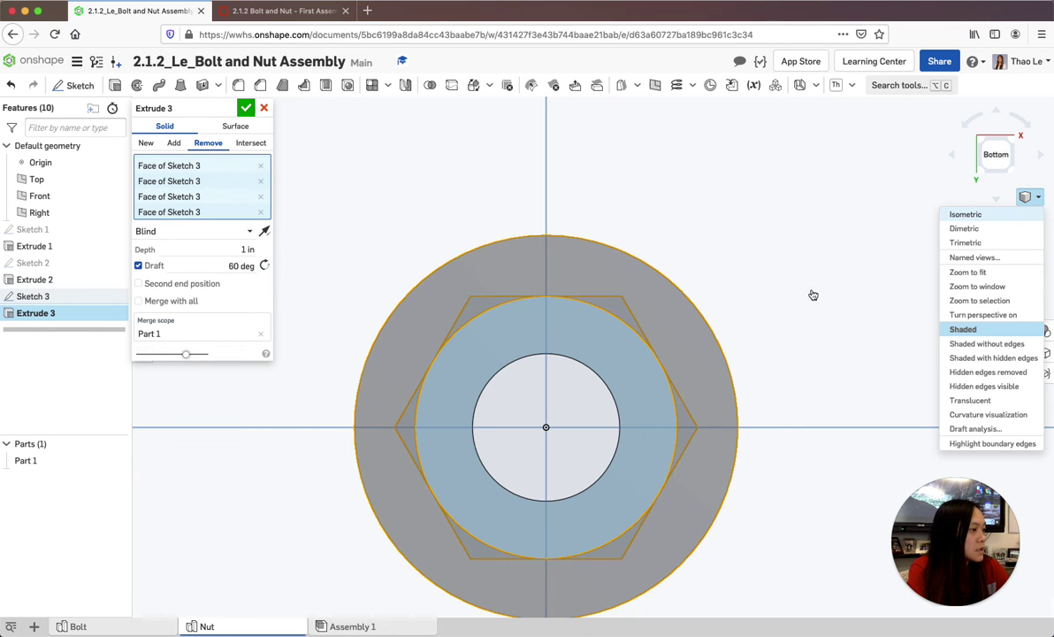
{"action": "left_click", "coordinate": [249, 109]}
{"action": "left_click", "coordinate": [245, 109]}
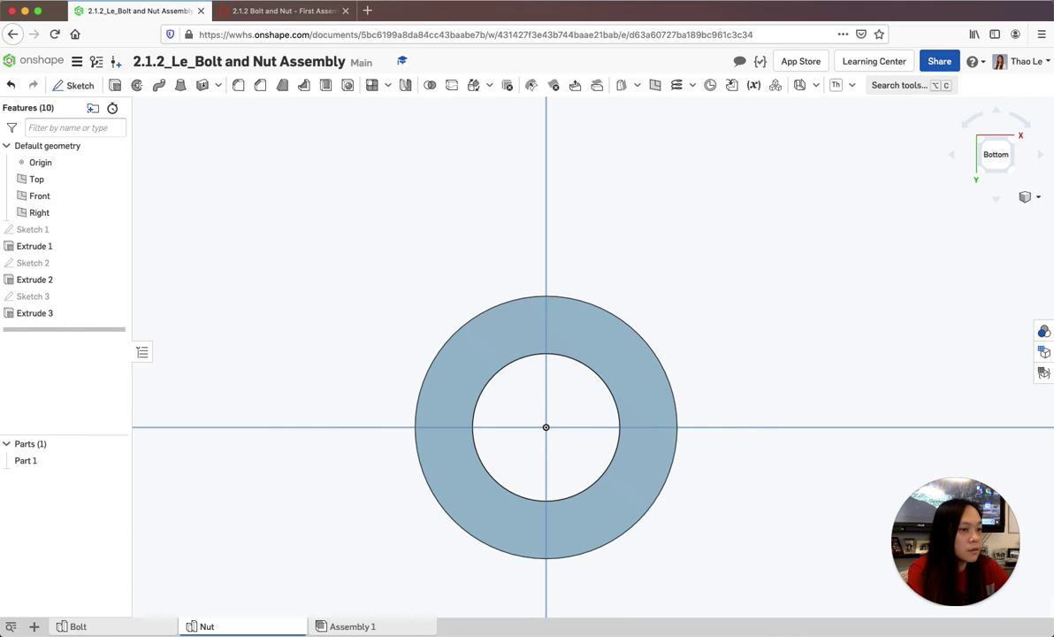
View the nut in isometric and orbit around it, committing Extrude 3 along the way
{"action": "left_click", "coordinate": [63, 313]}
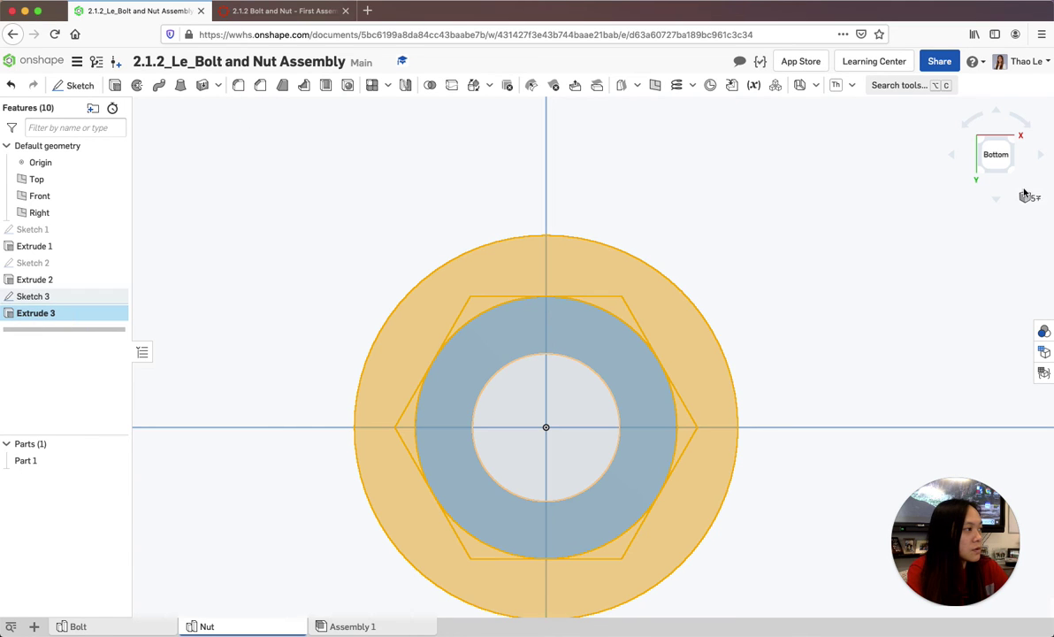
{"action": "left_click", "coordinate": [1027, 196]}
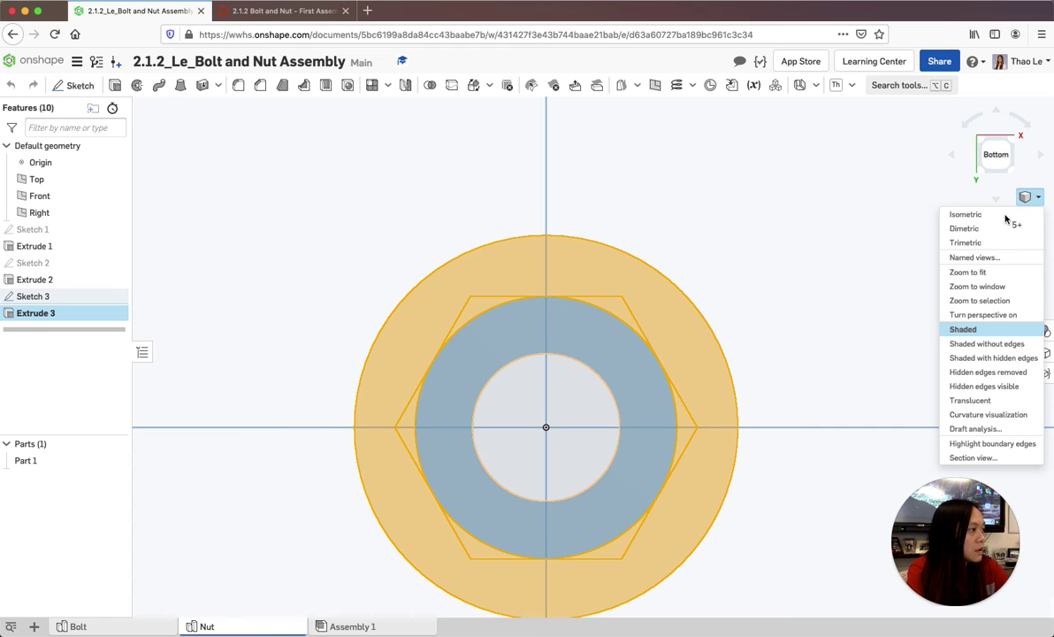
{"action": "left_click", "coordinate": [966, 215]}
{"action": "right_click_drag", "start_coordinate": [697, 329], "coordinate": [696, 256]}
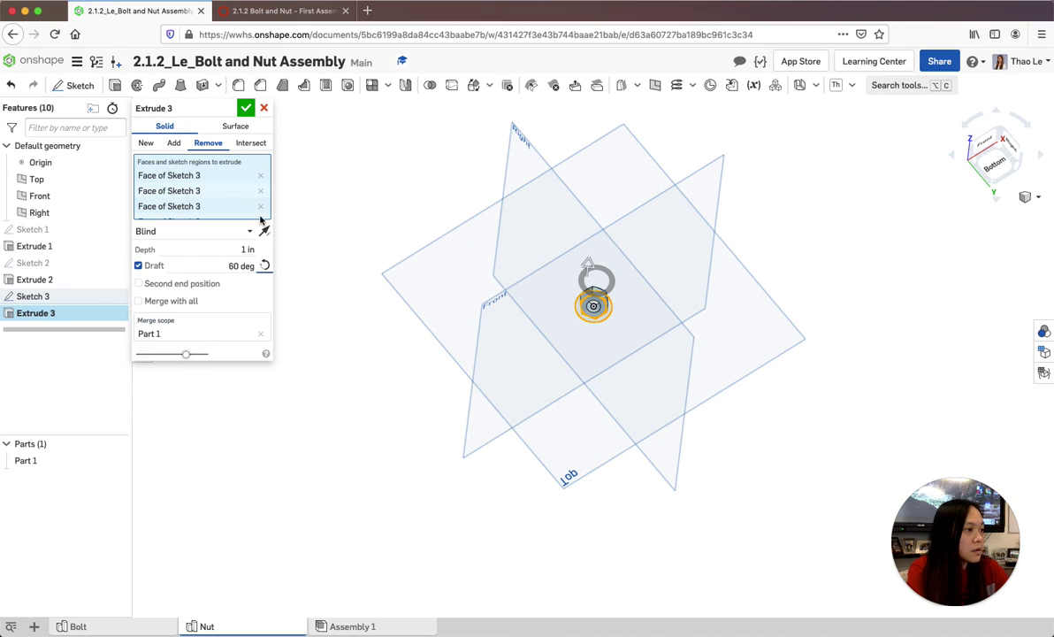
{"action": "left_click", "coordinate": [245, 108]}
{"action": "right_click_drag", "start_coordinate": [527, 266], "coordinate": [571, 221]}
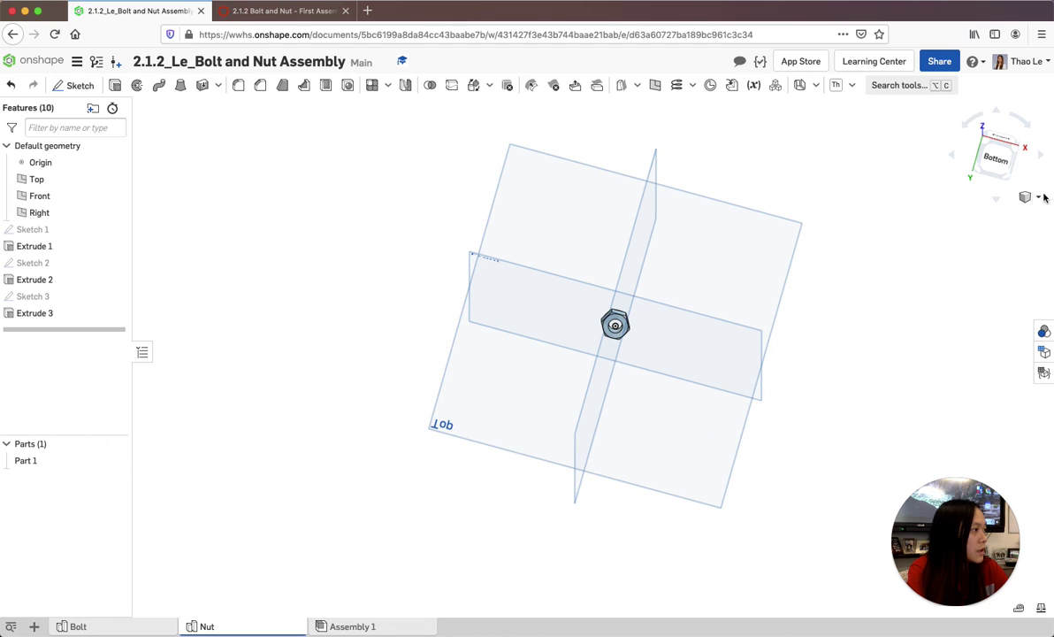
{"action": "left_click", "coordinate": [1025, 196]}
{"action": "left_click", "coordinate": [955, 210]}
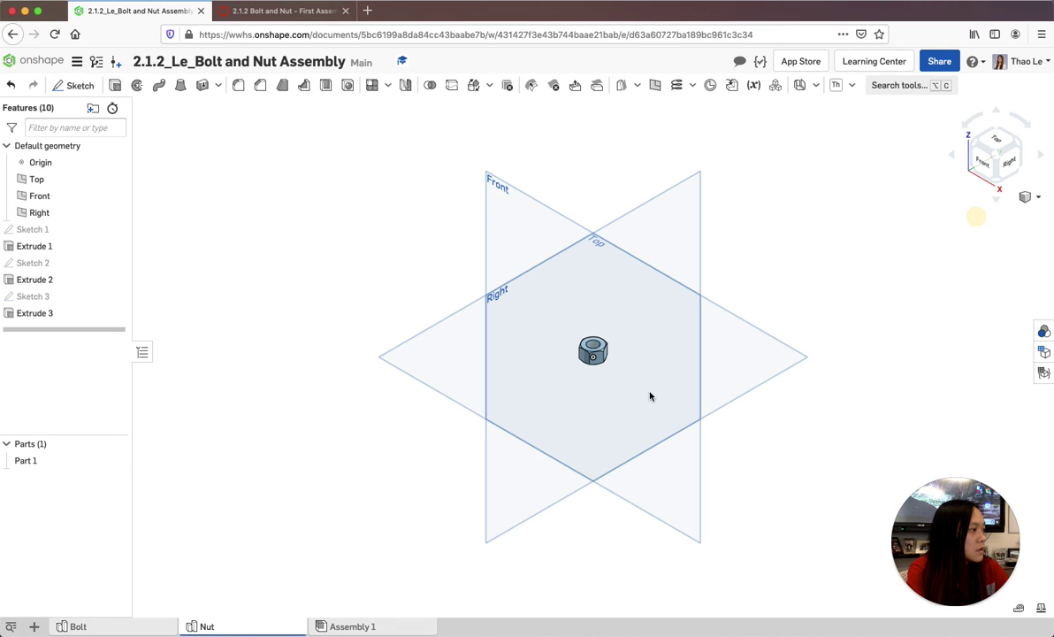
{"action": "scroll", "coordinate": [629, 376], "scroll_direction": "up", "scroll_amount": 5}
{"action": "right_click_drag", "start_coordinate": [593, 313], "coordinate": [594, 267]}
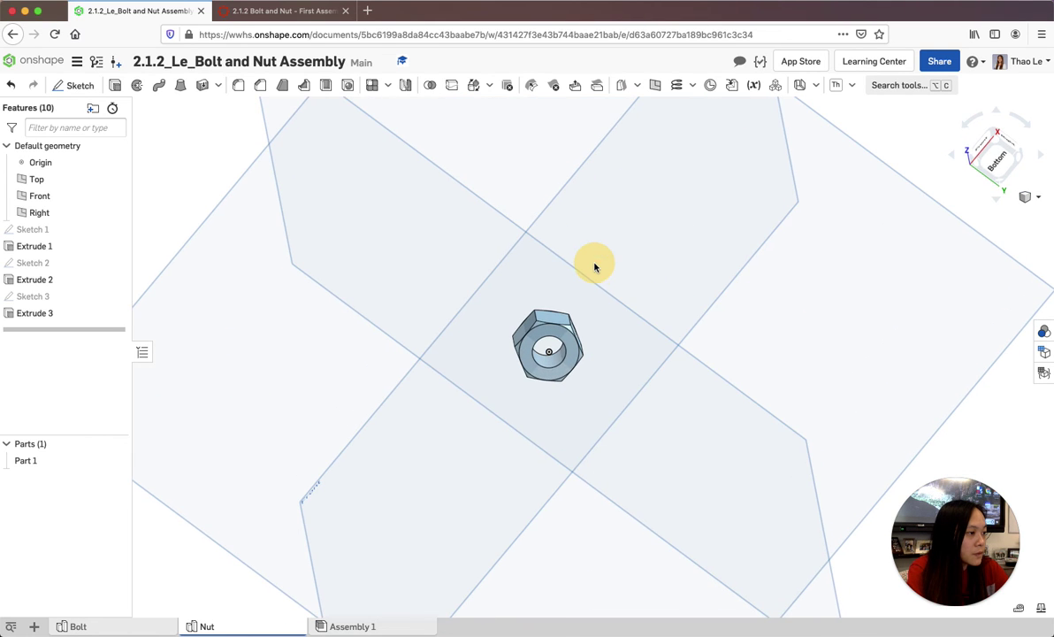
Re-edit and confirm Extrude 3, then inspect the nut's top face
{"action": "left_click", "coordinate": [44, 315]}
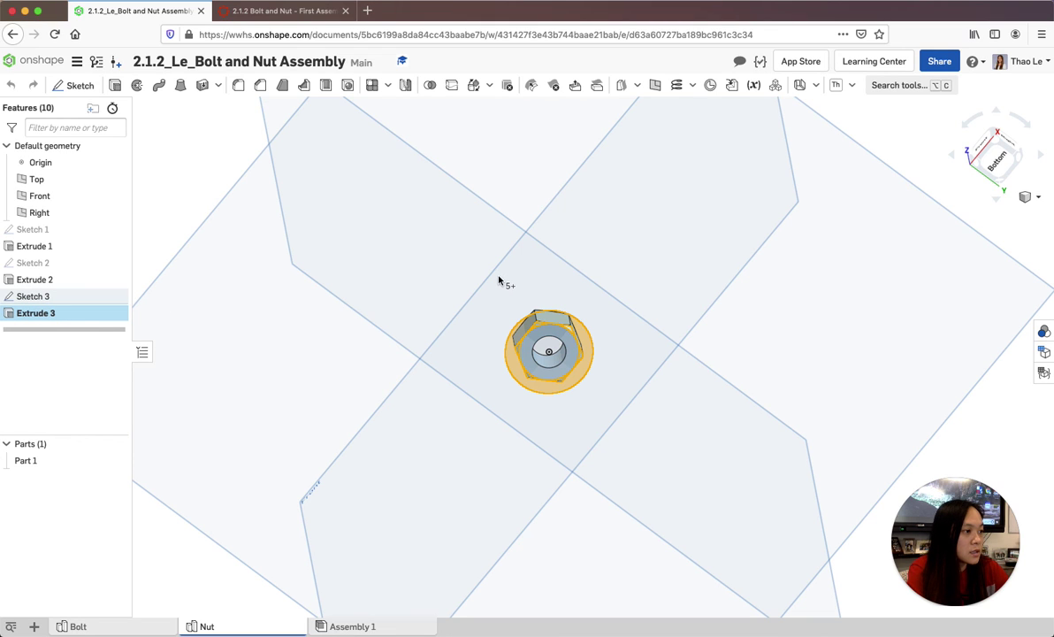
{"action": "double_click", "coordinate": [62, 313]}
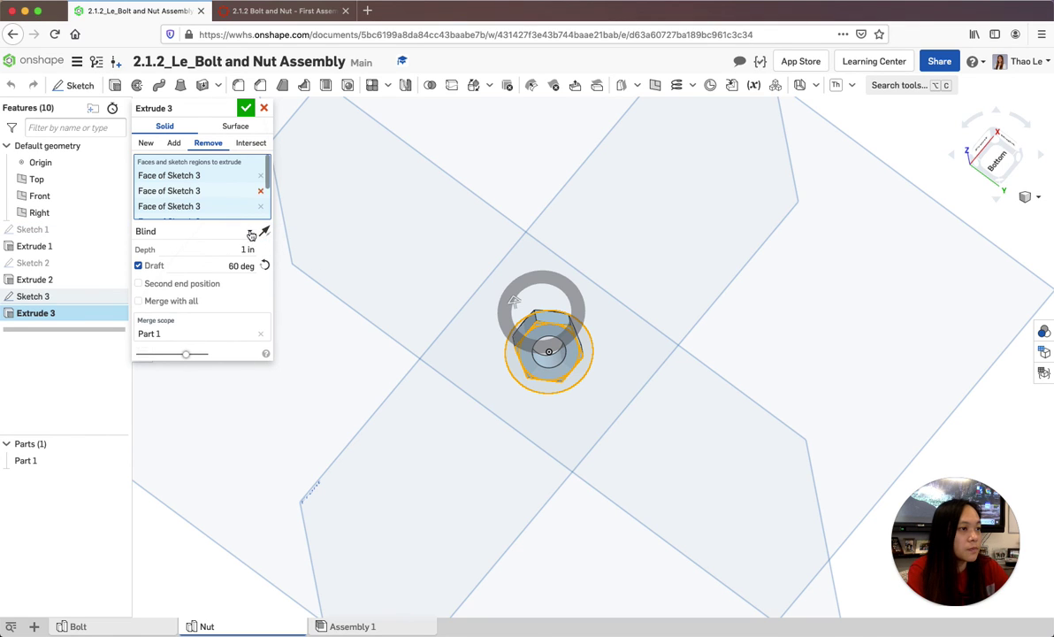
{"action": "left_click", "coordinate": [245, 108]}
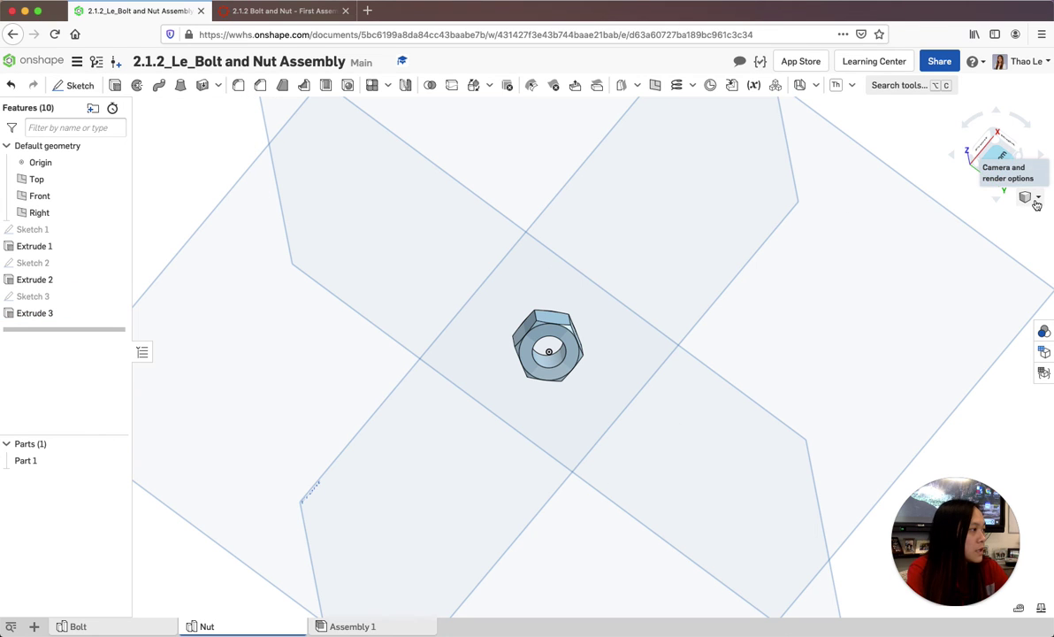
{"action": "right_click_drag", "start_coordinate": [640, 419], "coordinate": [630, 458]}
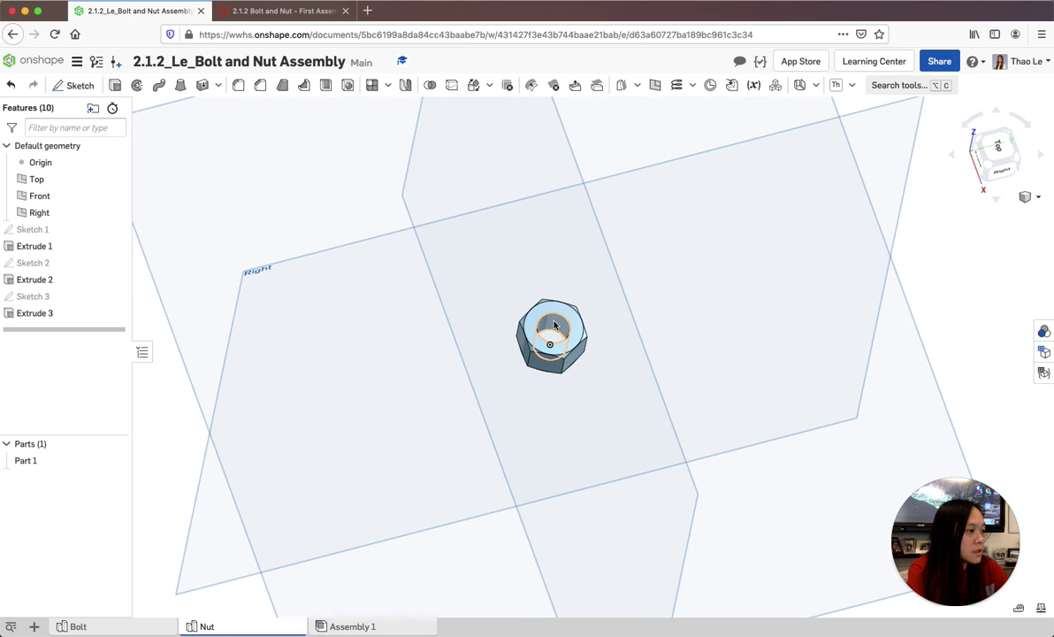
{"action": "left_click", "coordinate": [852, 85]}
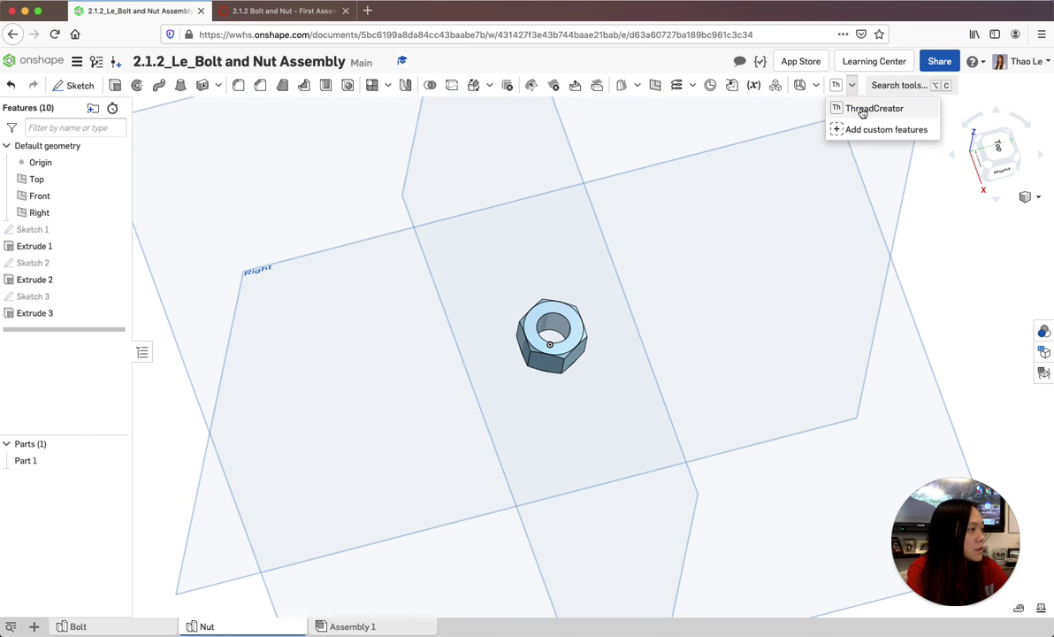
Add a ThreadCreator thread to the nut's hole with a 1/28 pitch and confirm it
{"action": "left_click", "coordinate": [862, 109]}
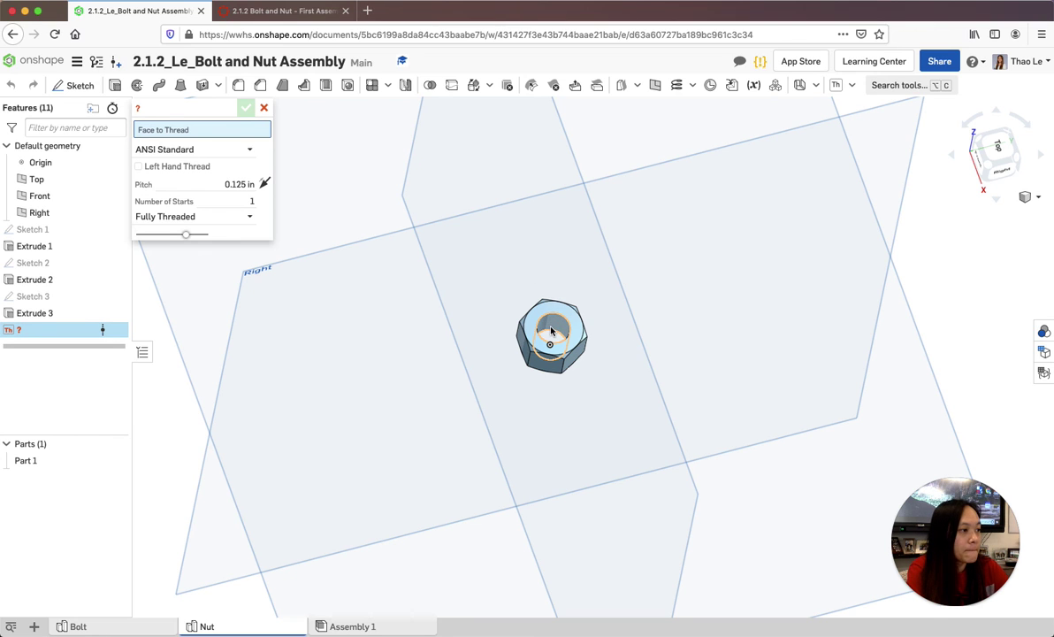
{"action": "scroll", "coordinate": [552, 327], "scroll_direction": "up", "scroll_amount": 5}
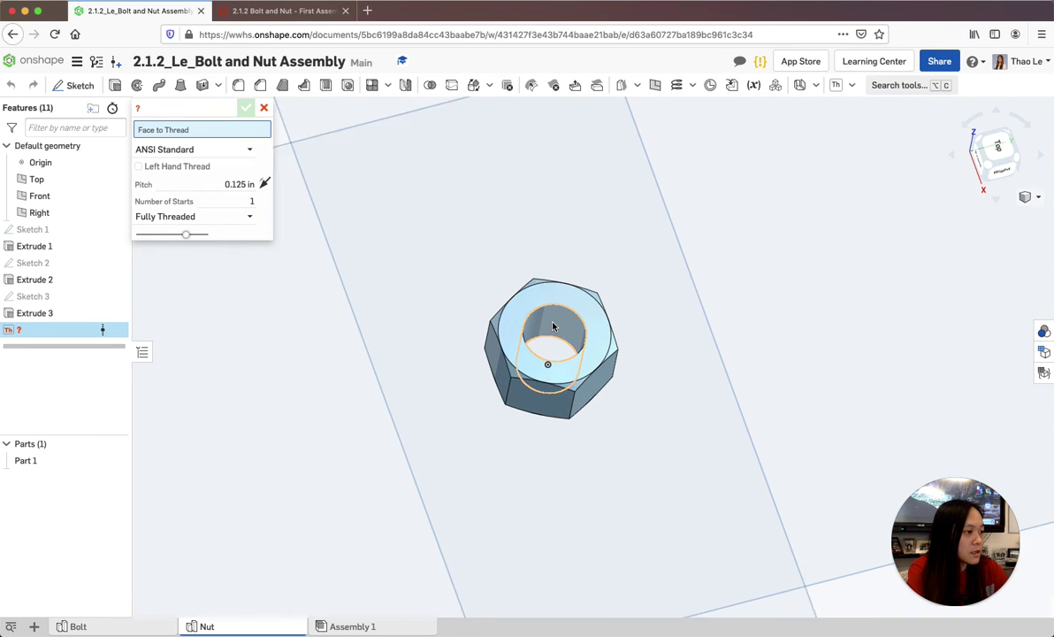
{"action": "left_click", "coordinate": [556, 328]}
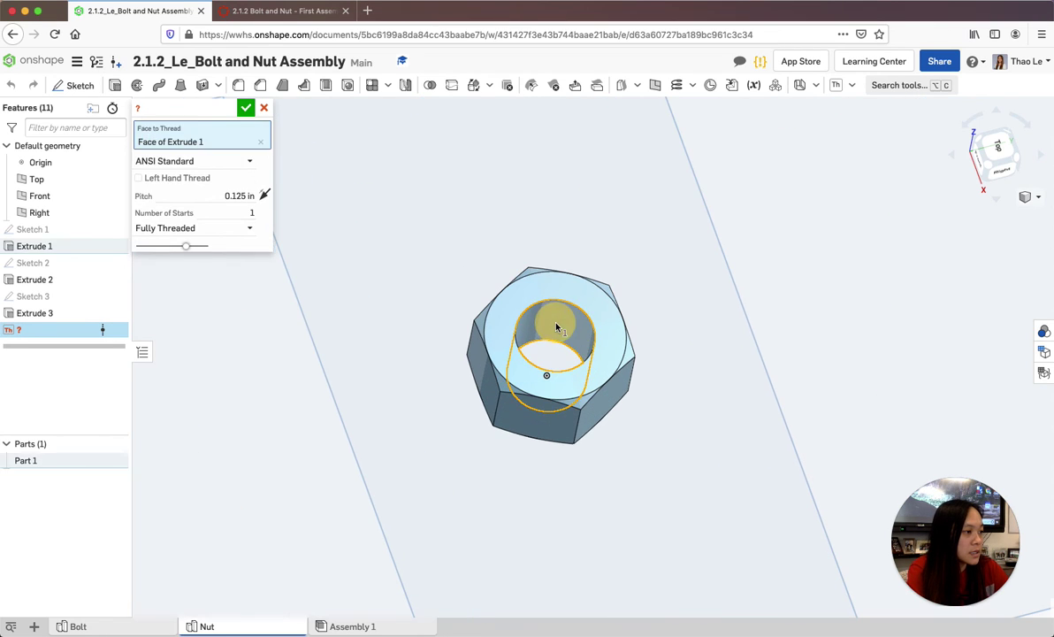
{"action": "left_click", "coordinate": [247, 195]}
{"action": "left_click", "coordinate": [247, 196]}
{"action": "left_click", "coordinate": [245, 196]}
{"action": "left_click_drag", "start_coordinate": [245, 196], "coordinate": [207, 197]}
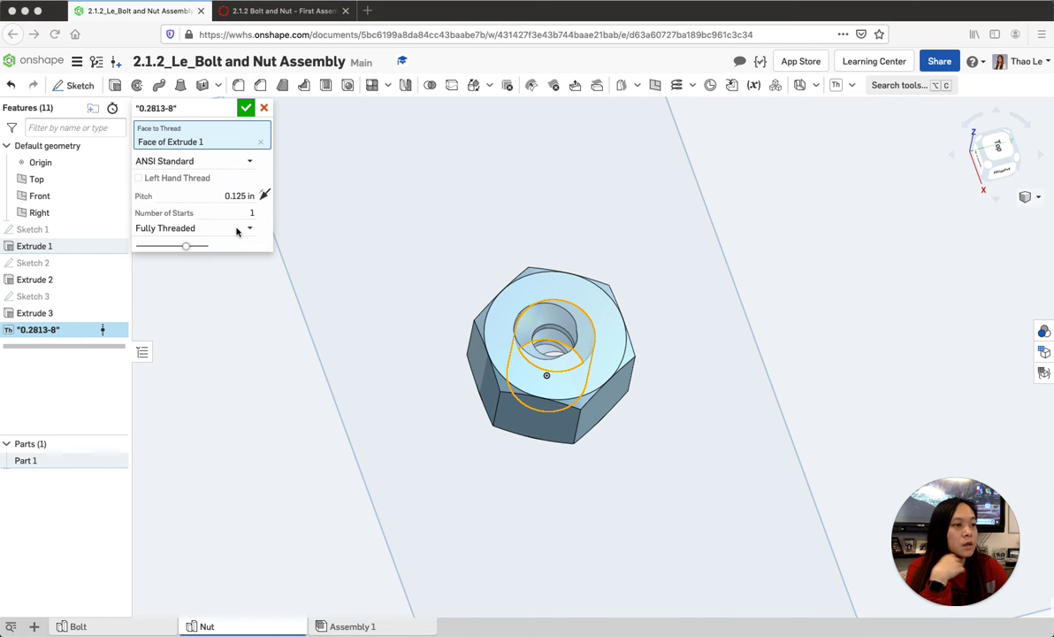
{"action": "left_click", "coordinate": [241, 202]}
{"action": "type", "text": "1/28"}
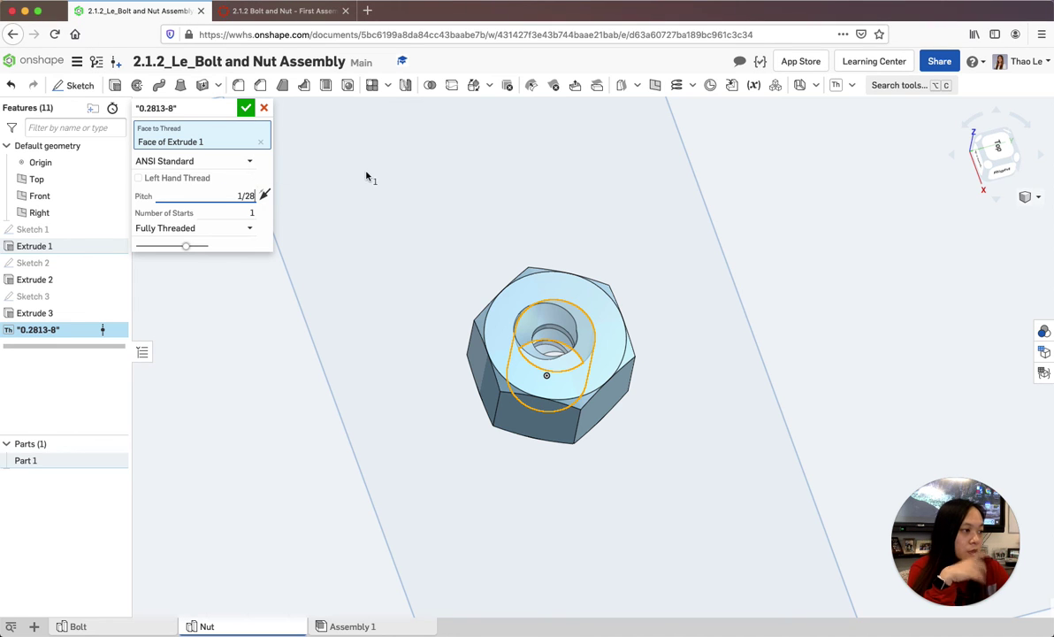
{"action": "key", "text": "Return"}
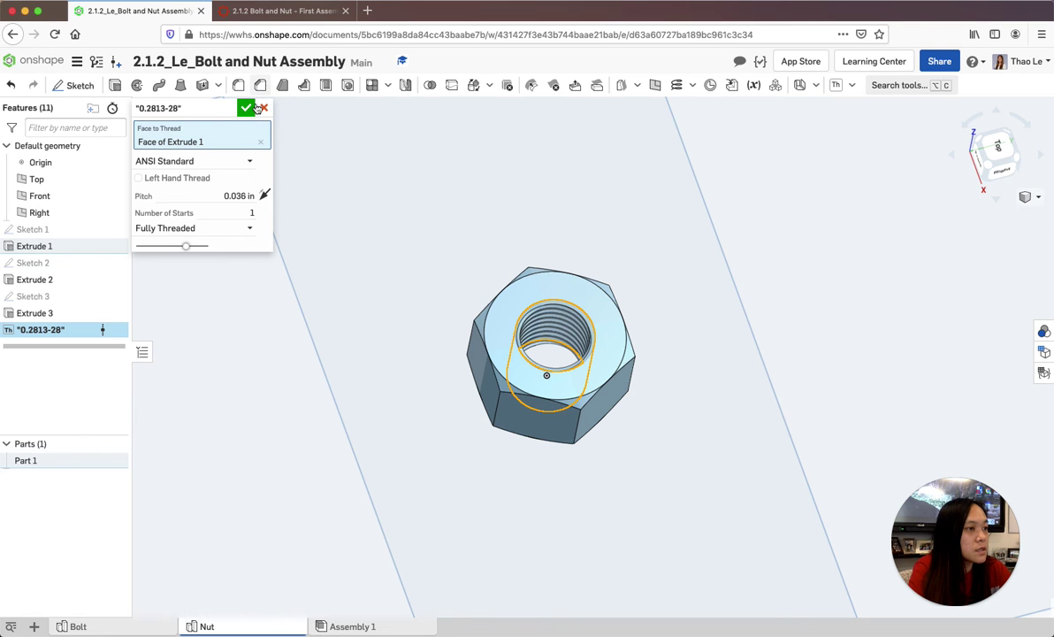
{"action": "left_click", "coordinate": [247, 108]}
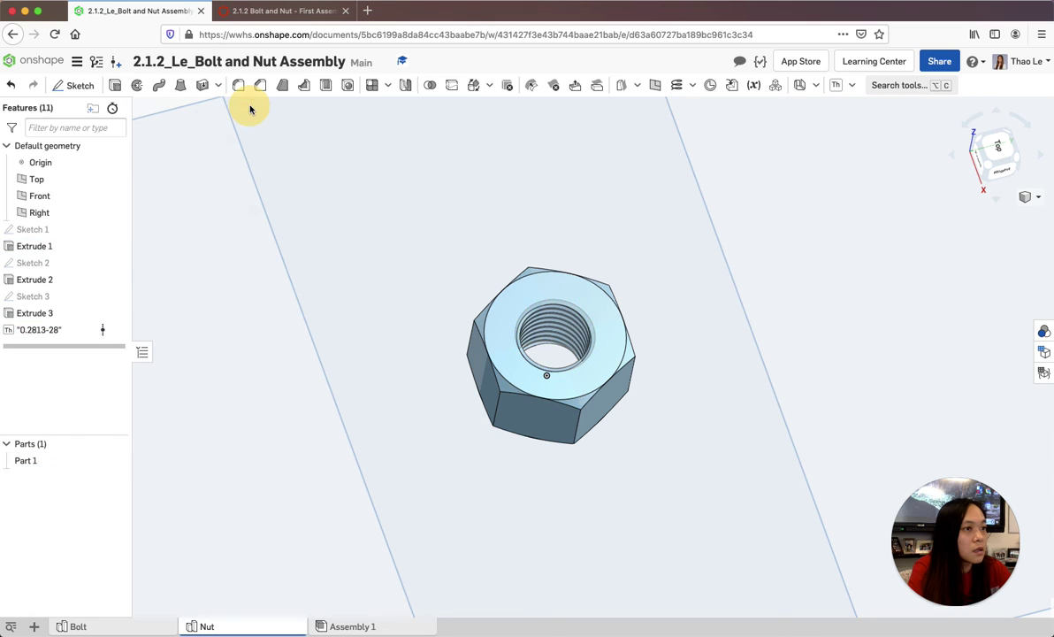
{"action": "left_click", "coordinate": [1028, 197]}
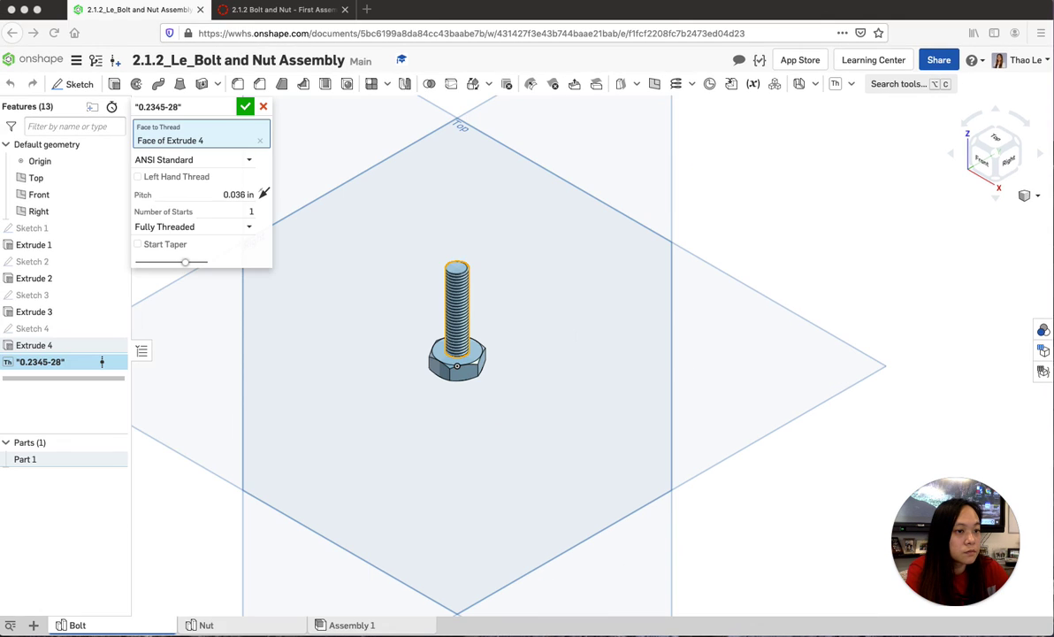
Create a drawing of the bolt's Part 1, producing Part 1 Drawing 1 with four views
{"action": "right_click", "coordinate": [22, 458]}
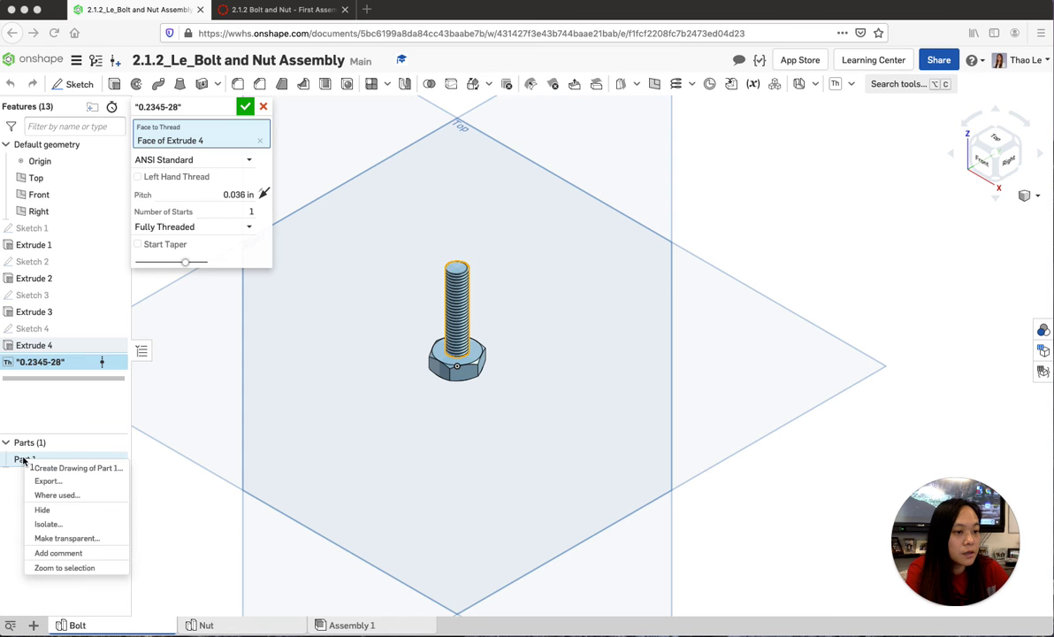
{"action": "left_click", "coordinate": [89, 469]}
{"action": "left_click", "coordinate": [775, 397]}
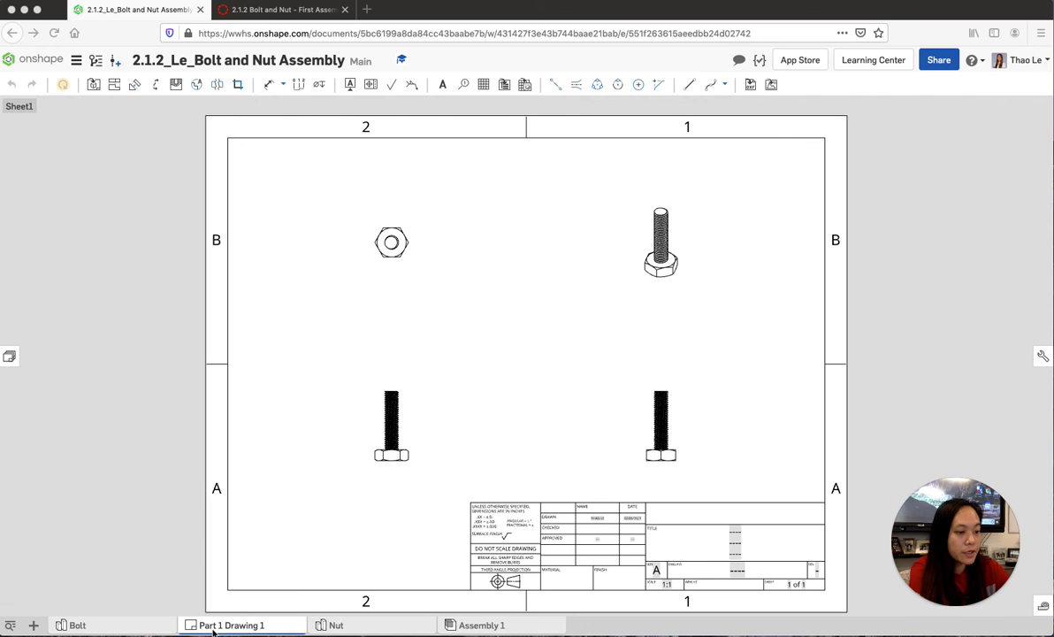
Rename the drawing tab to 'Bolt Drawing 1' and switch to the Nut part studio
{"action": "right_click", "coordinate": [213, 630]}
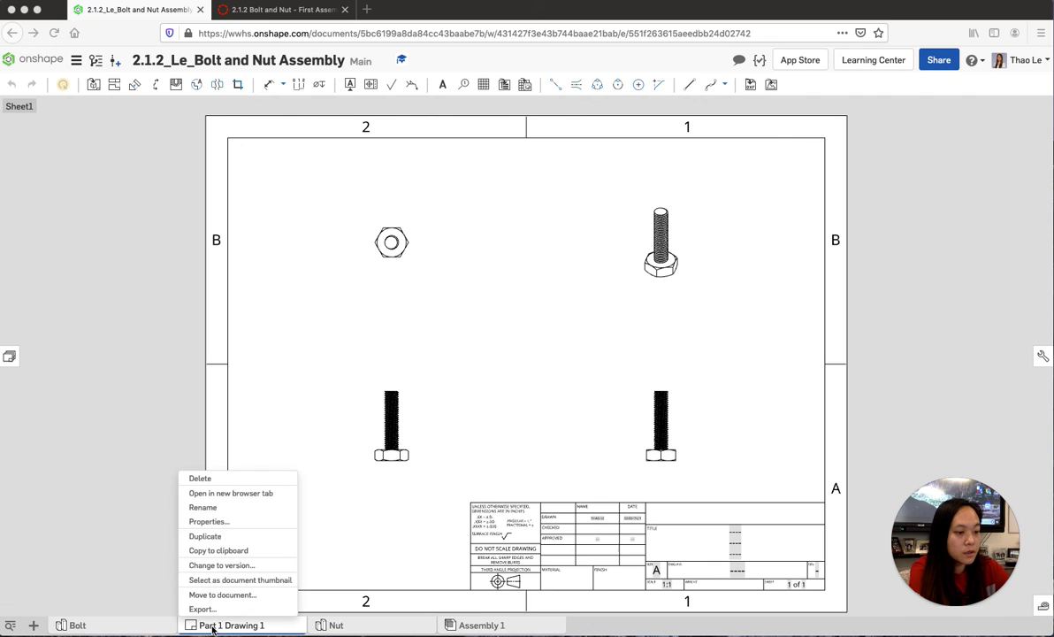
{"action": "left_click", "coordinate": [206, 509]}
{"action": "left_click", "coordinate": [219, 625]}
{"action": "key", "text": "BackSpace"}
{"action": "key", "text": "BackSpace"}
{"action": "key", "text": "BackSpace"}
{"action": "key", "text": "BackSpace"}
{"action": "key", "text": "BackSpace"}
{"action": "key", "text": "BackSpace"}
{"action": "type", "text": "Bolt"}
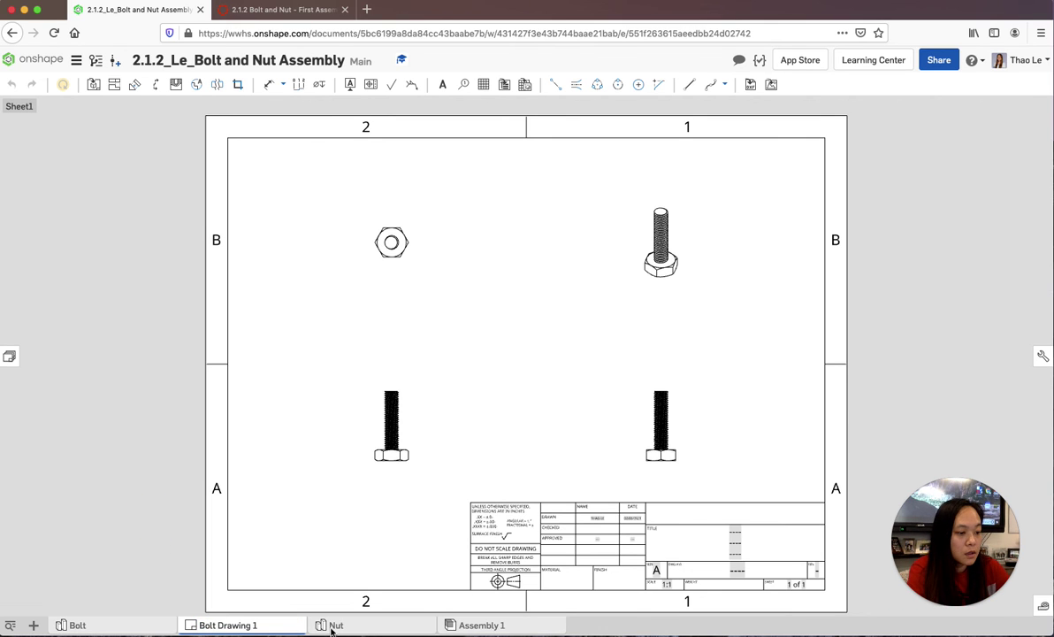
{"action": "left_click", "coordinate": [354, 625]}
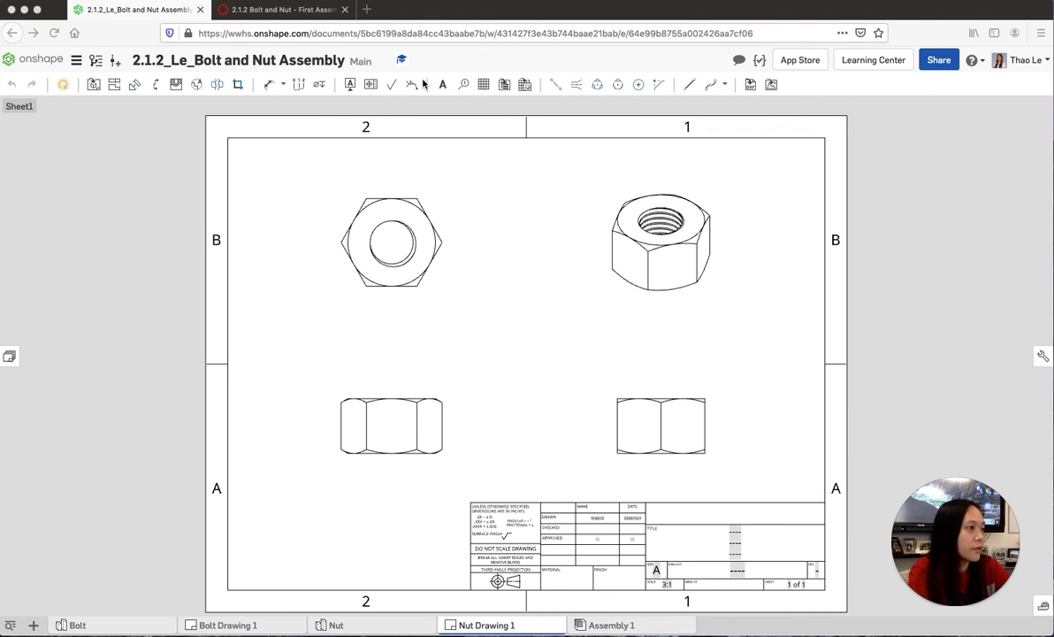
Dimension Nut Drawing 1 with .500 across the hex flats and .313 side-view thickness
{"action": "left_click", "coordinate": [270, 85]}
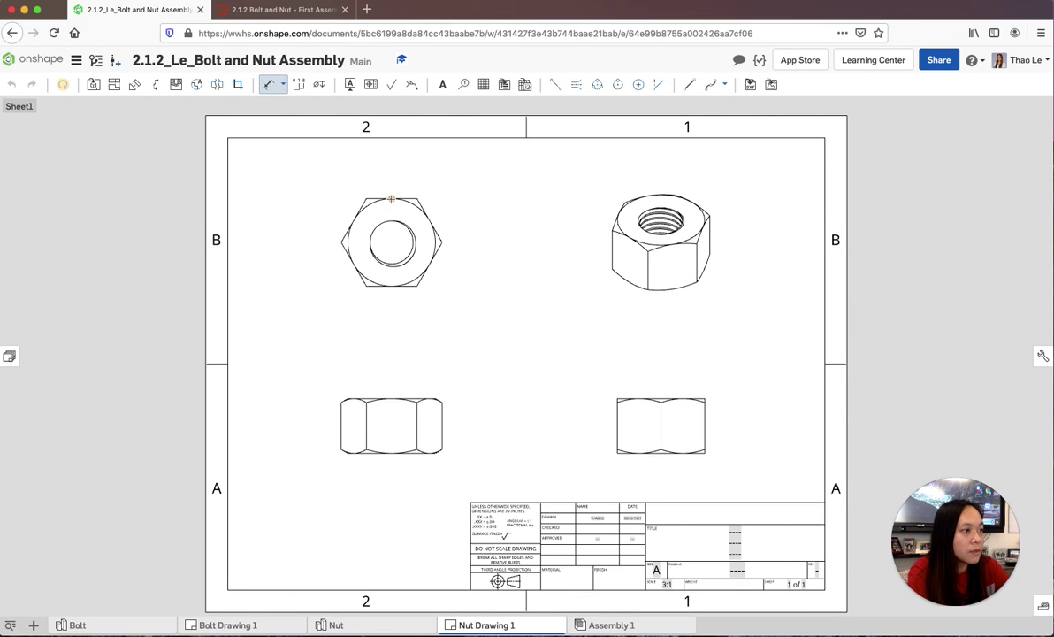
{"action": "left_click", "coordinate": [392, 285]}
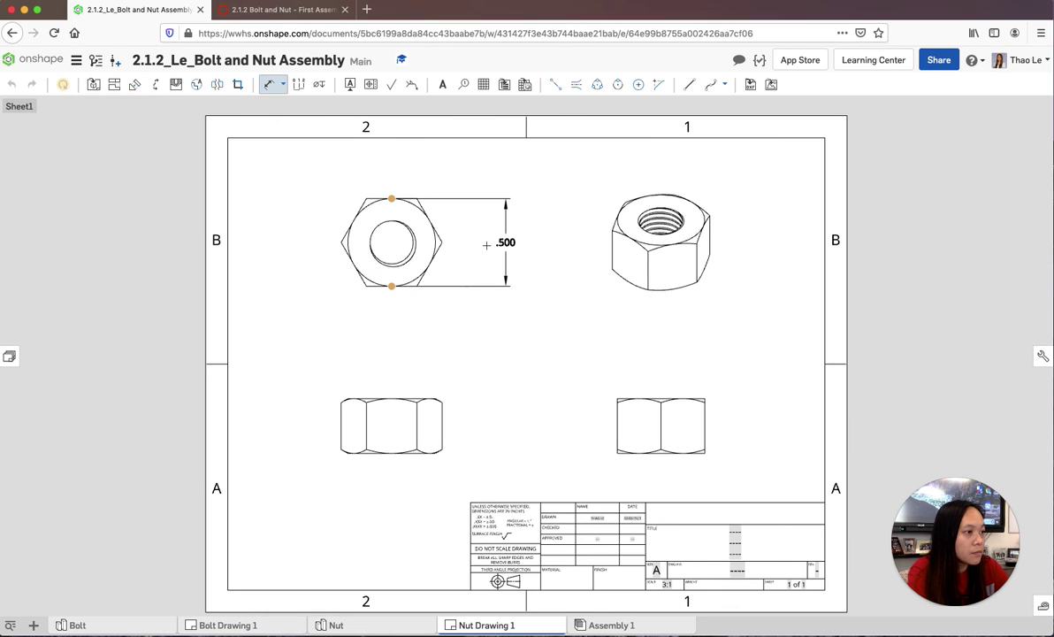
{"action": "left_click", "coordinate": [484, 241]}
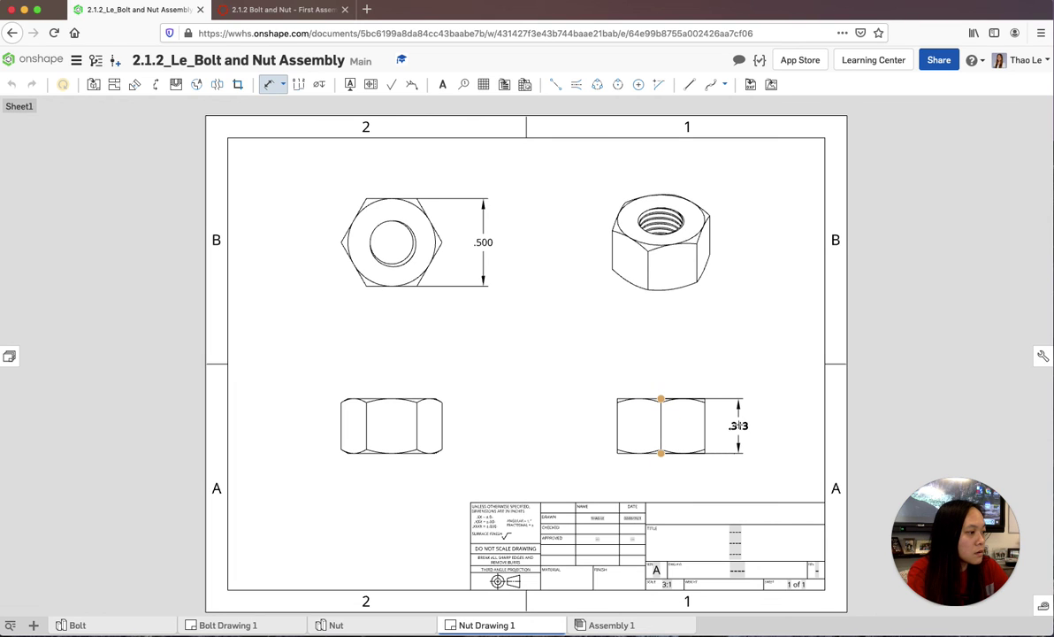
{"action": "left_click", "coordinate": [739, 425]}
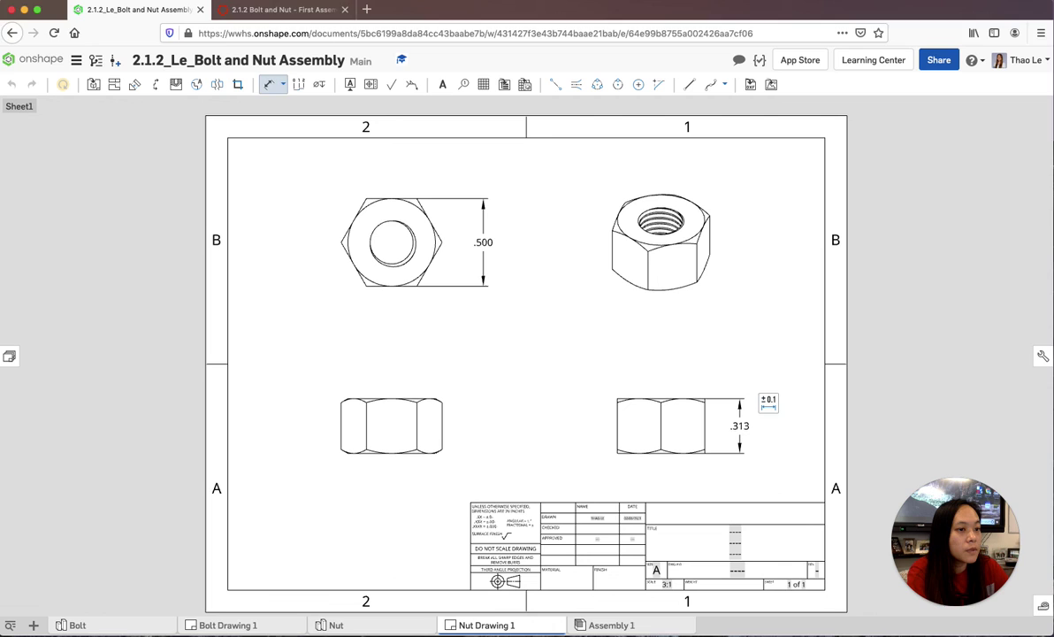
{"action": "left_click", "coordinate": [442, 84]}
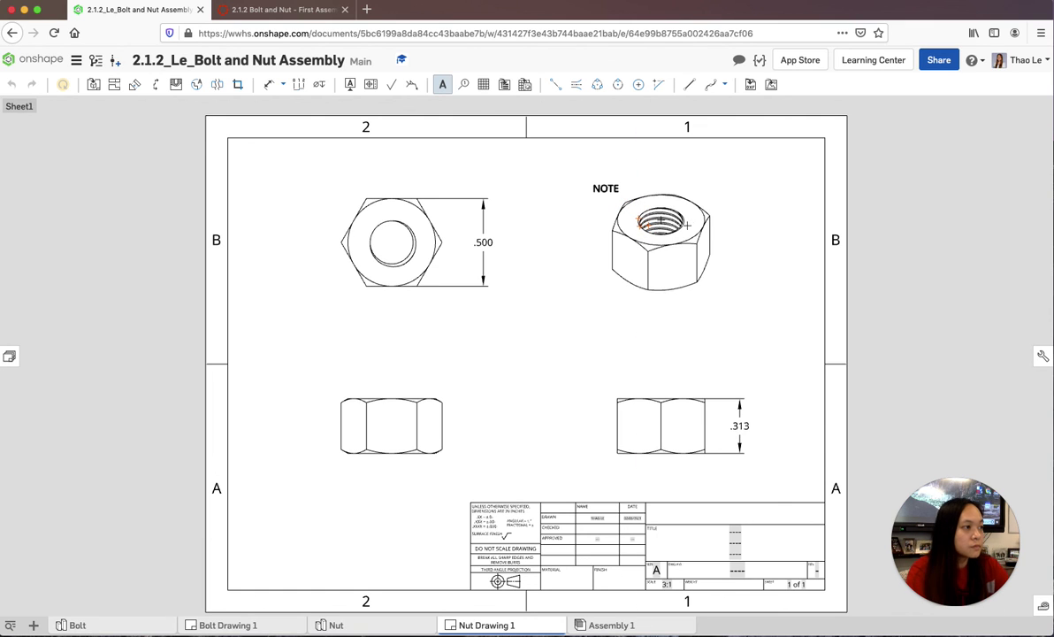
Attach a leader note to the nut's threaded hole and type the 'Thread Pitch' text
{"action": "key", "text": "Escape"}
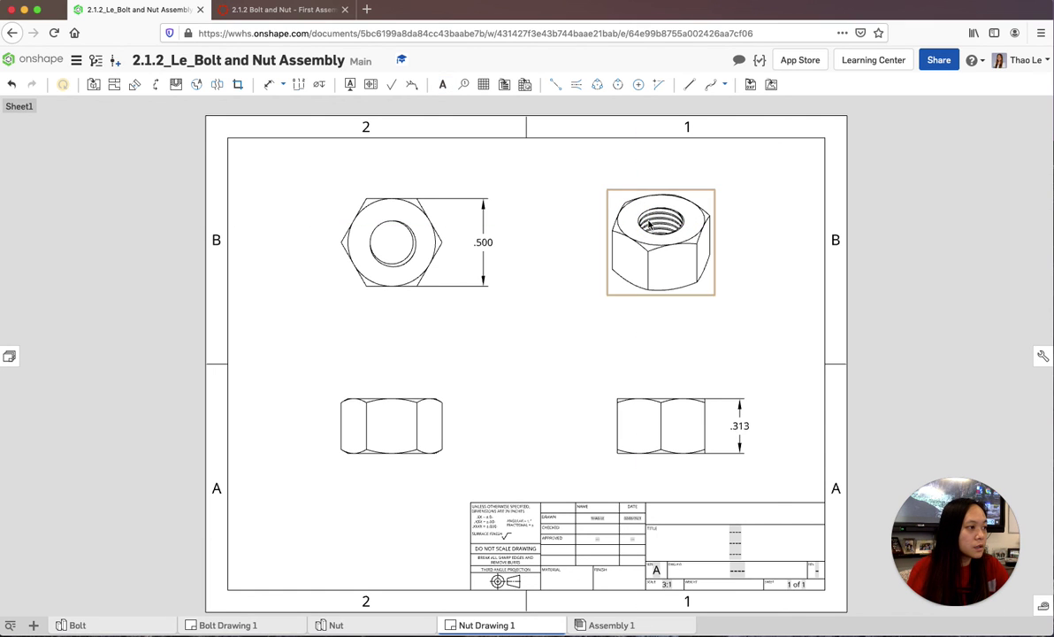
{"action": "left_click", "coordinate": [443, 85]}
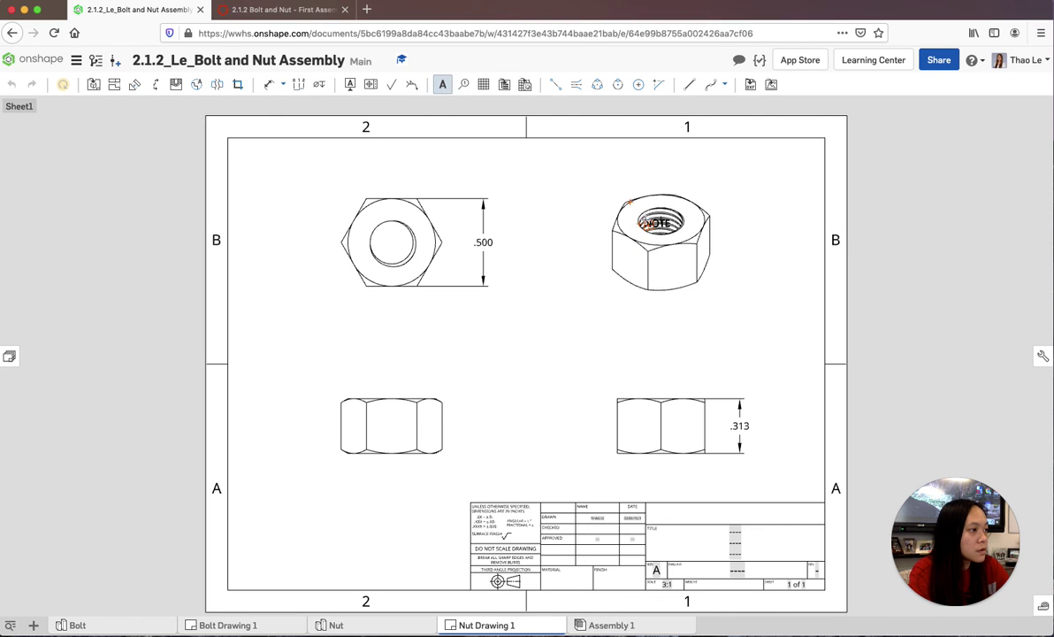
{"action": "left_click", "coordinate": [642, 217]}
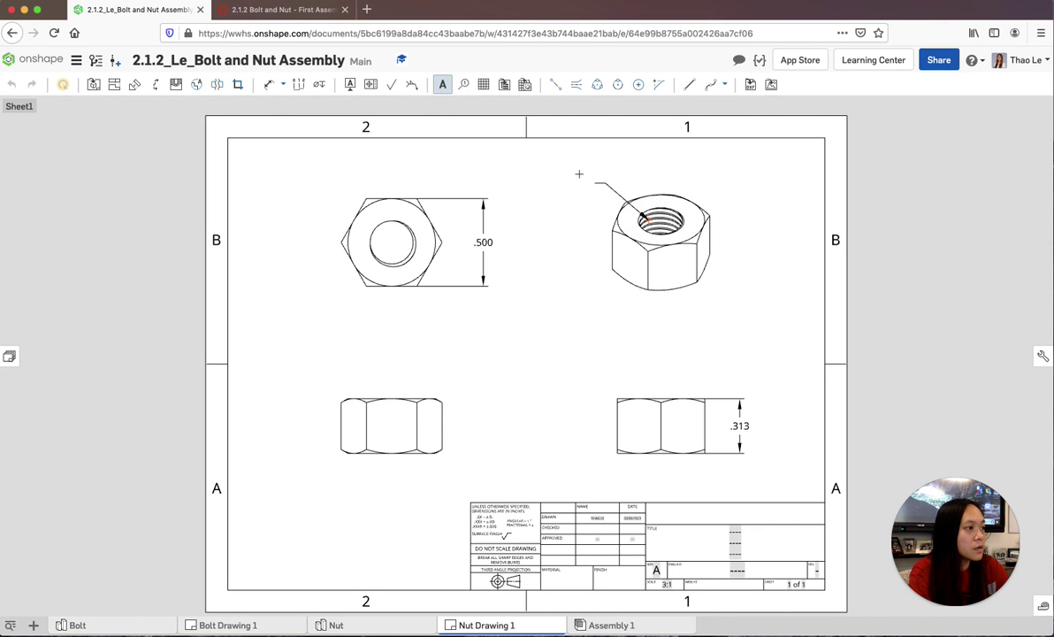
{"action": "left_click", "coordinate": [580, 169]}
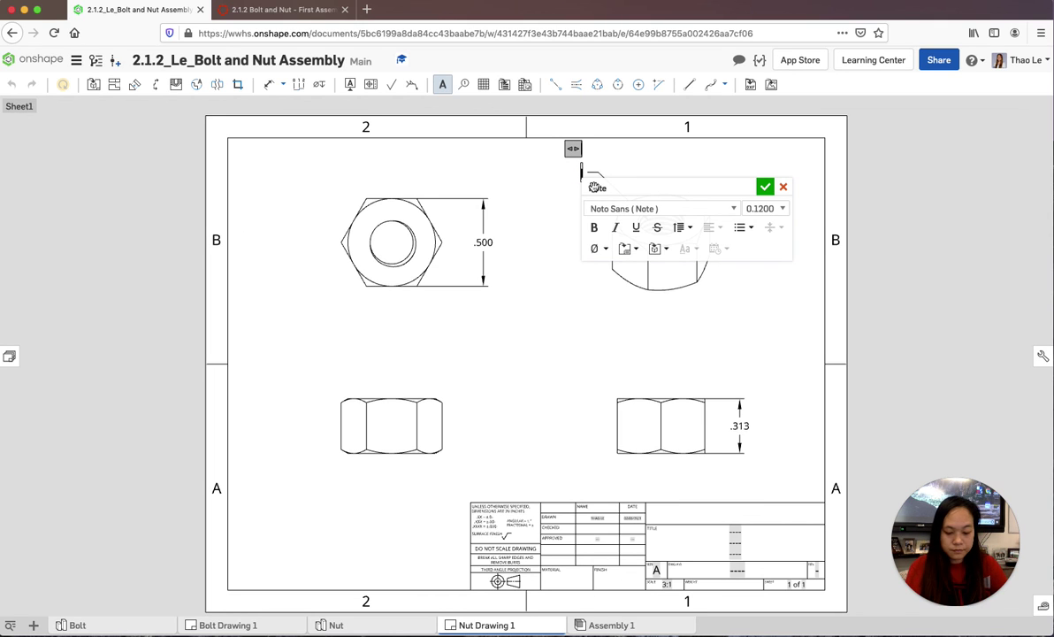
{"action": "type", "text": "Pitc"}
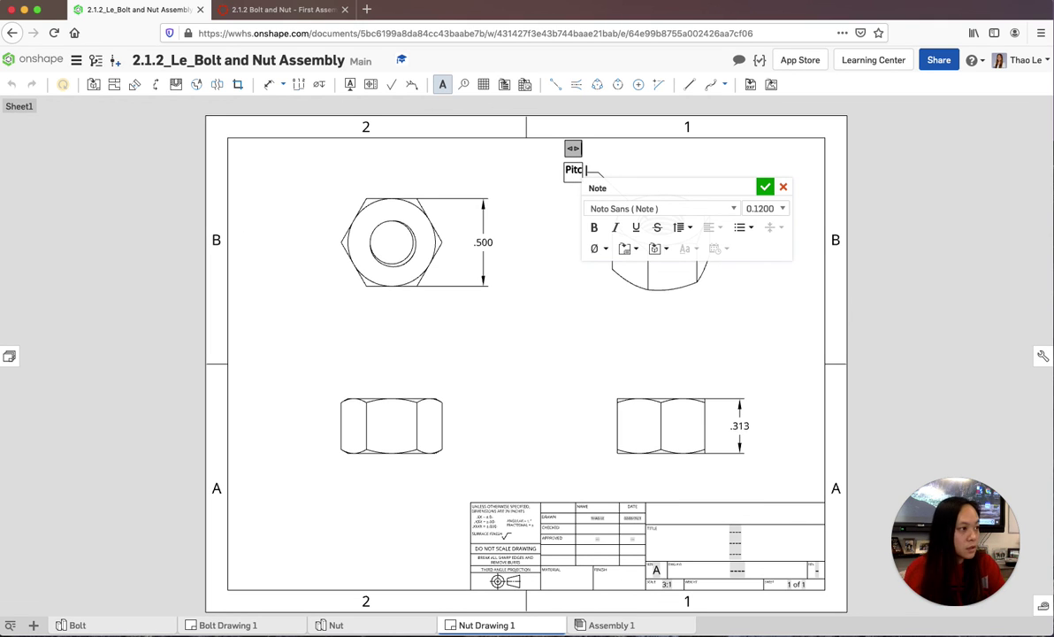
{"action": "type", "text": "h="}
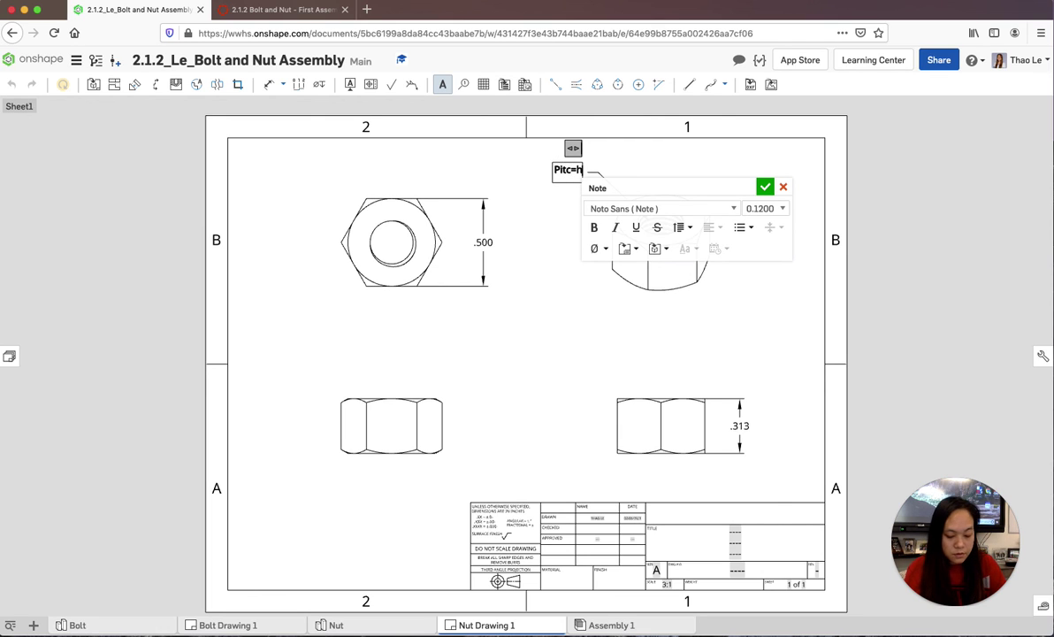
{"action": "key", "text": "BackSpace"}
{"action": "key", "text": "BackSpace"}
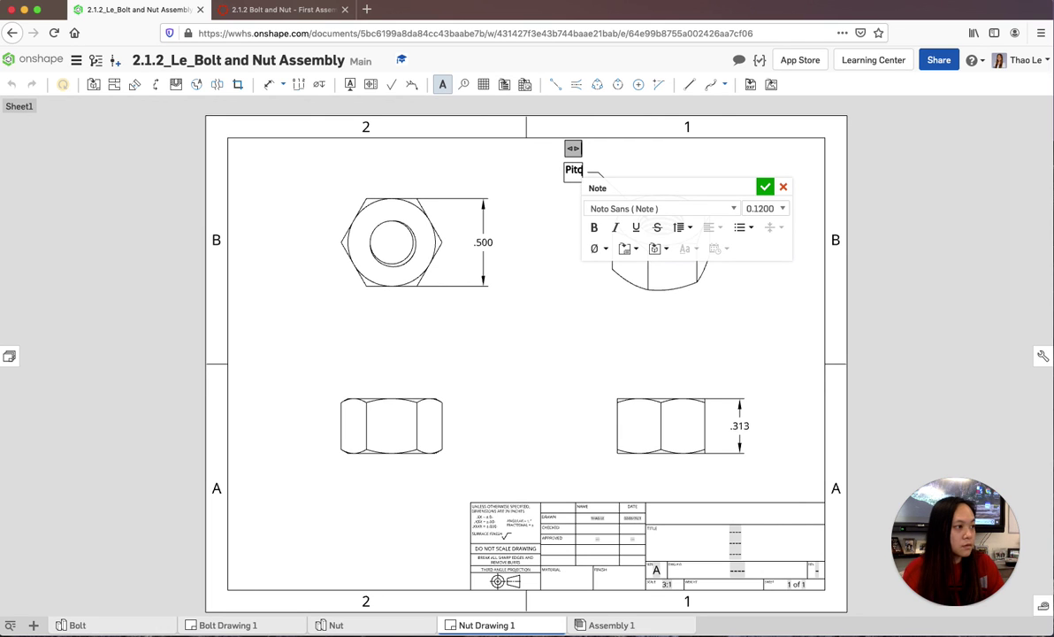
{"action": "type", "text": "h 1/"}
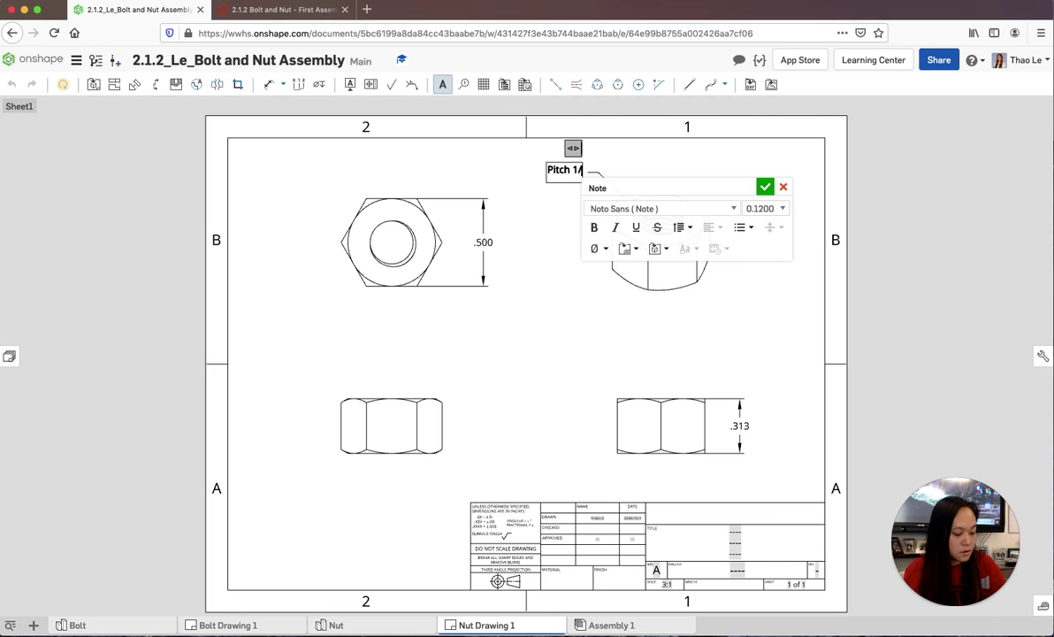
{"action": "type", "text": "20 of"}
{"action": "key", "text": "BackSpace"}
{"action": "key", "text": "BackSpace"}
{"action": "key", "text": "BackSpace"}
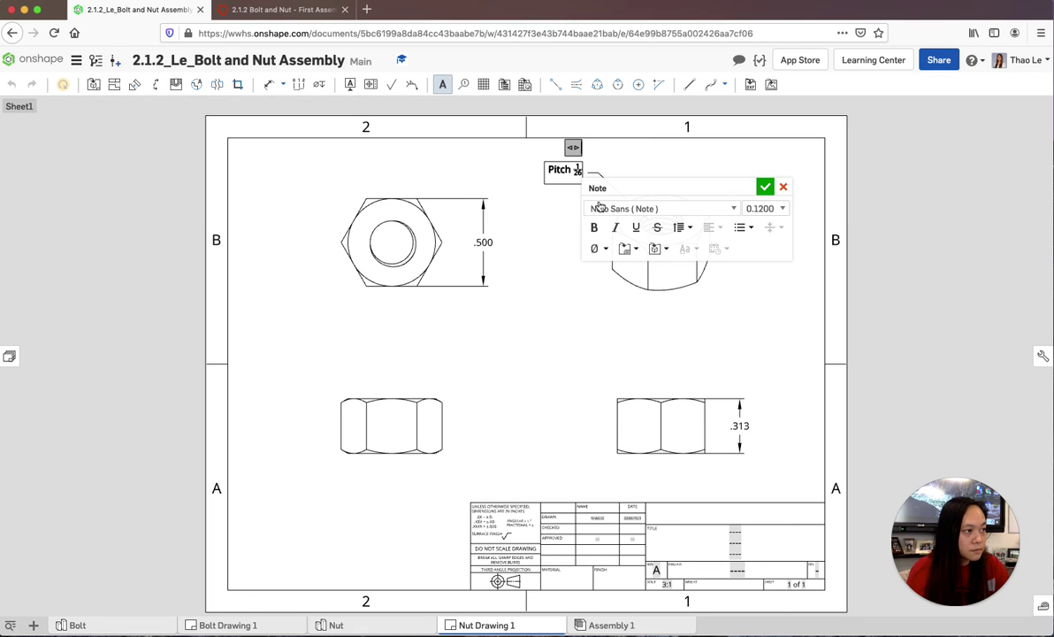
{"action": "left_click_drag", "start_coordinate": [575, 169], "coordinate": [549, 172]}
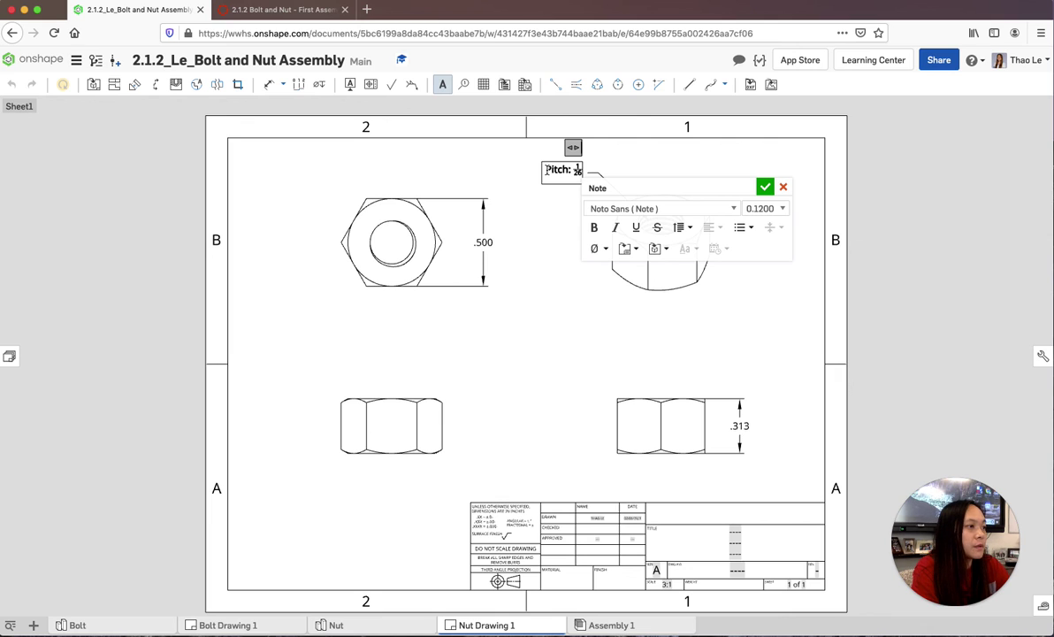
{"action": "type", "text": "Thread"}
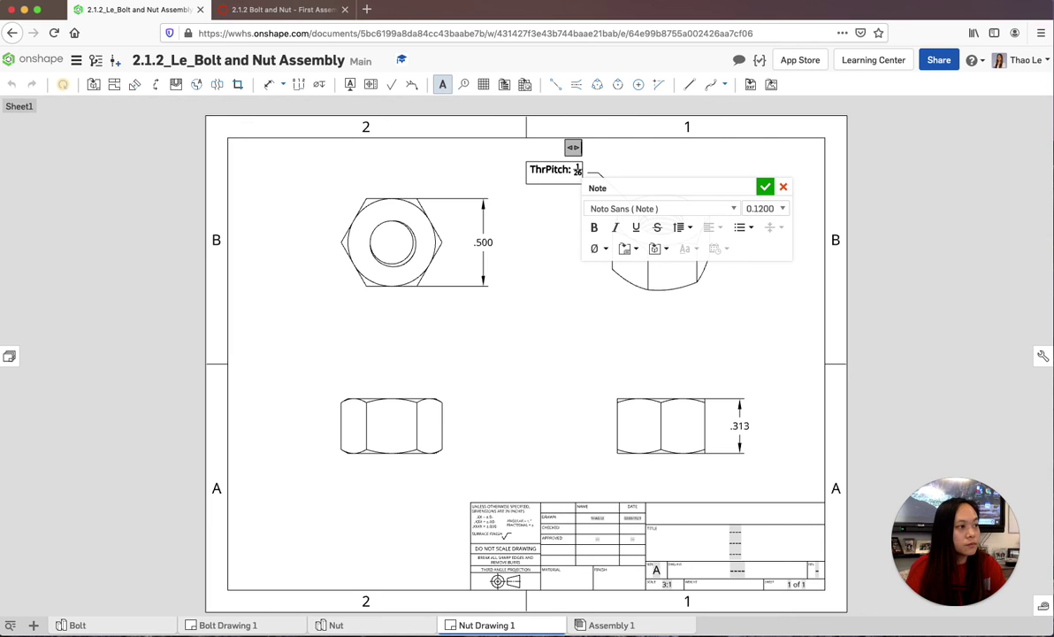
{"action": "left_click", "coordinate": [765, 187]}
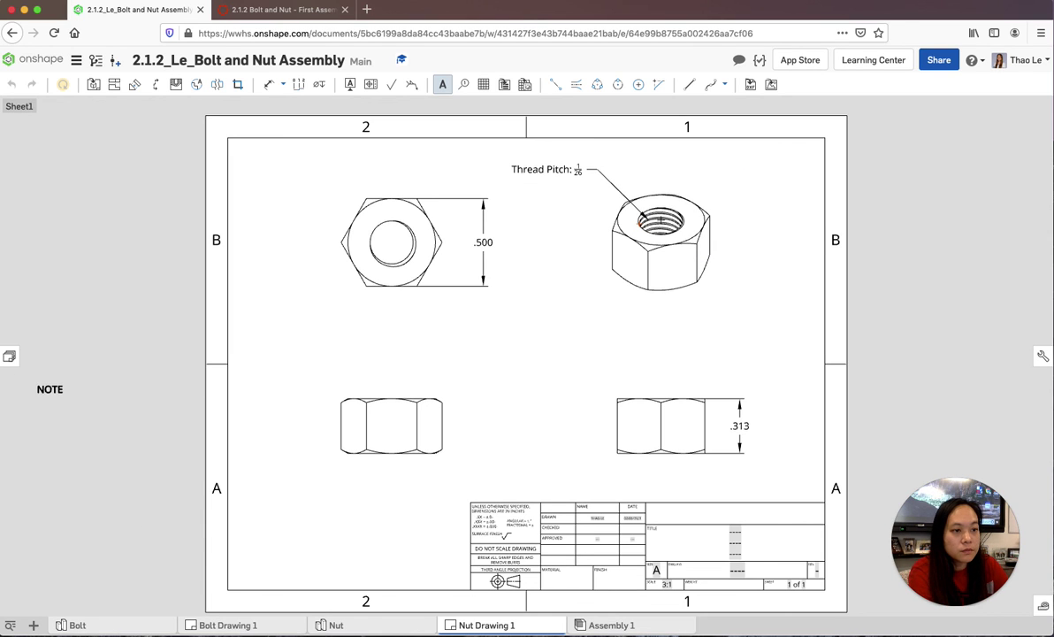
Replace the note's stacked fraction with 1/28 so it reads 'Thread Pitch: 1/28'
{"action": "left_click", "coordinate": [580, 175]}
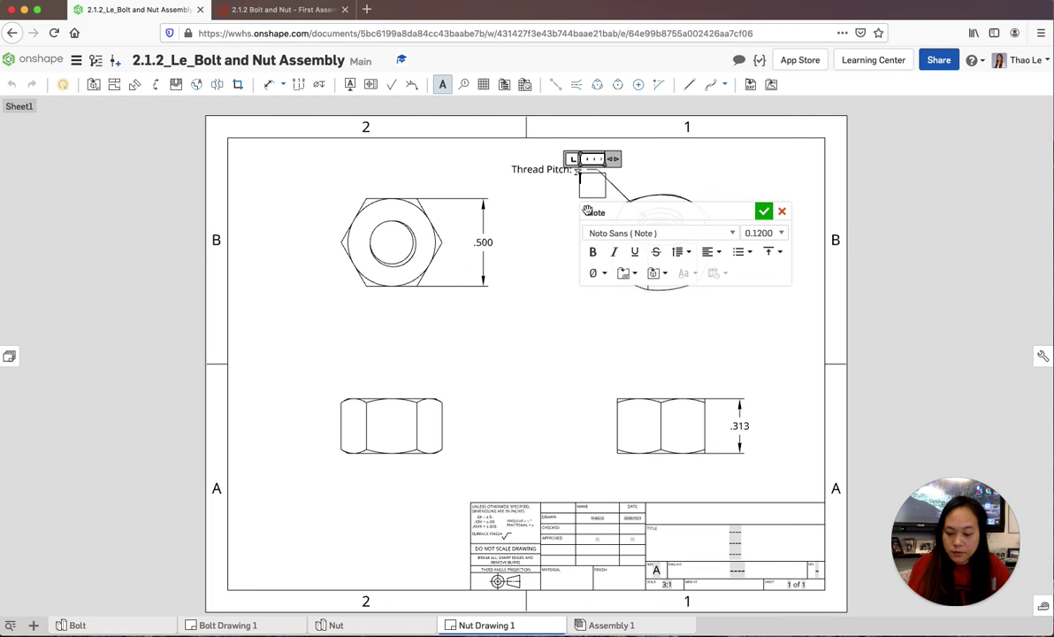
{"action": "left_click", "coordinate": [717, 210]}
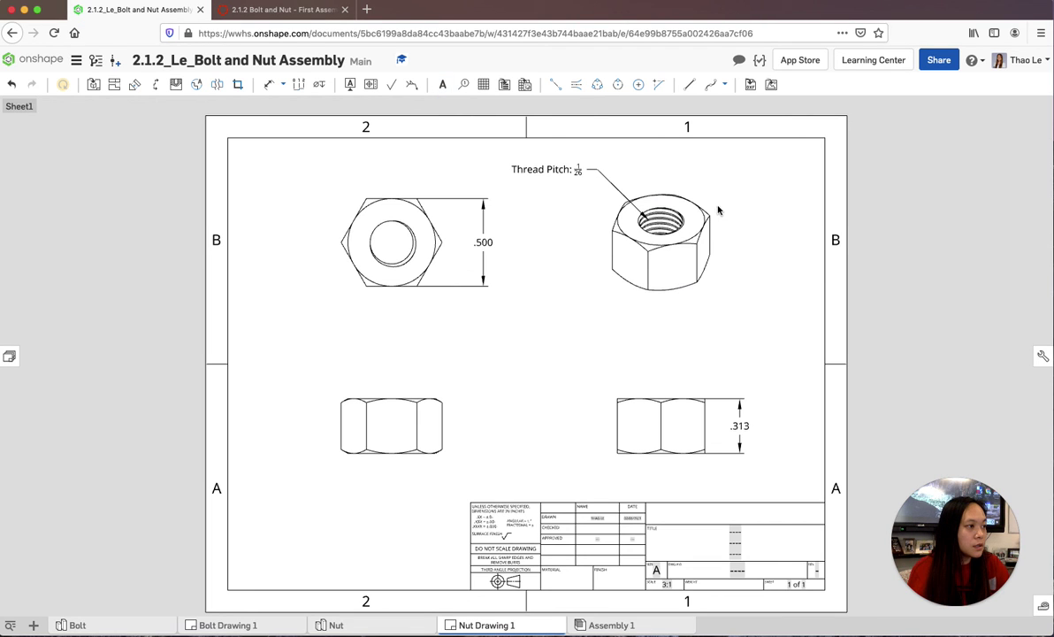
{"action": "left_click", "coordinate": [561, 173]}
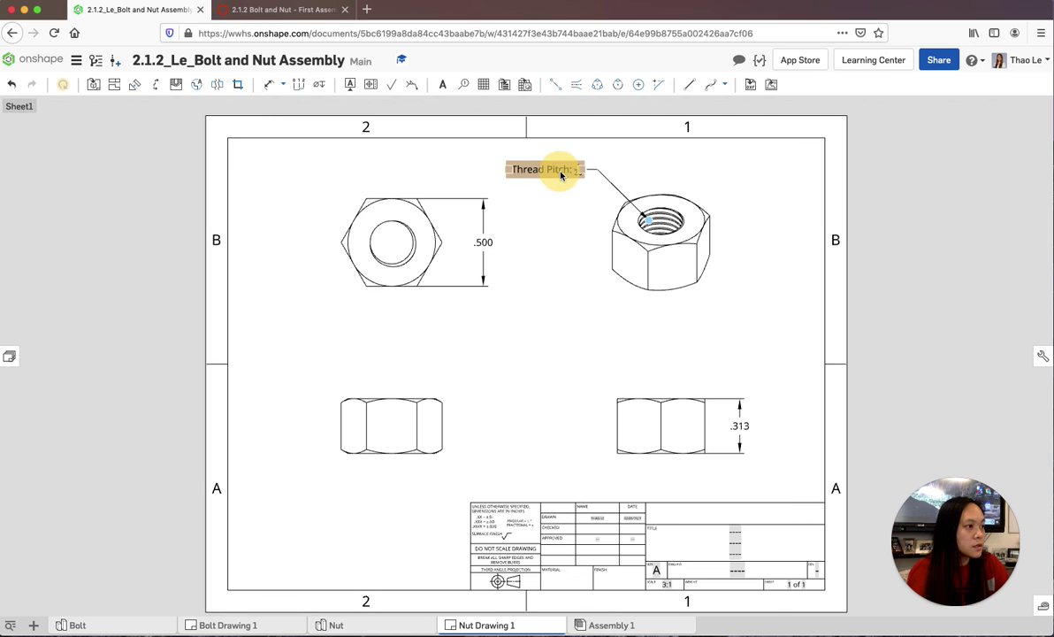
{"action": "double_click", "coordinate": [577, 170]}
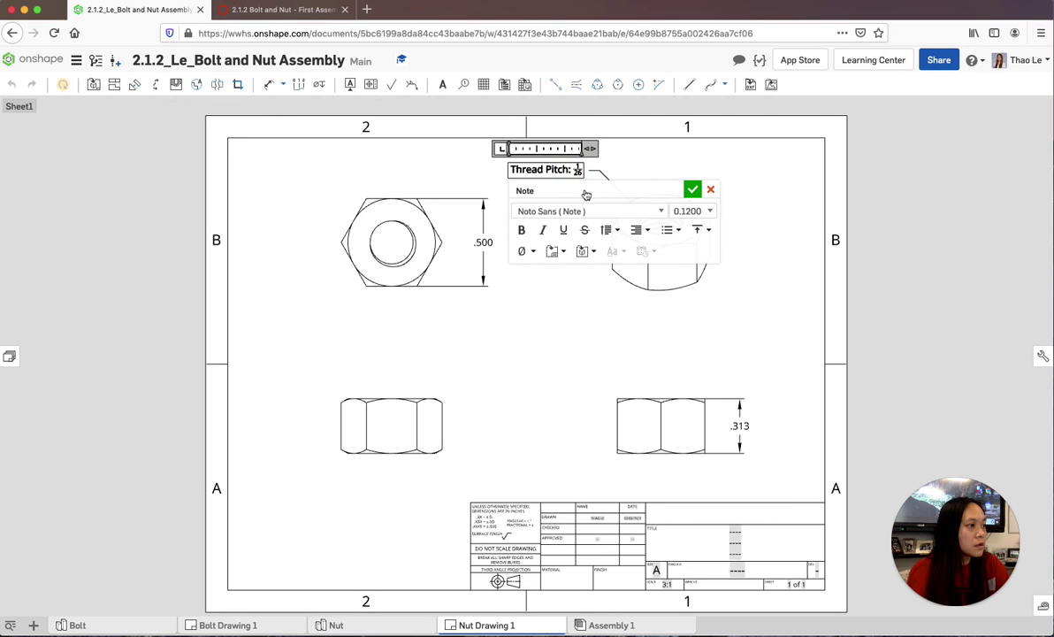
{"action": "left_click", "coordinate": [587, 176]}
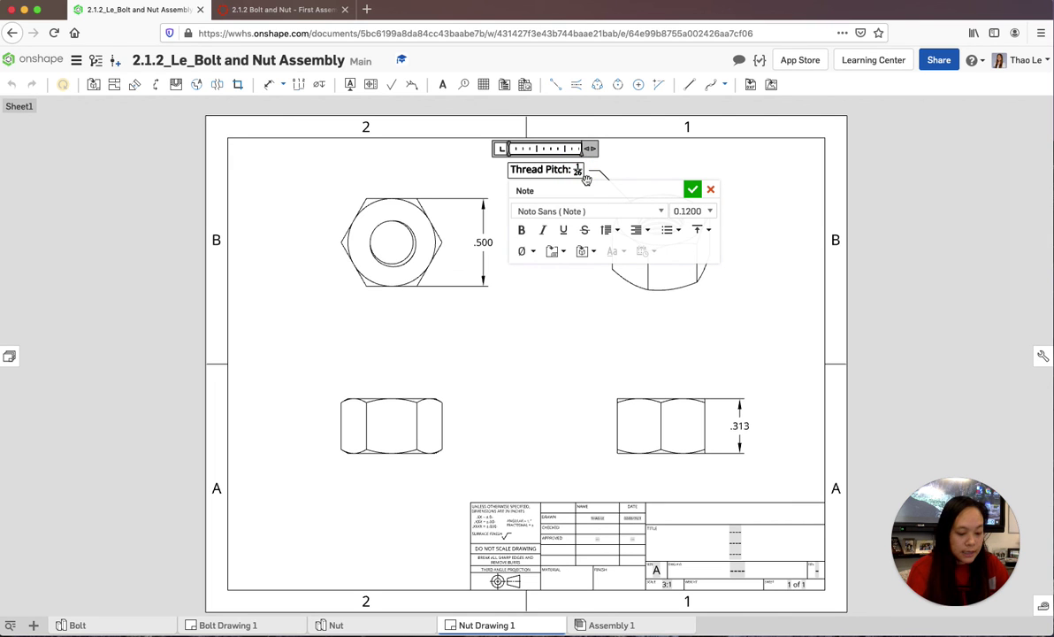
{"action": "key", "text": "BackSpace"}
{"action": "type", "text": "1/28"}
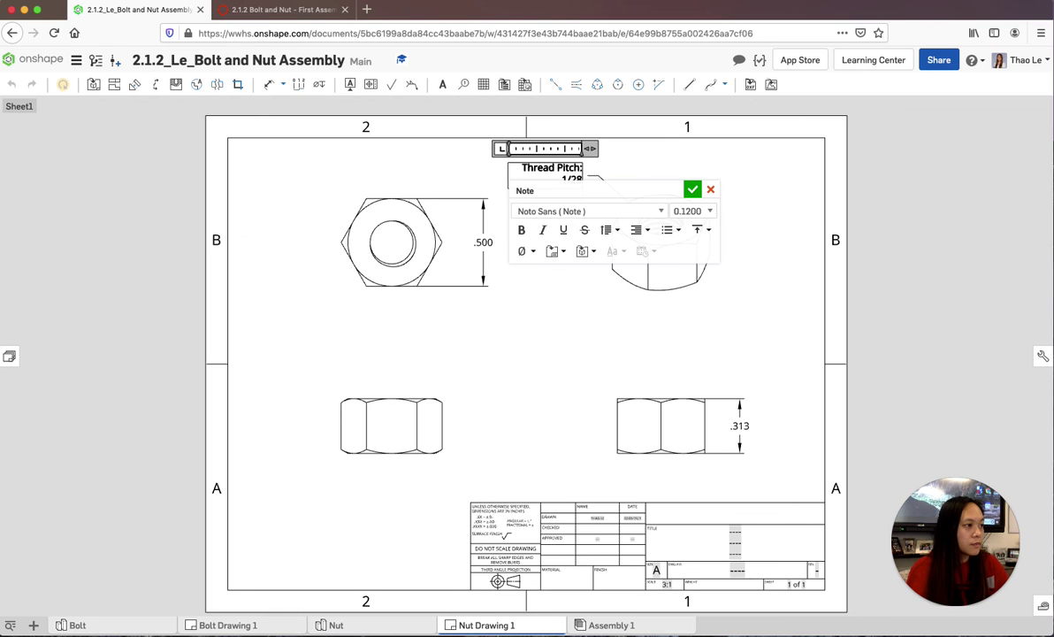
{"action": "left_click", "coordinate": [691, 188]}
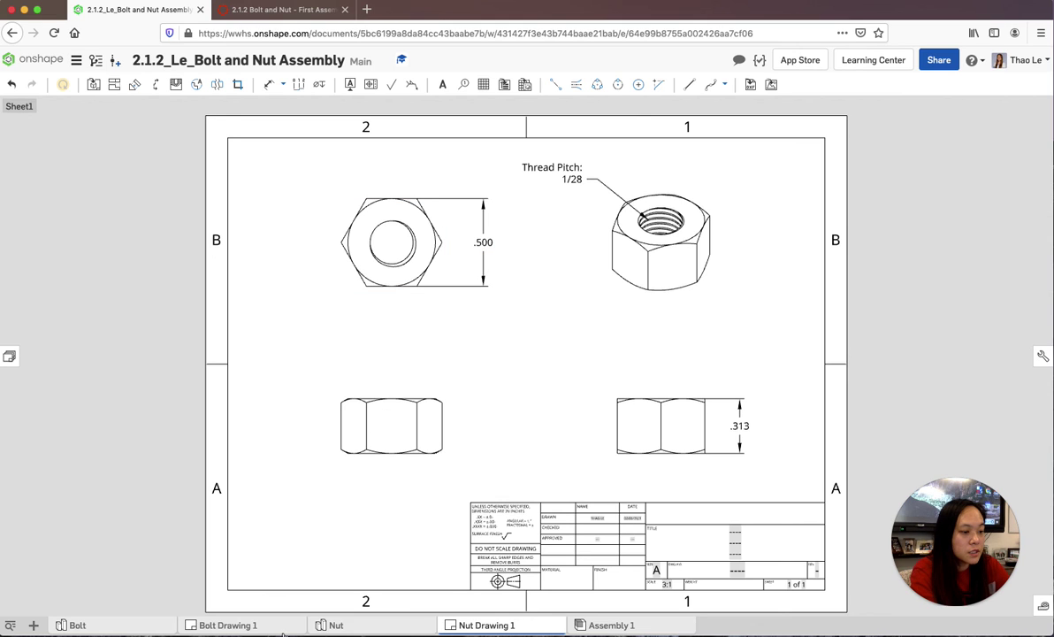
Switch to the Bolt Drawing 1 sheet with the Dimension tool active
{"action": "left_click", "coordinate": [216, 627]}
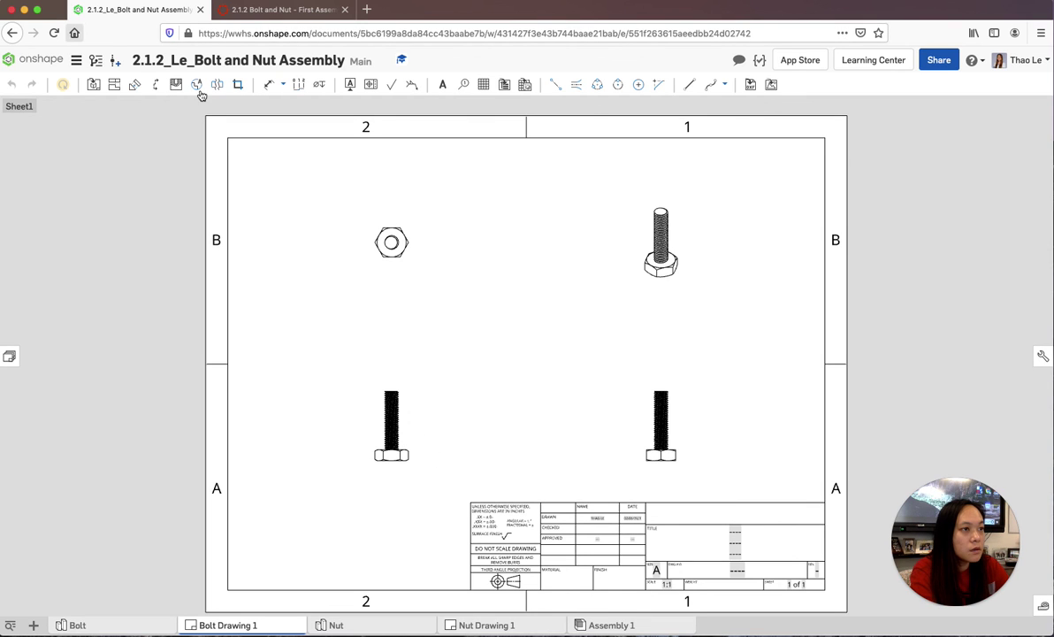
{"action": "left_click", "coordinate": [275, 86]}
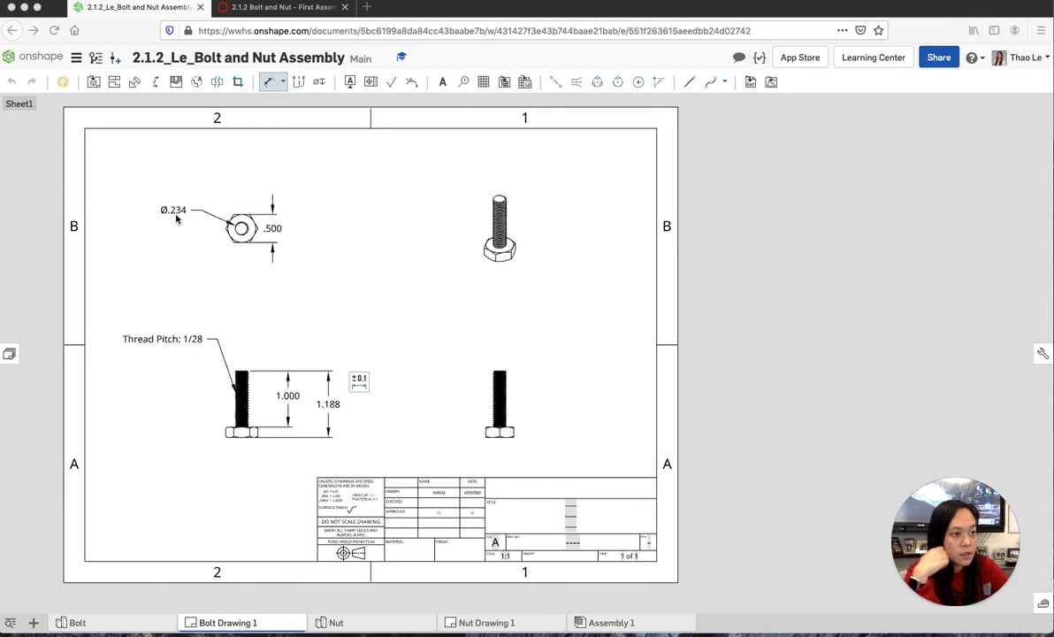
{"action": "scroll", "coordinate": [232, 236], "scroll_direction": "up", "scroll_amount": 2}
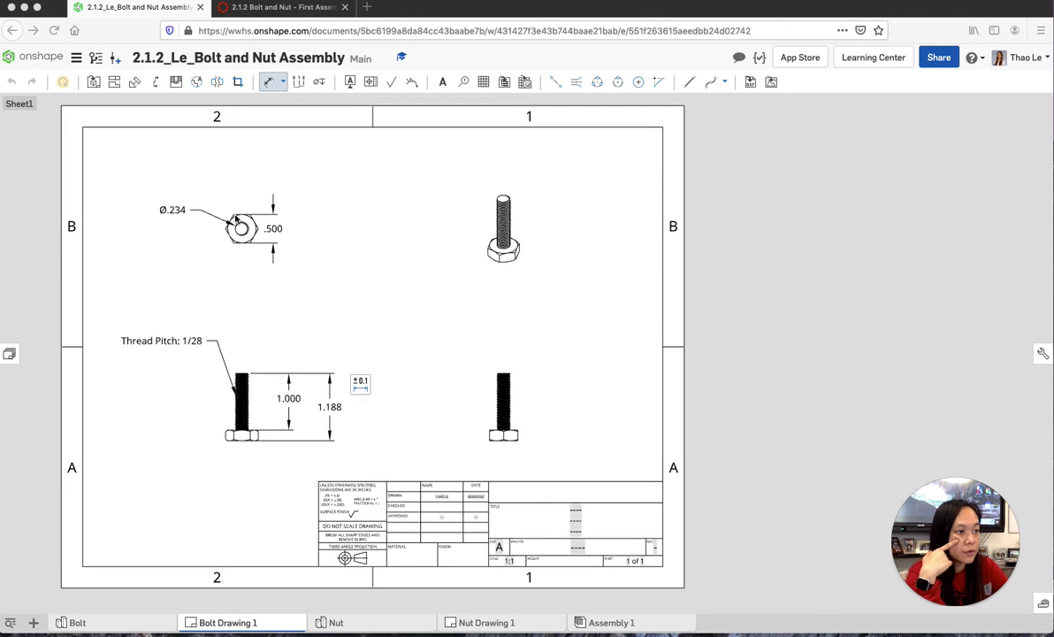